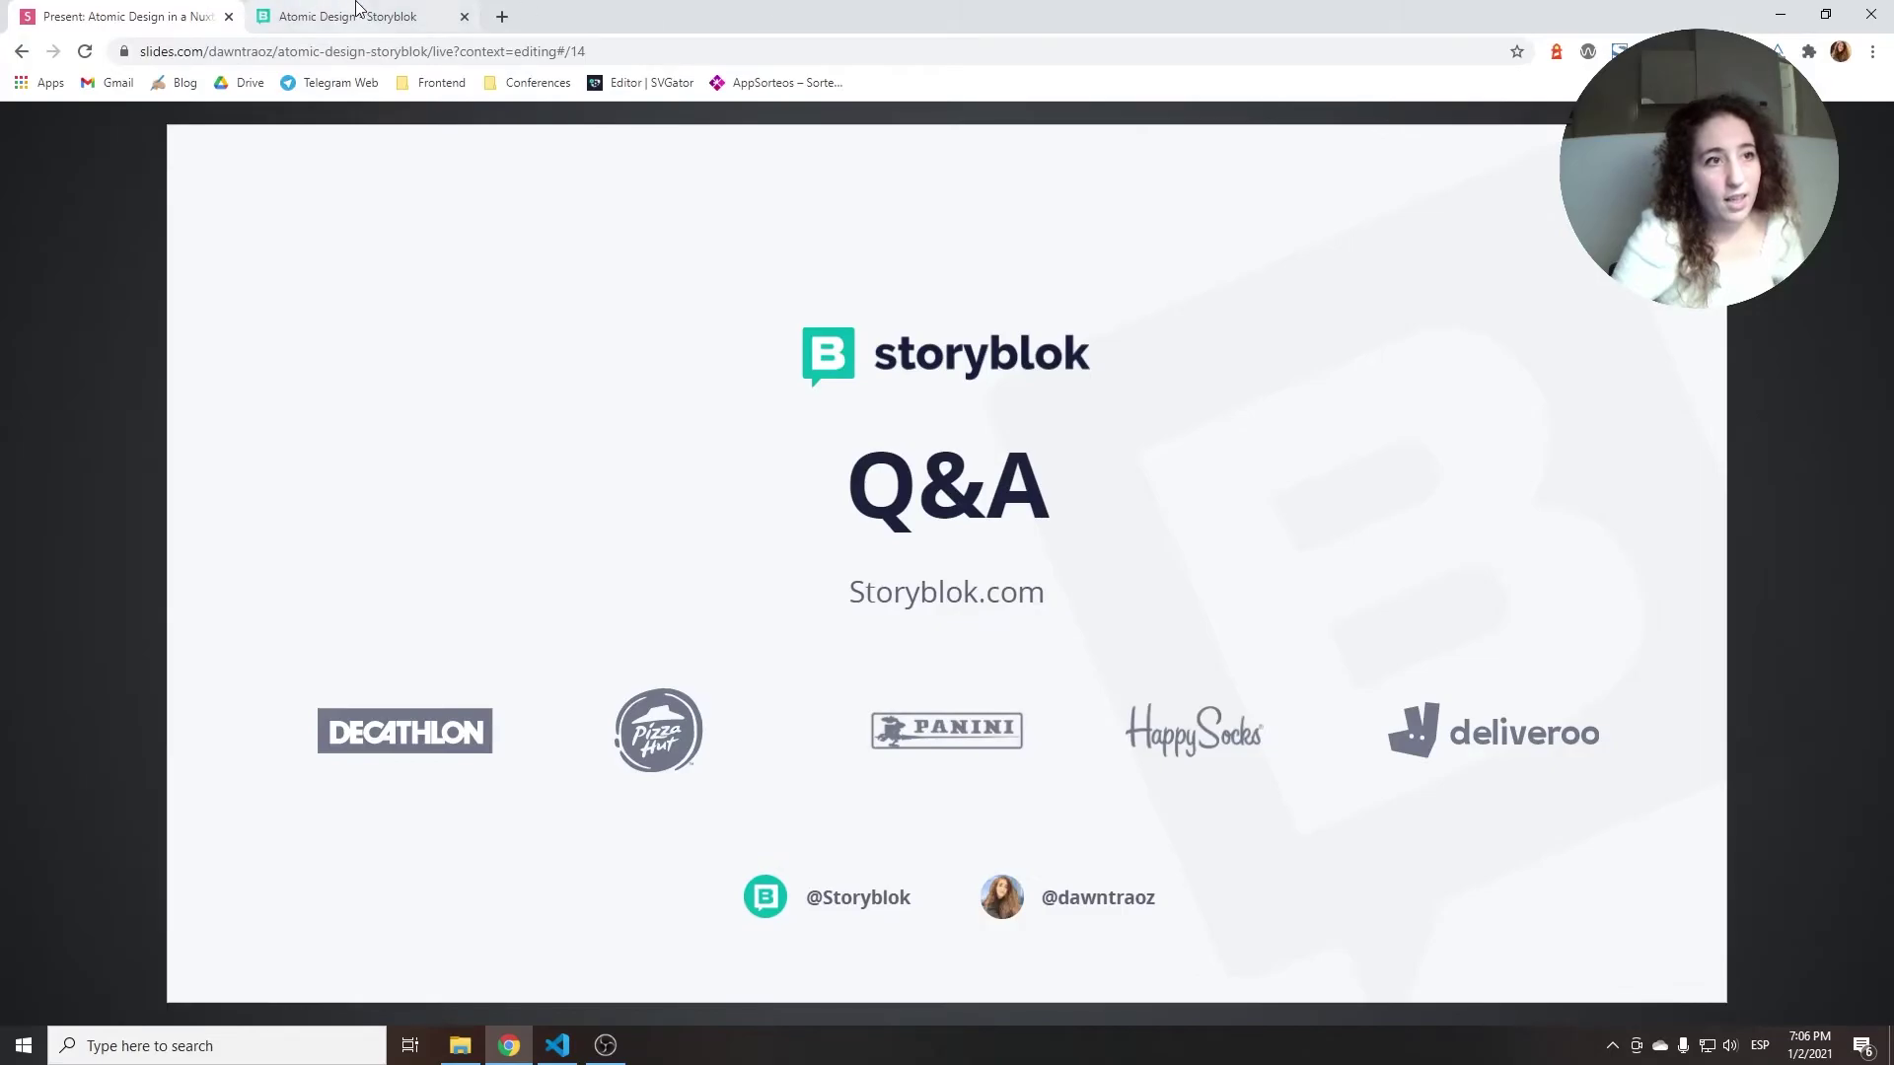
- Switch from the Slides.com Q&A slide to the 'Atomic Design - Storyblok' browser tab
left_click(356, 16)
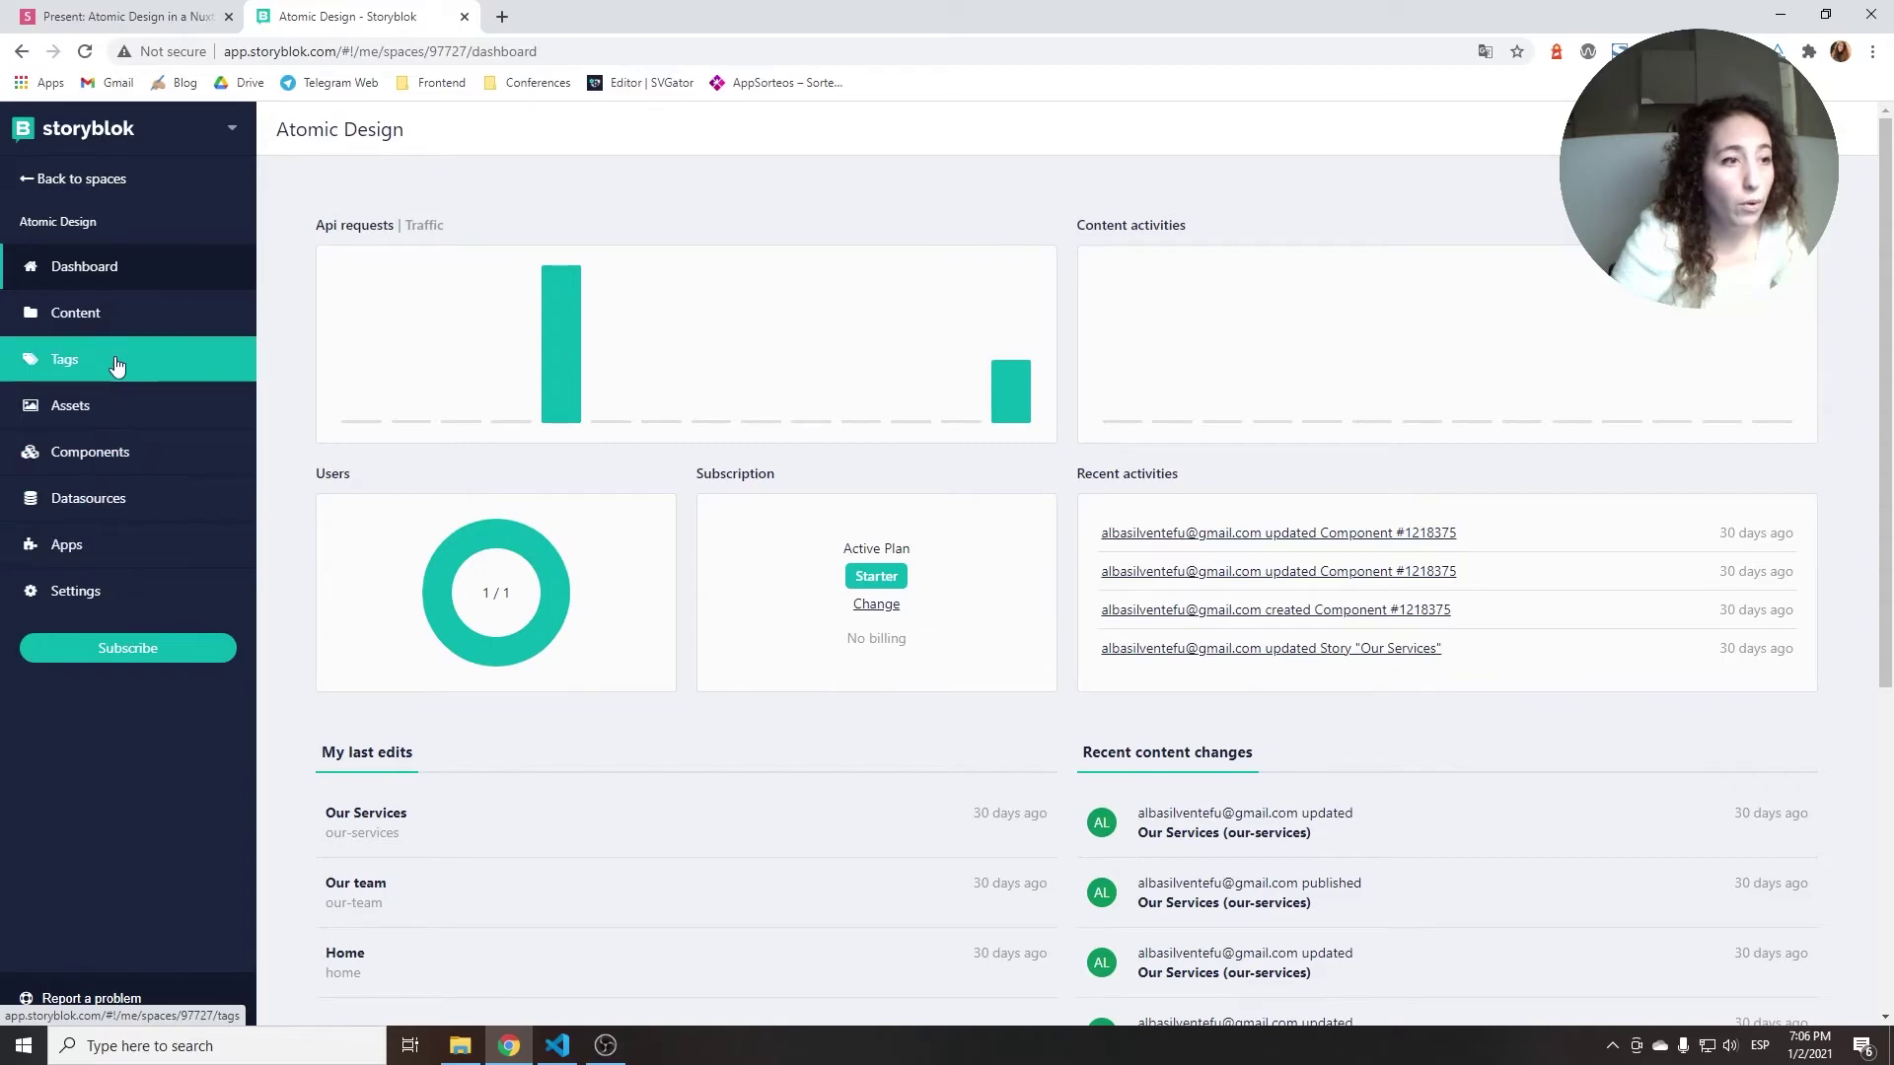
- Go to Components and filter to the molecules group: heading-section, member-card, service-card
left_click(153, 314)
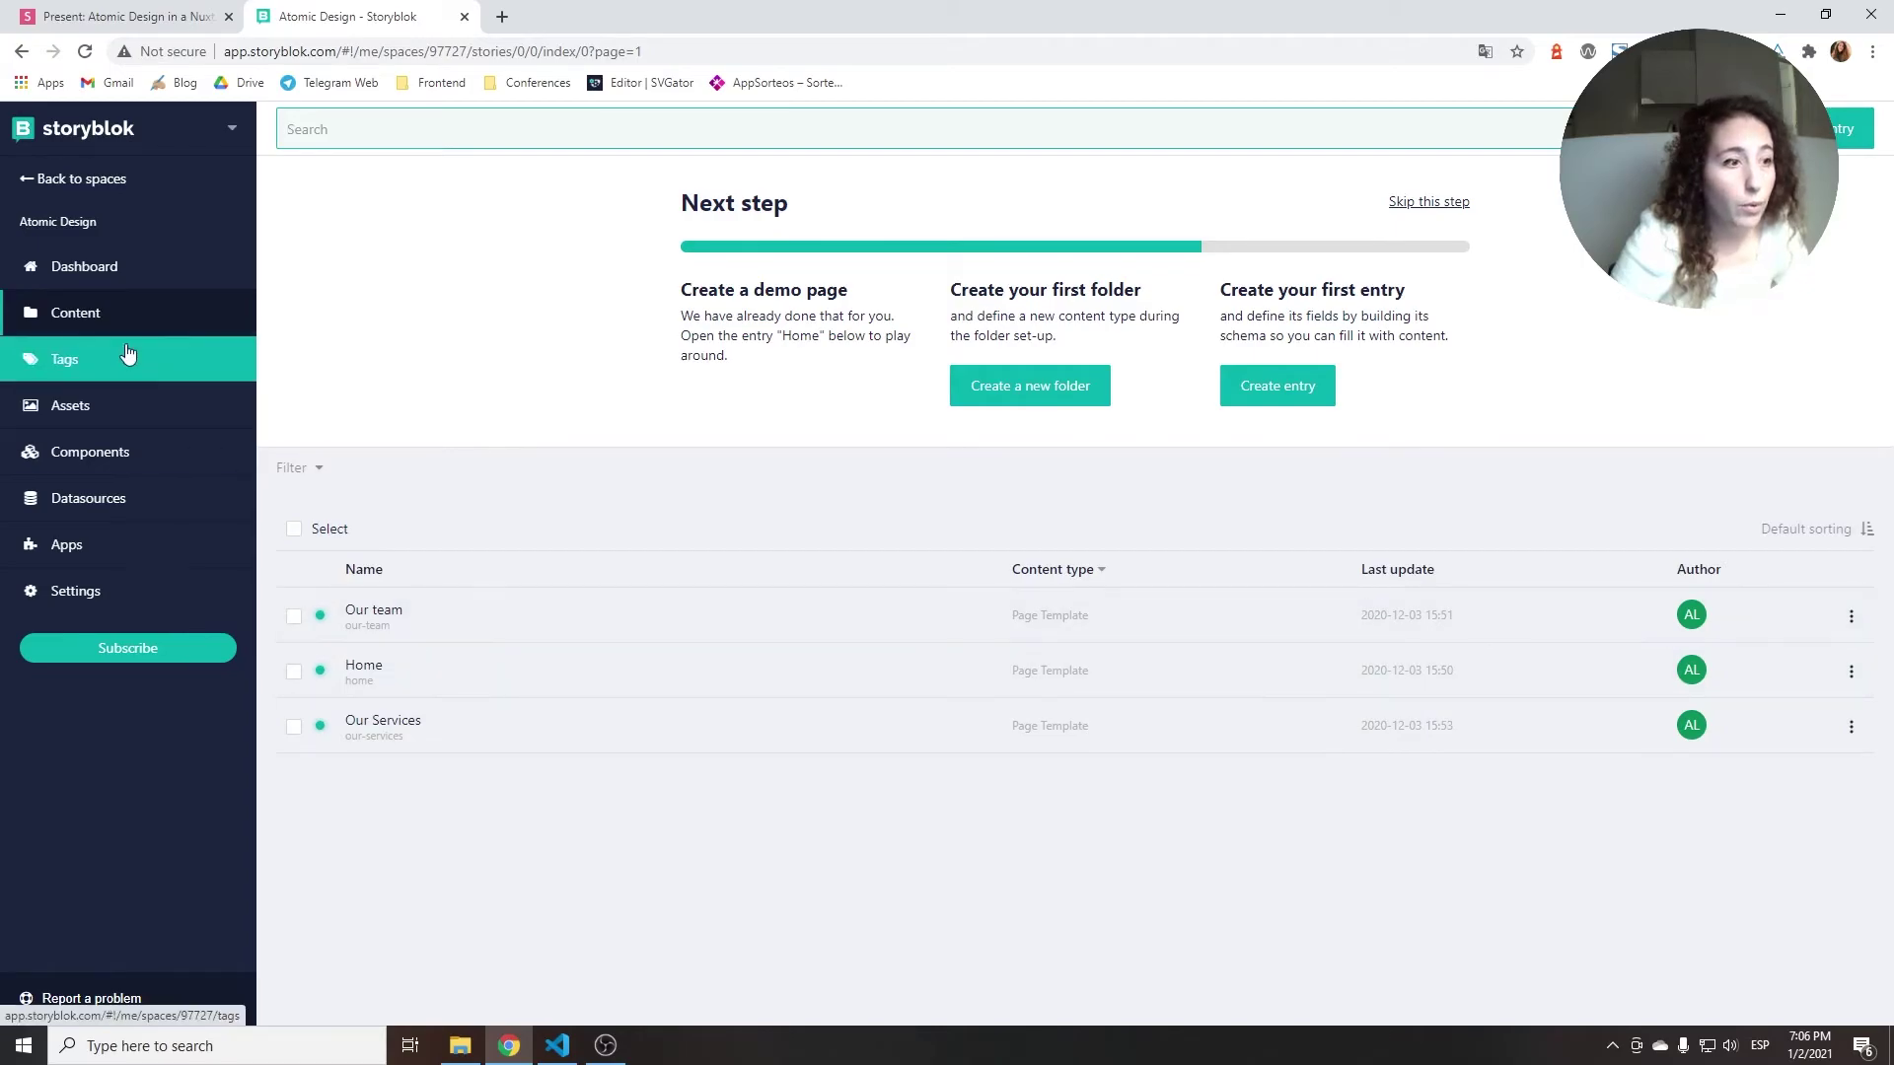
left_click(119, 461)
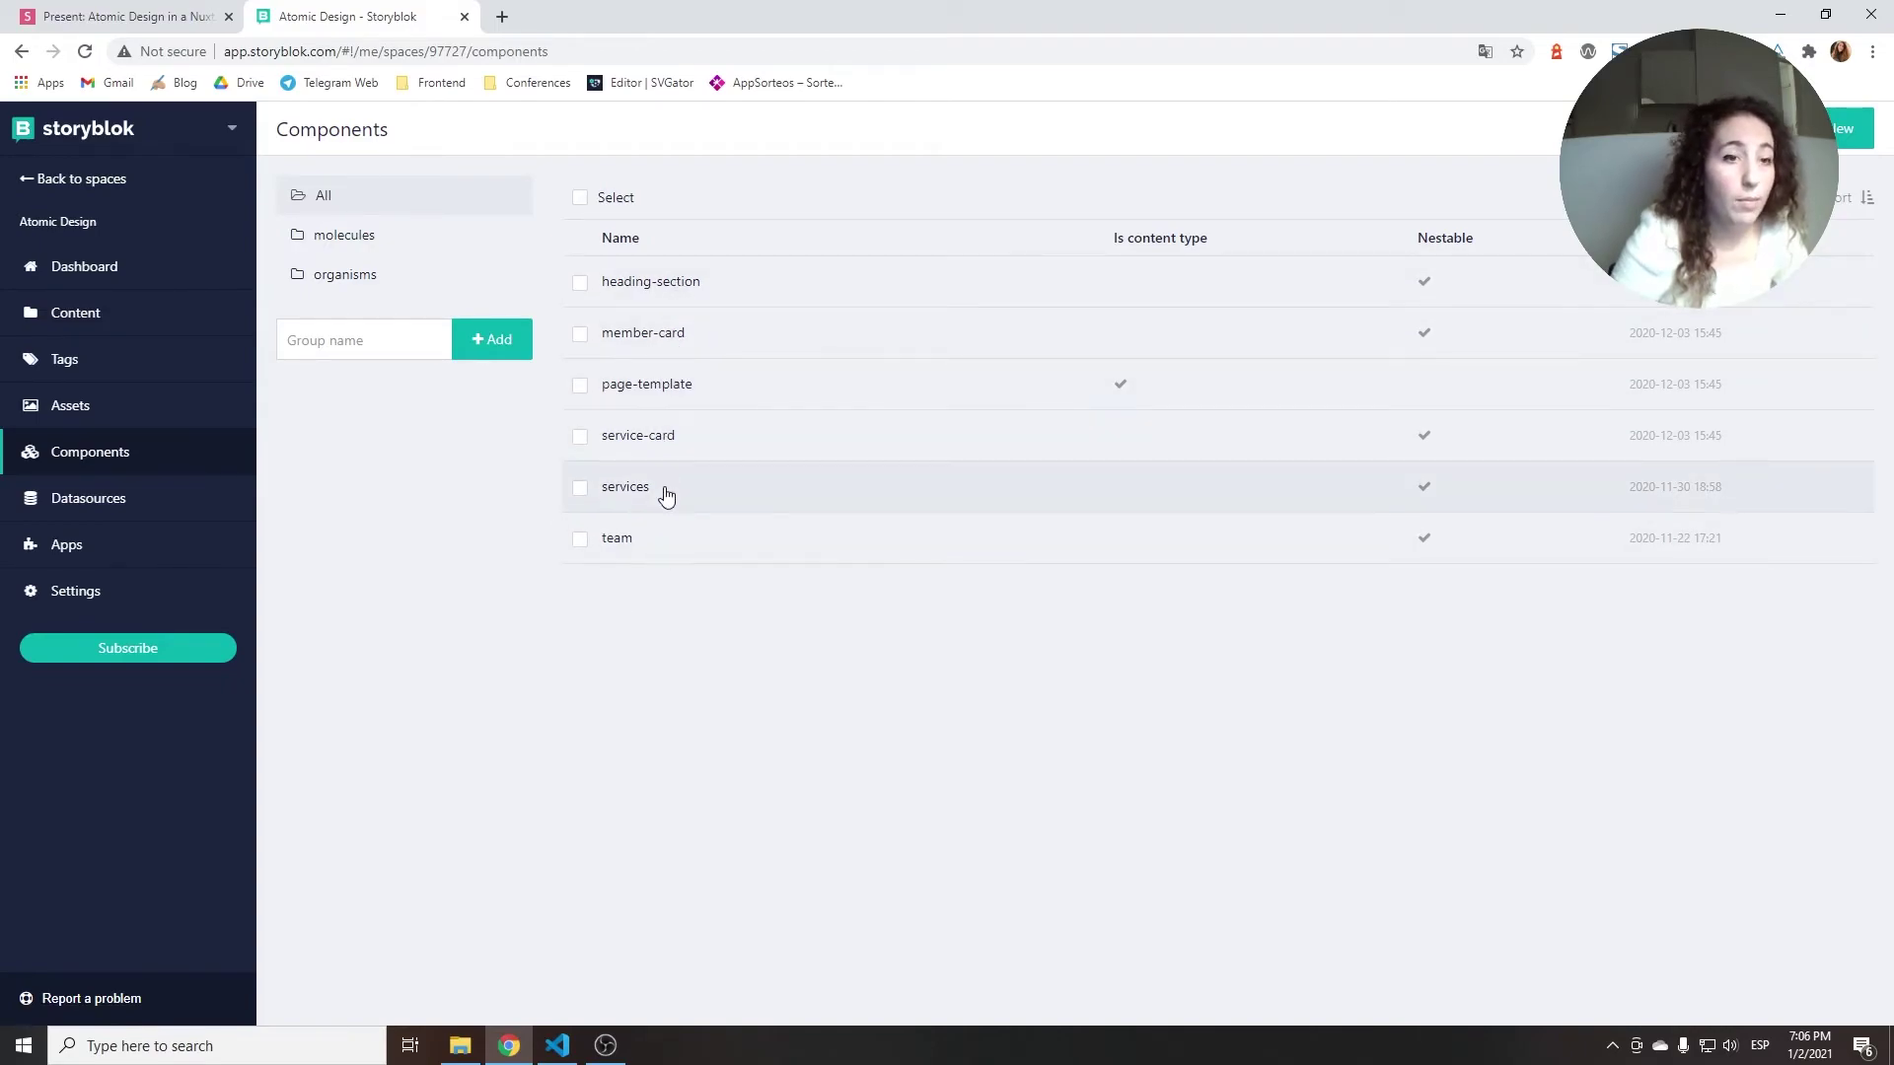
left_click(358, 244)
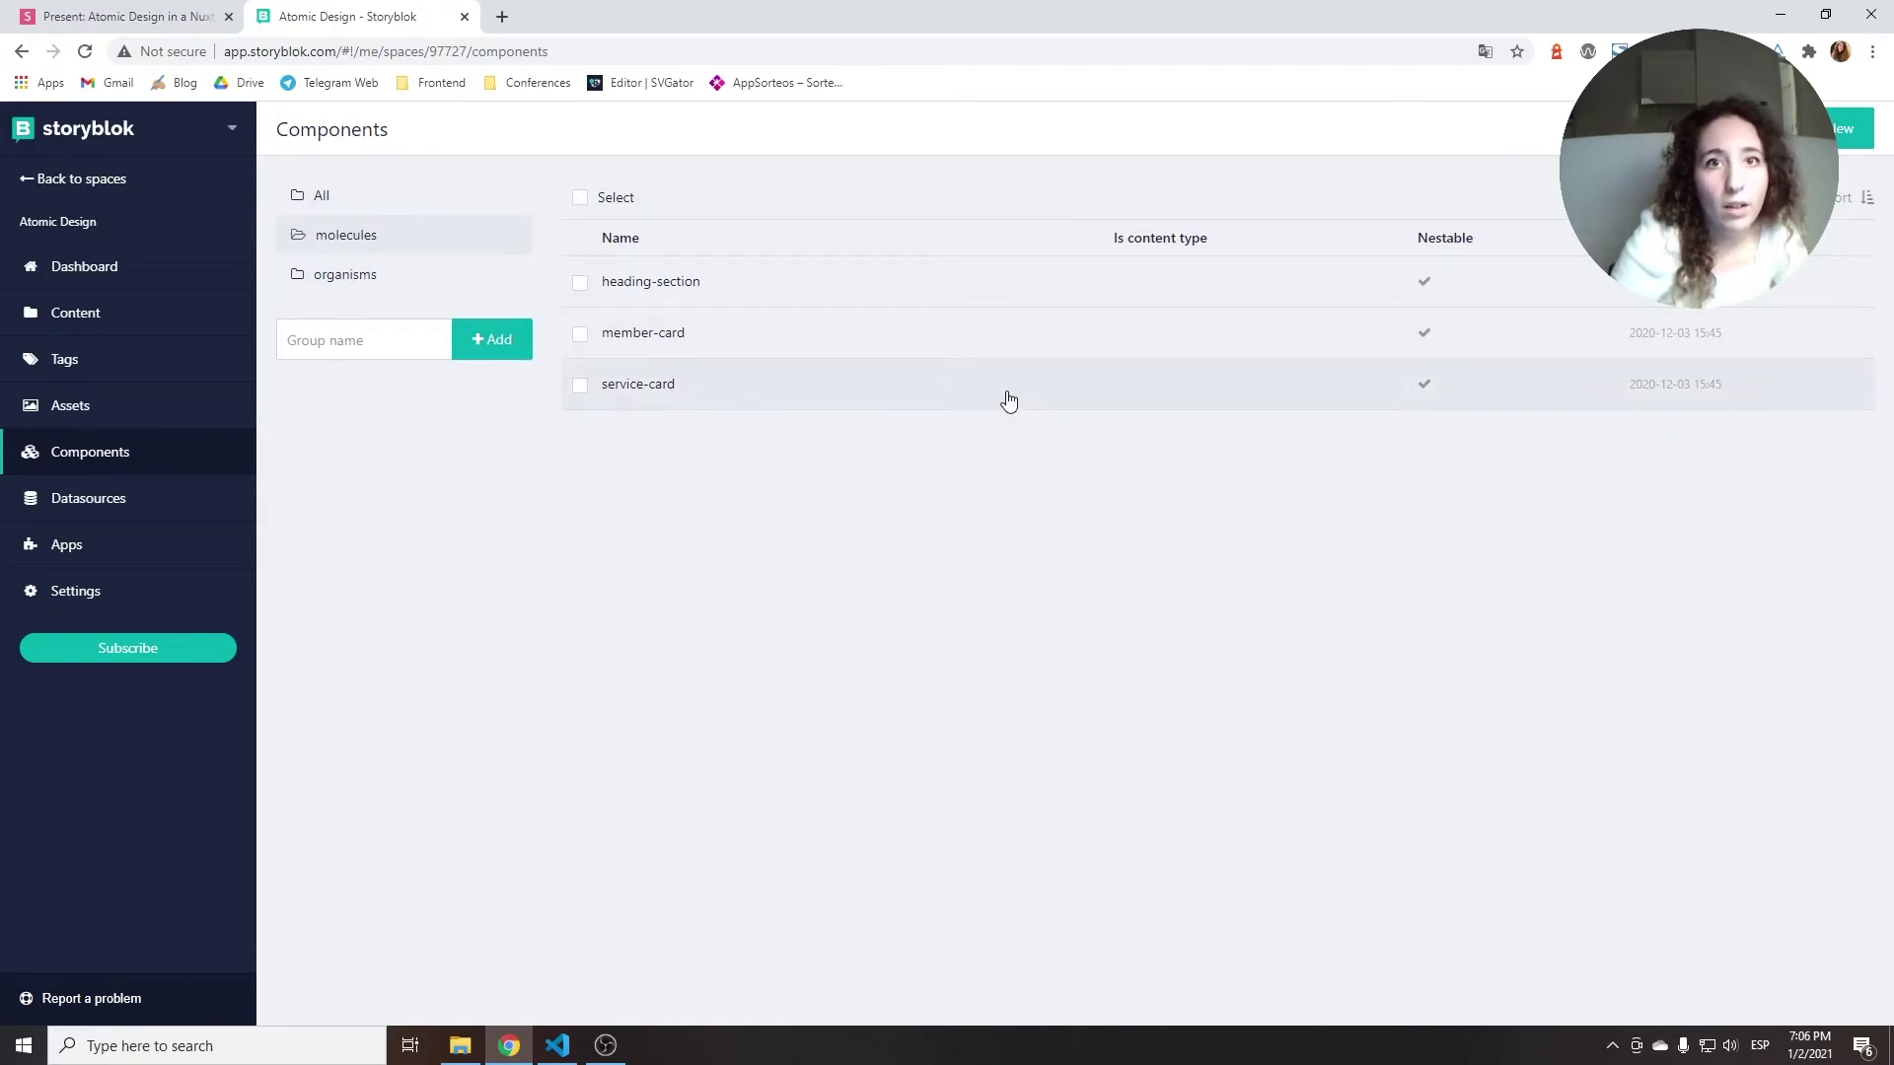
left_click(340, 273)
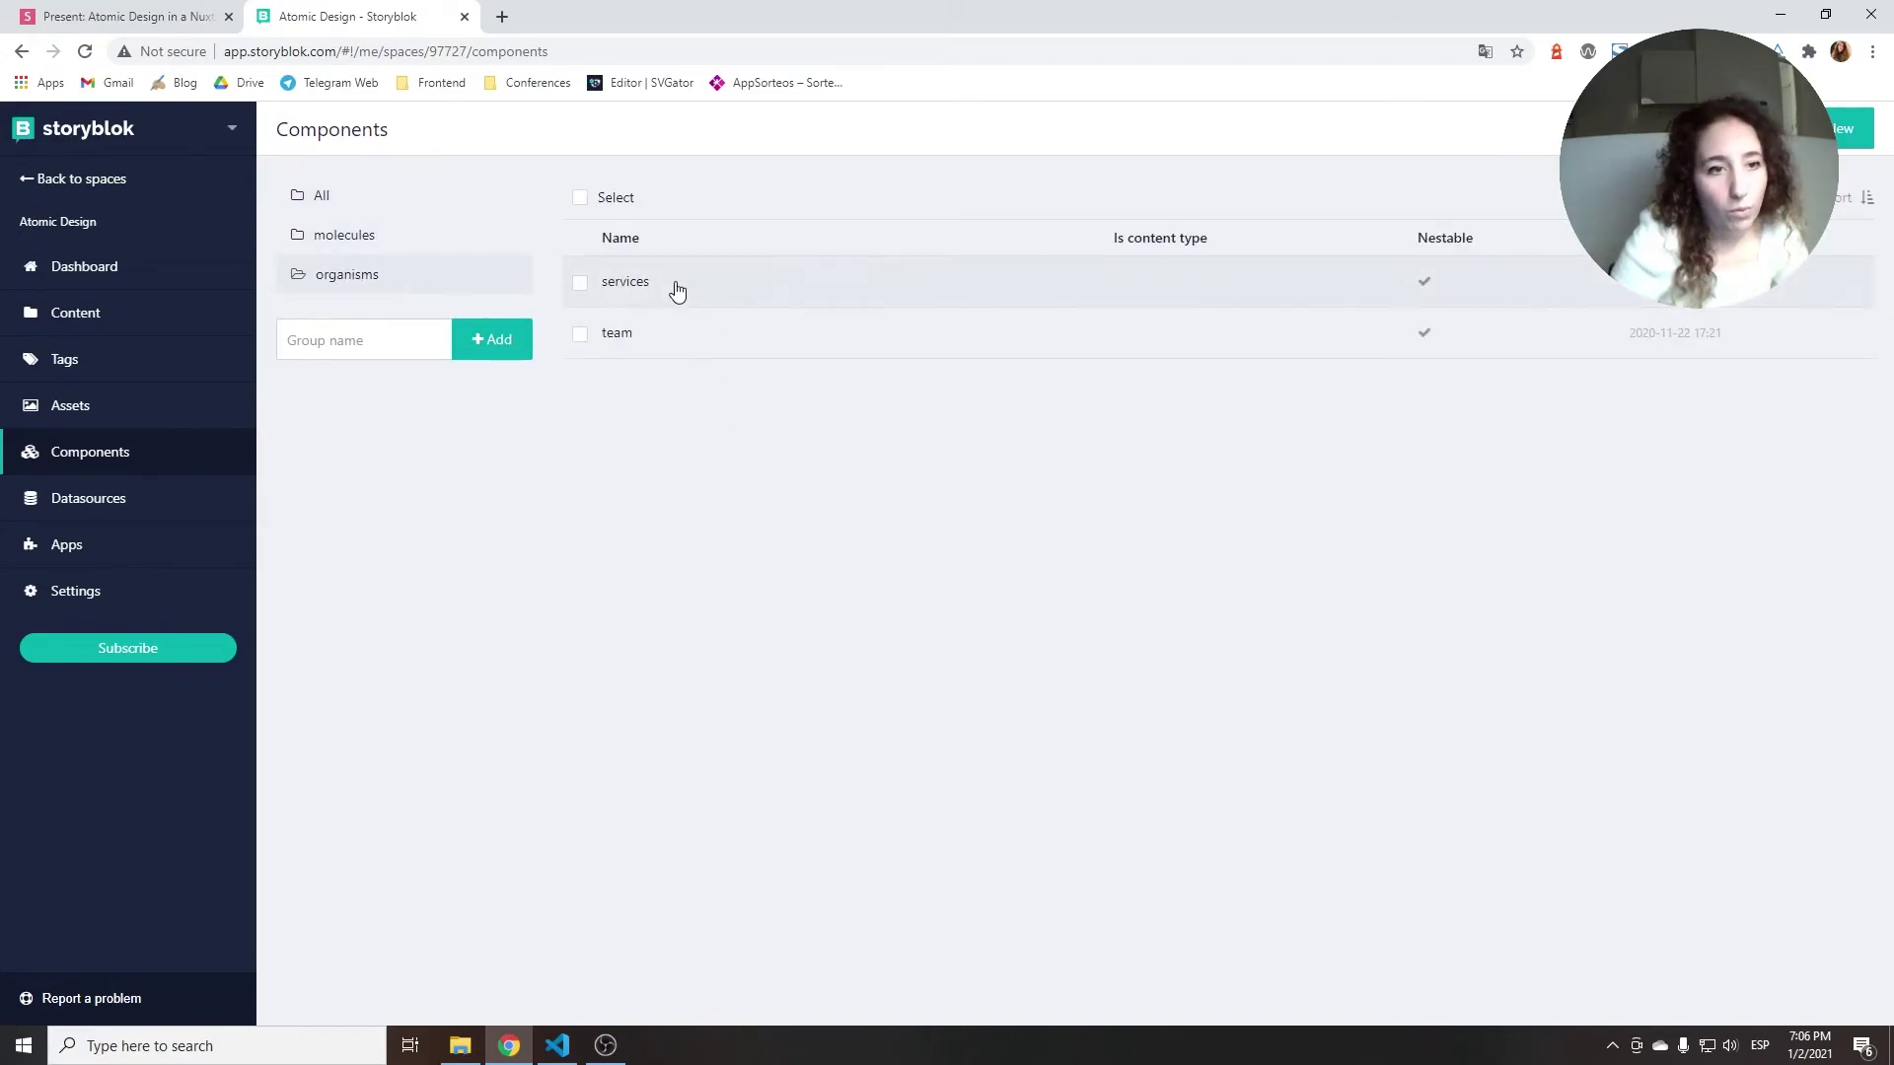
left_click(321, 197)
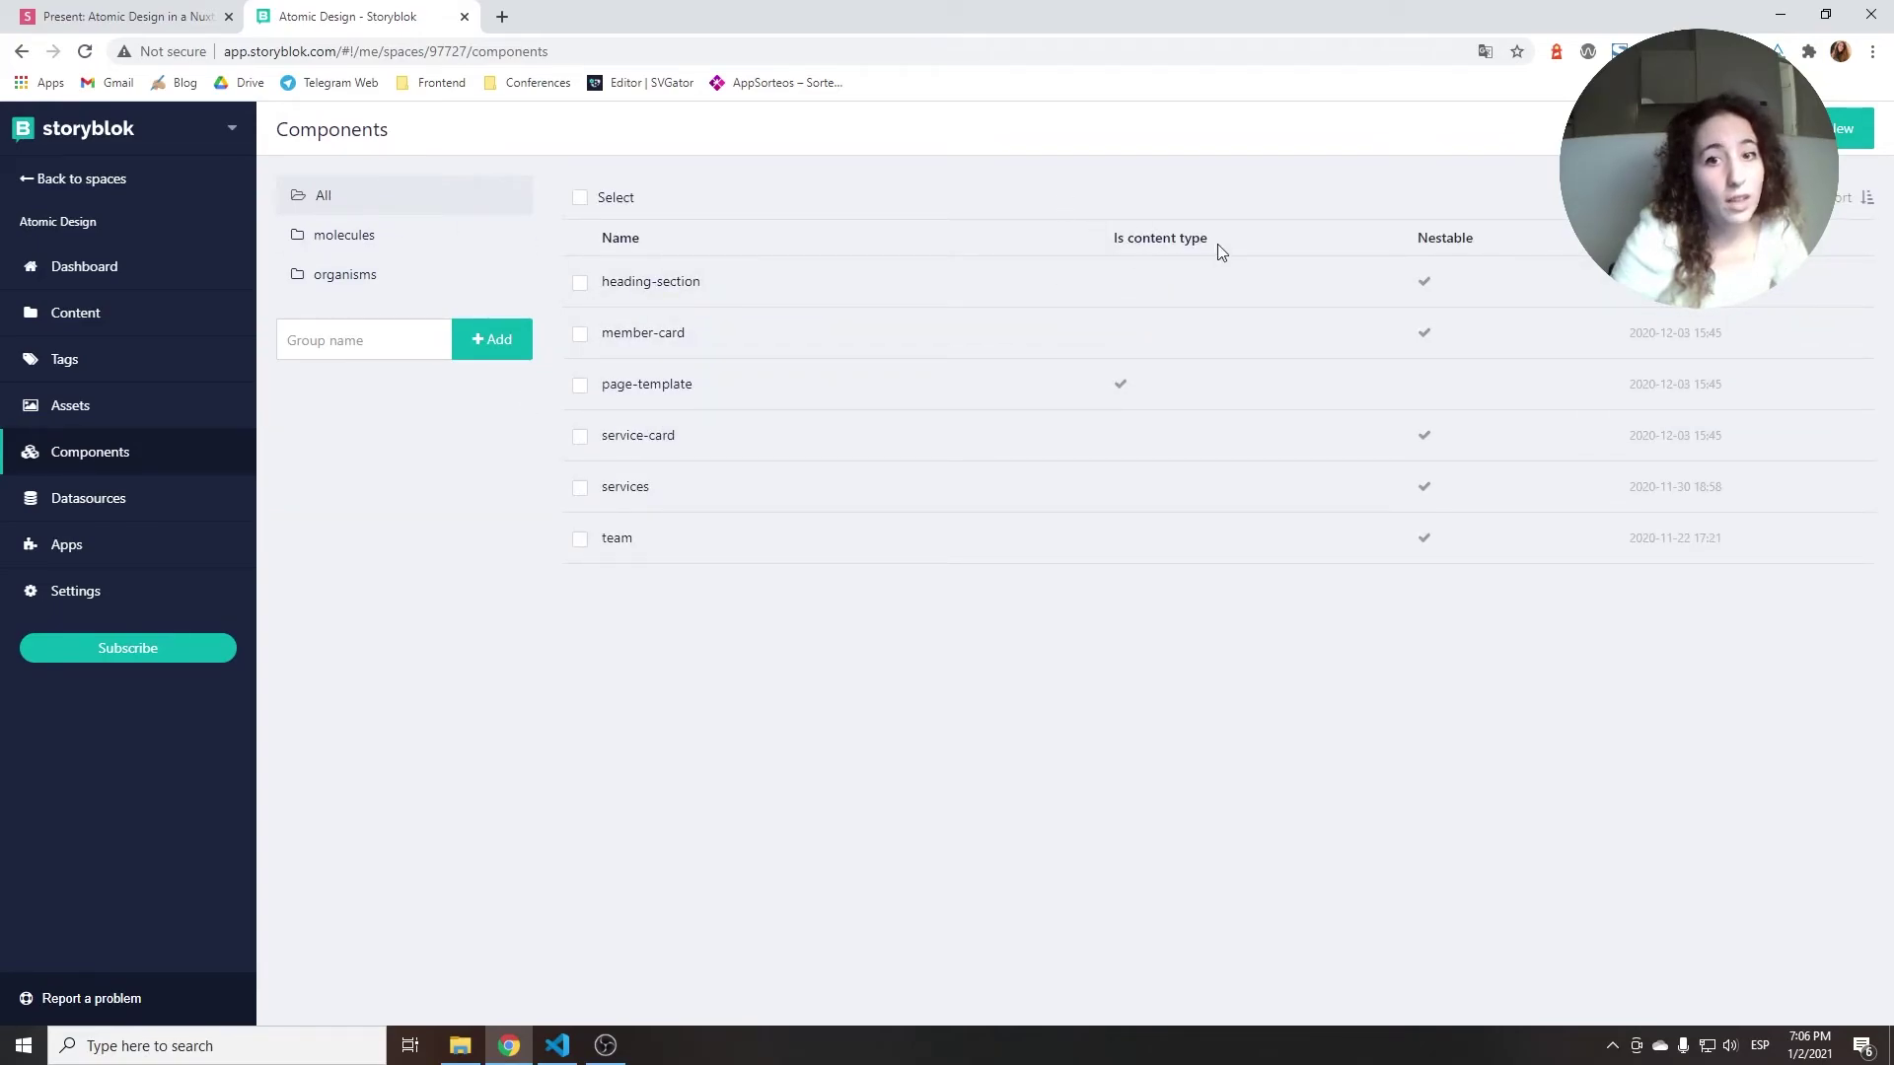
left_click_drag(1419, 241, 1509, 236)
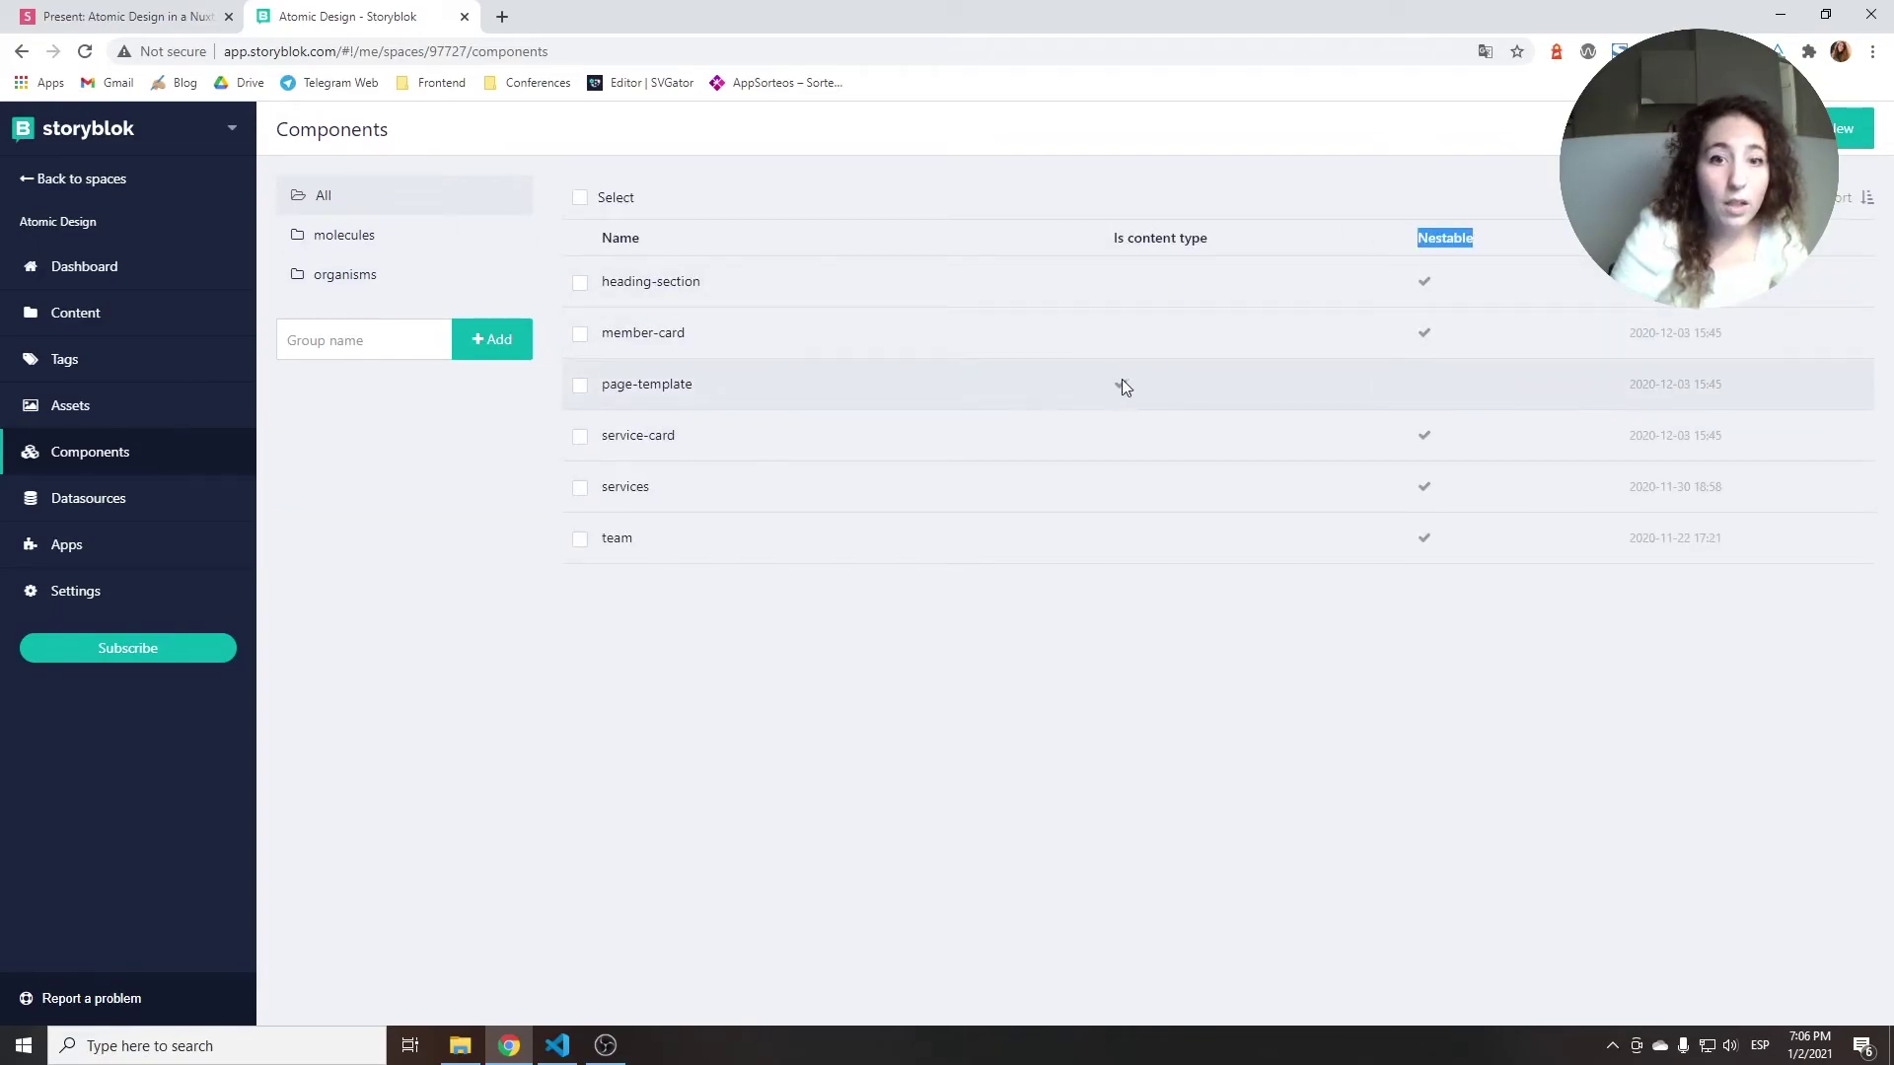
left_click_drag(1115, 241, 1233, 241)
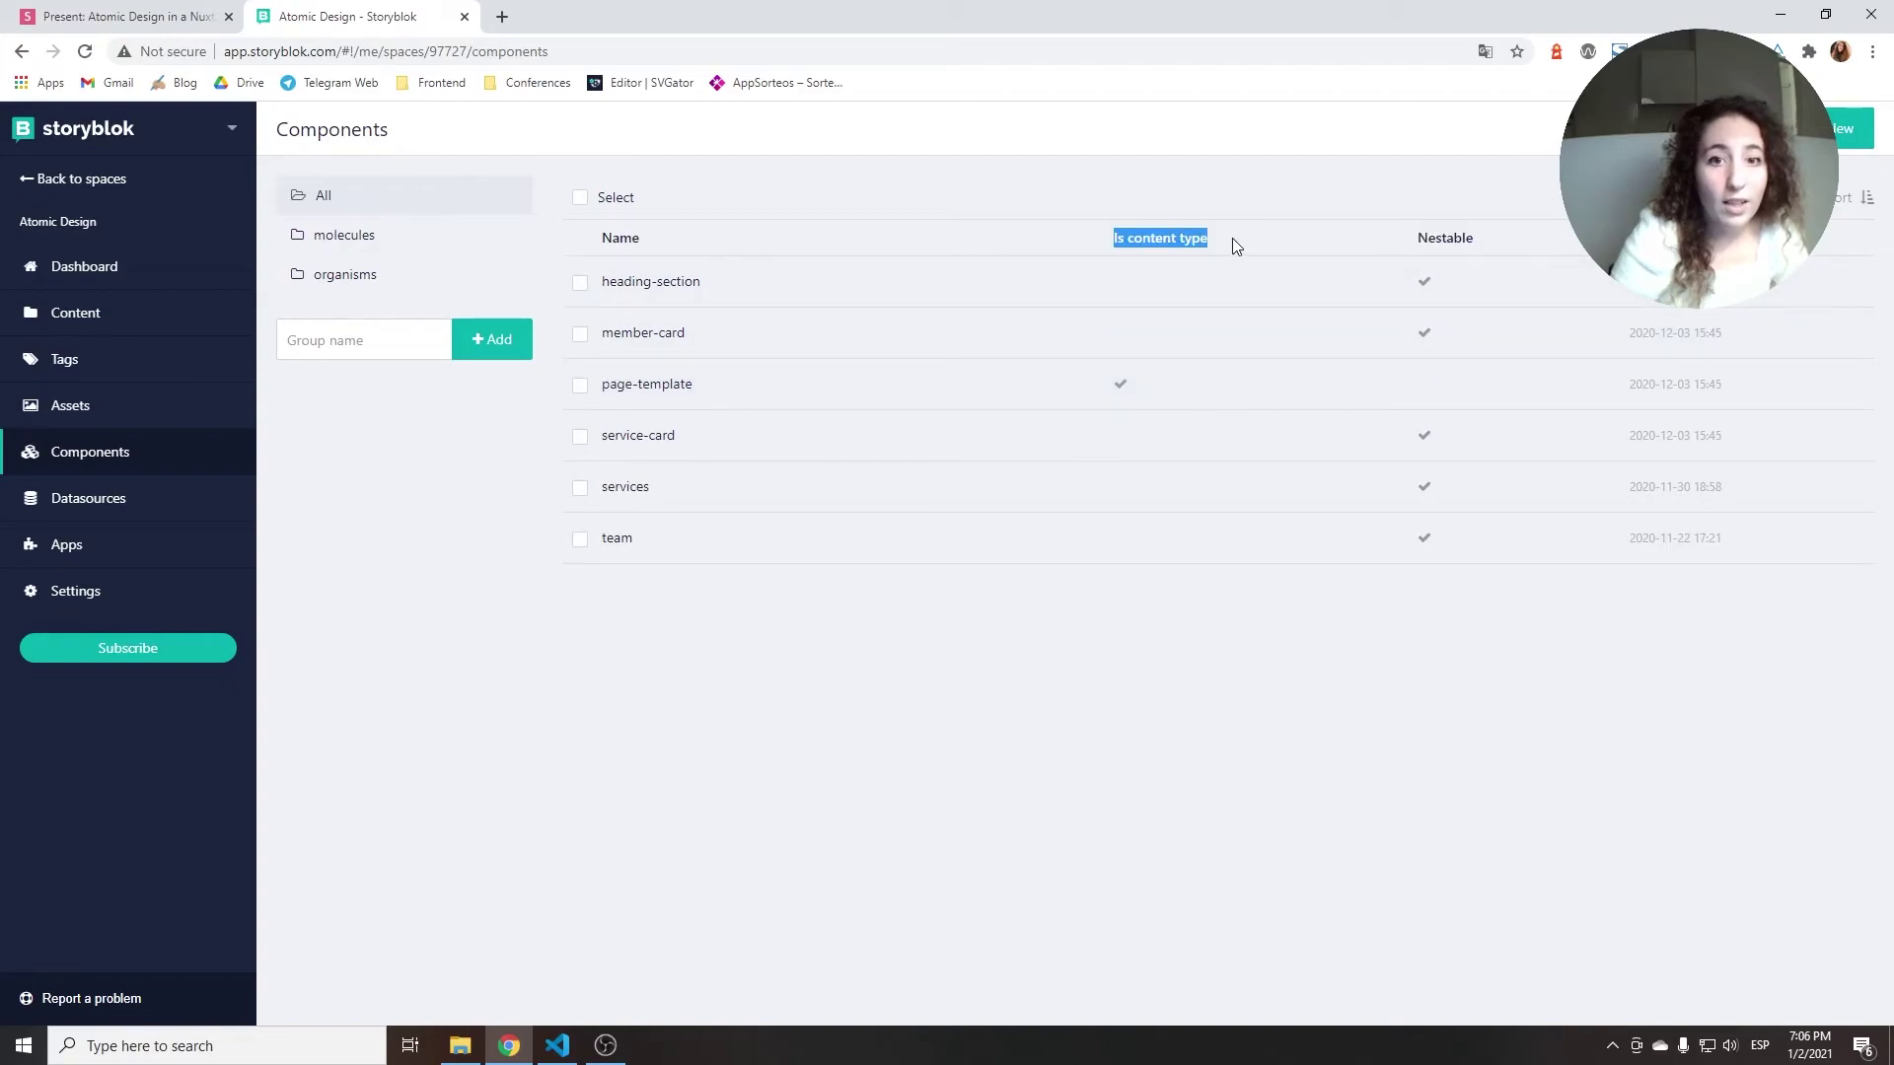
double_click(1437, 240)
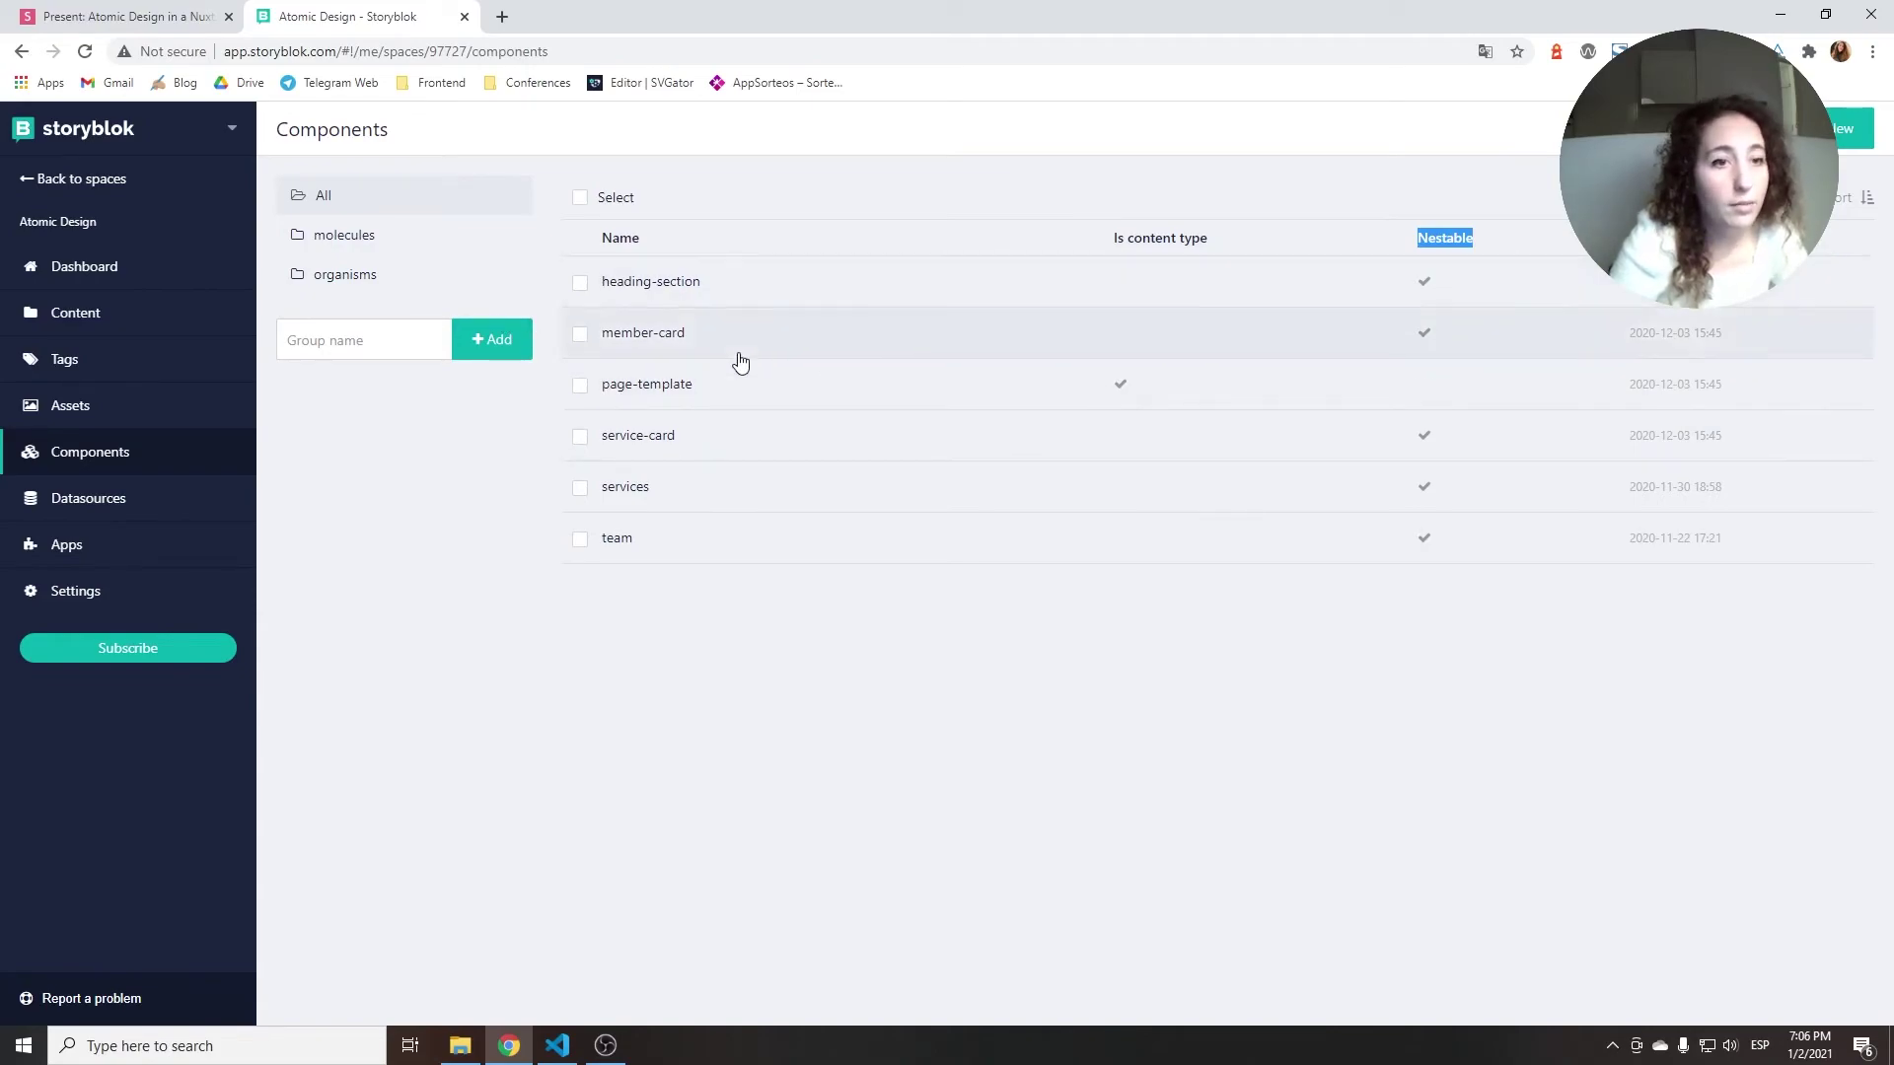
left_click(341, 235)
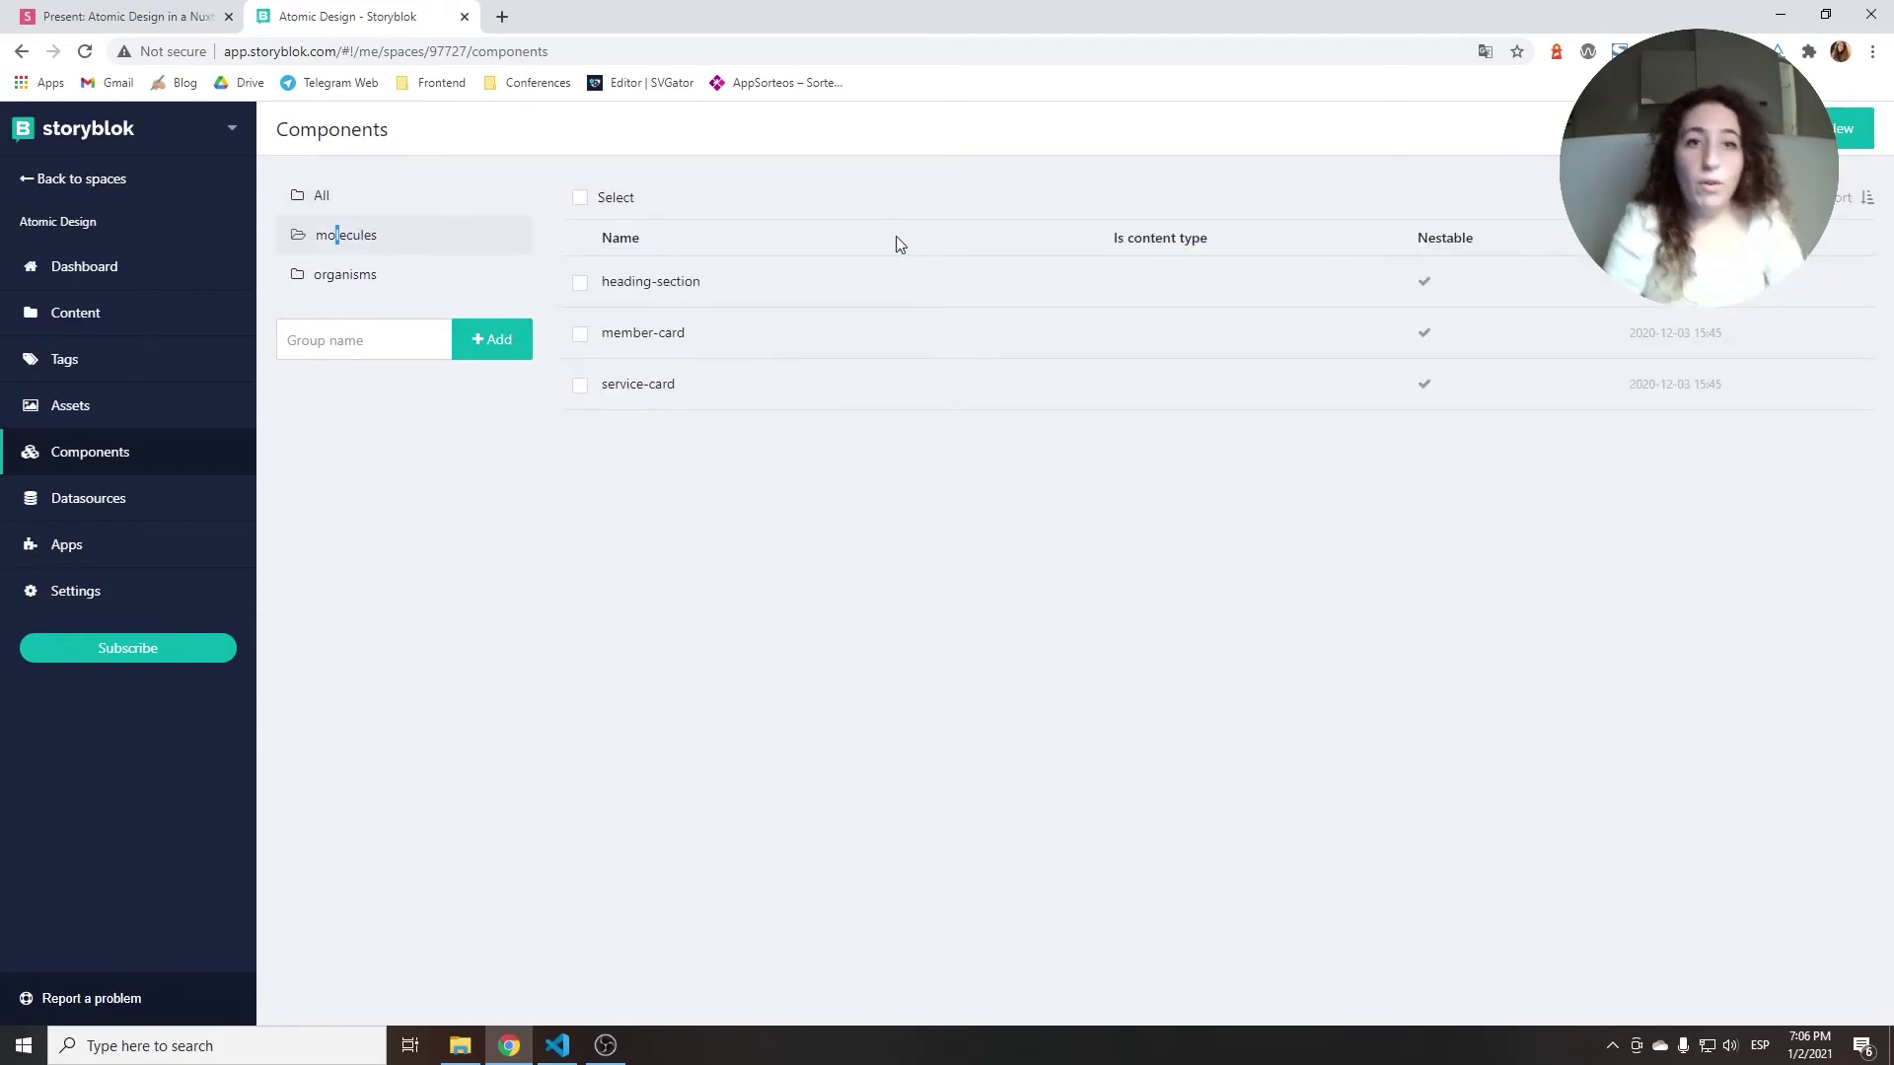
- Open the heading-section component's schema and highlight its name in the panel title
left_click(690, 298)
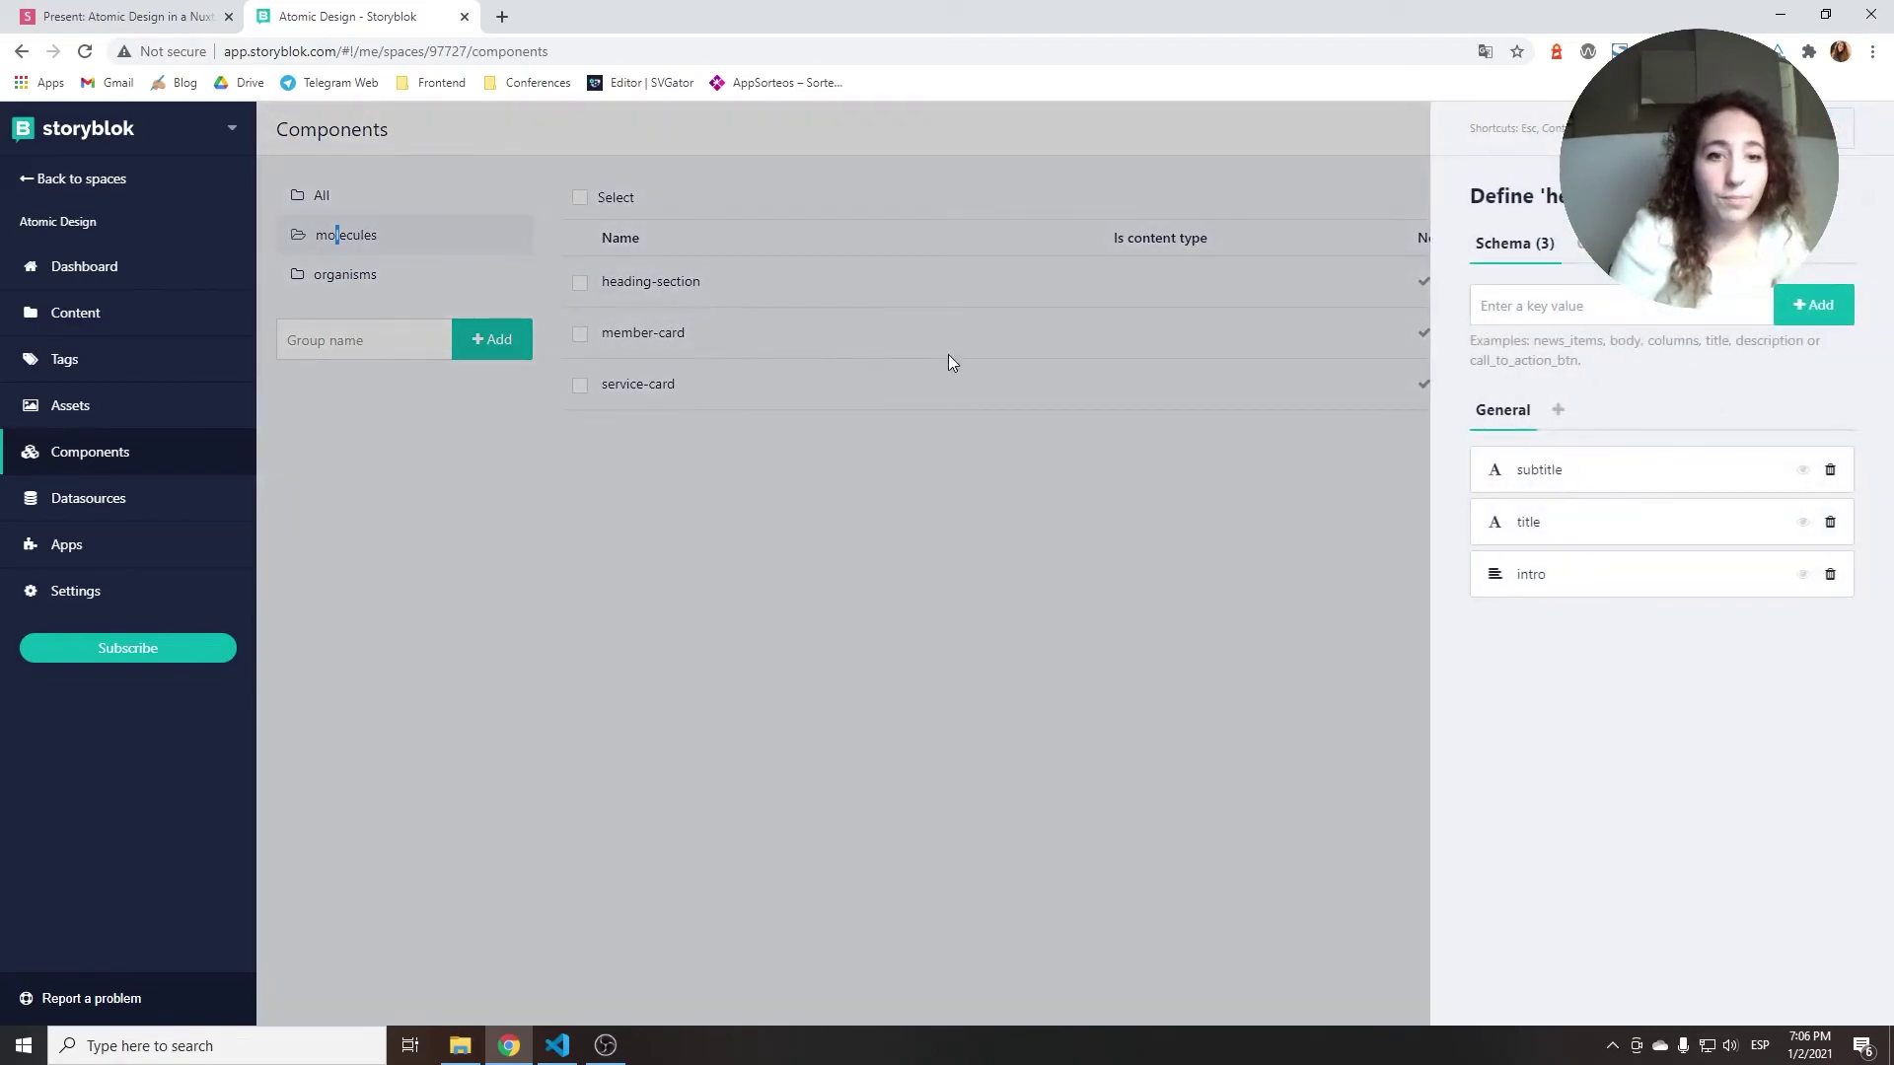
left_click_drag(1541, 195, 1687, 195)
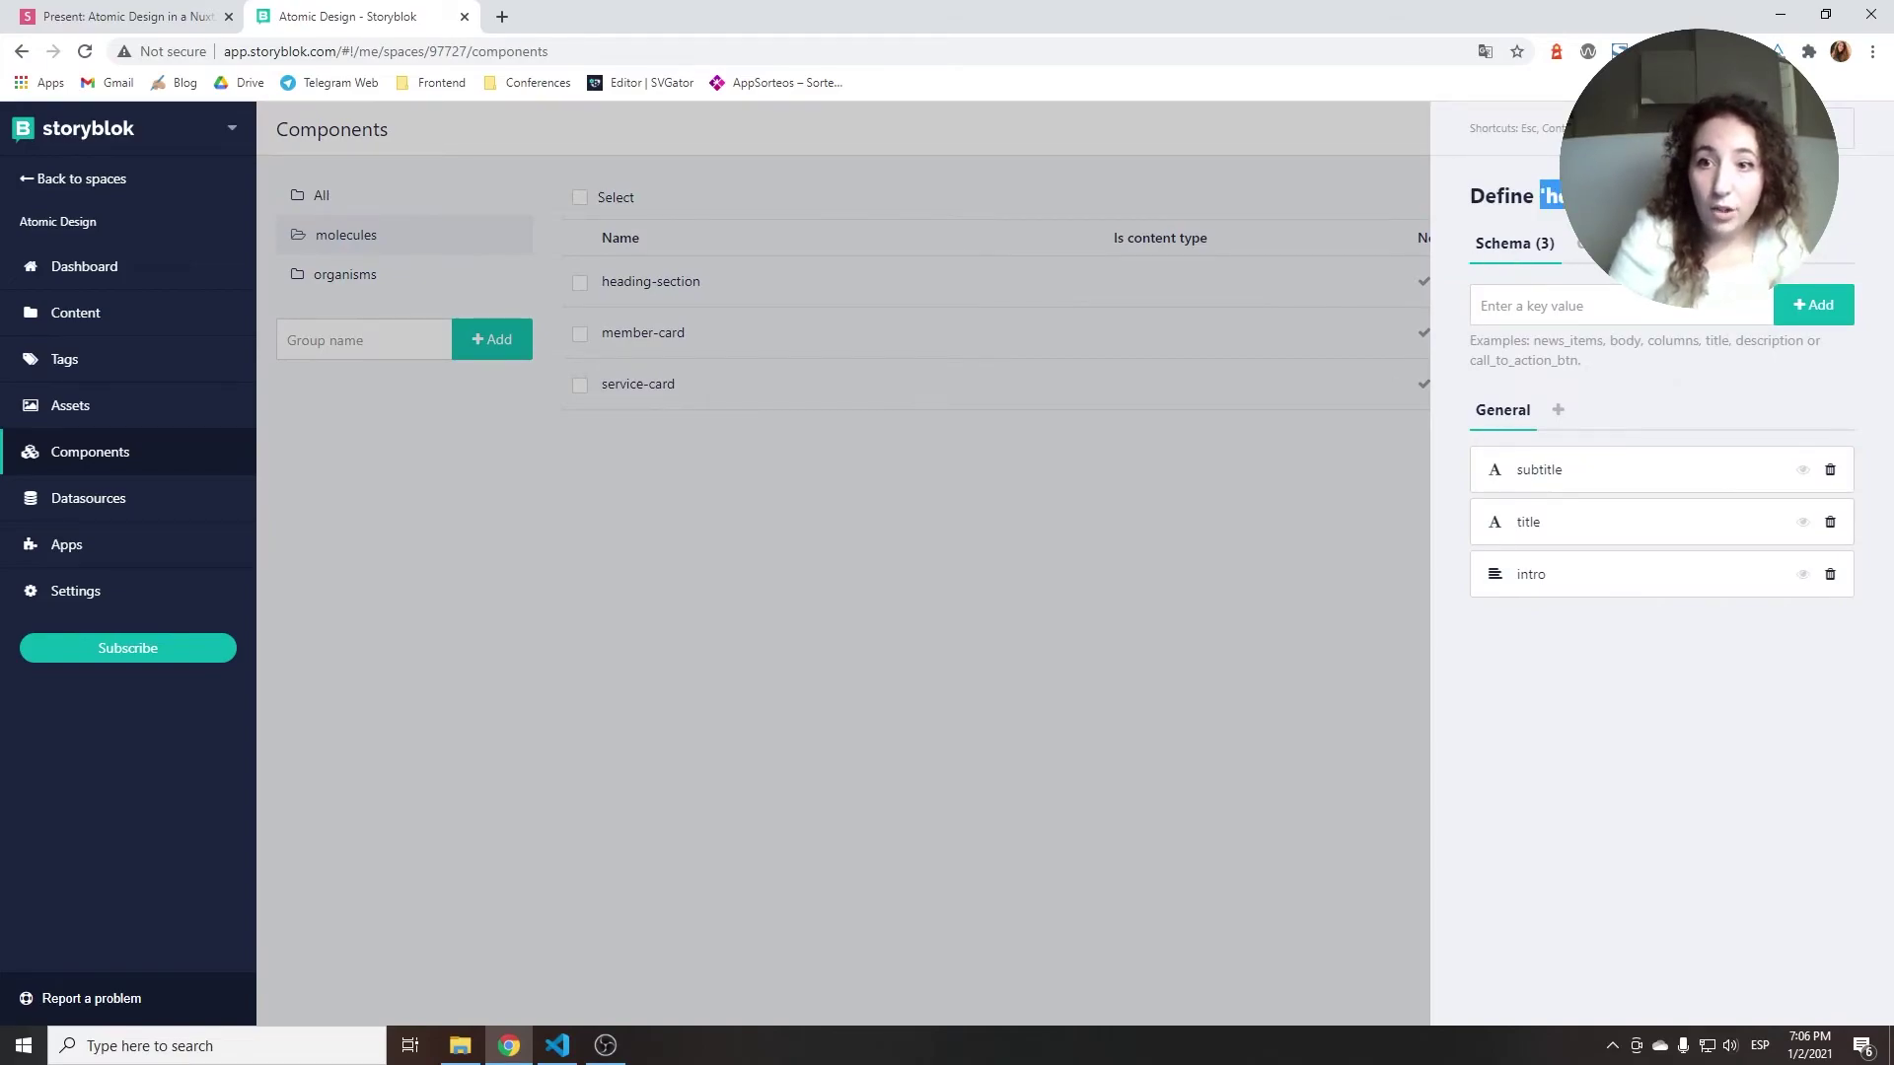
left_click_drag(1546, 195, 1686, 195)
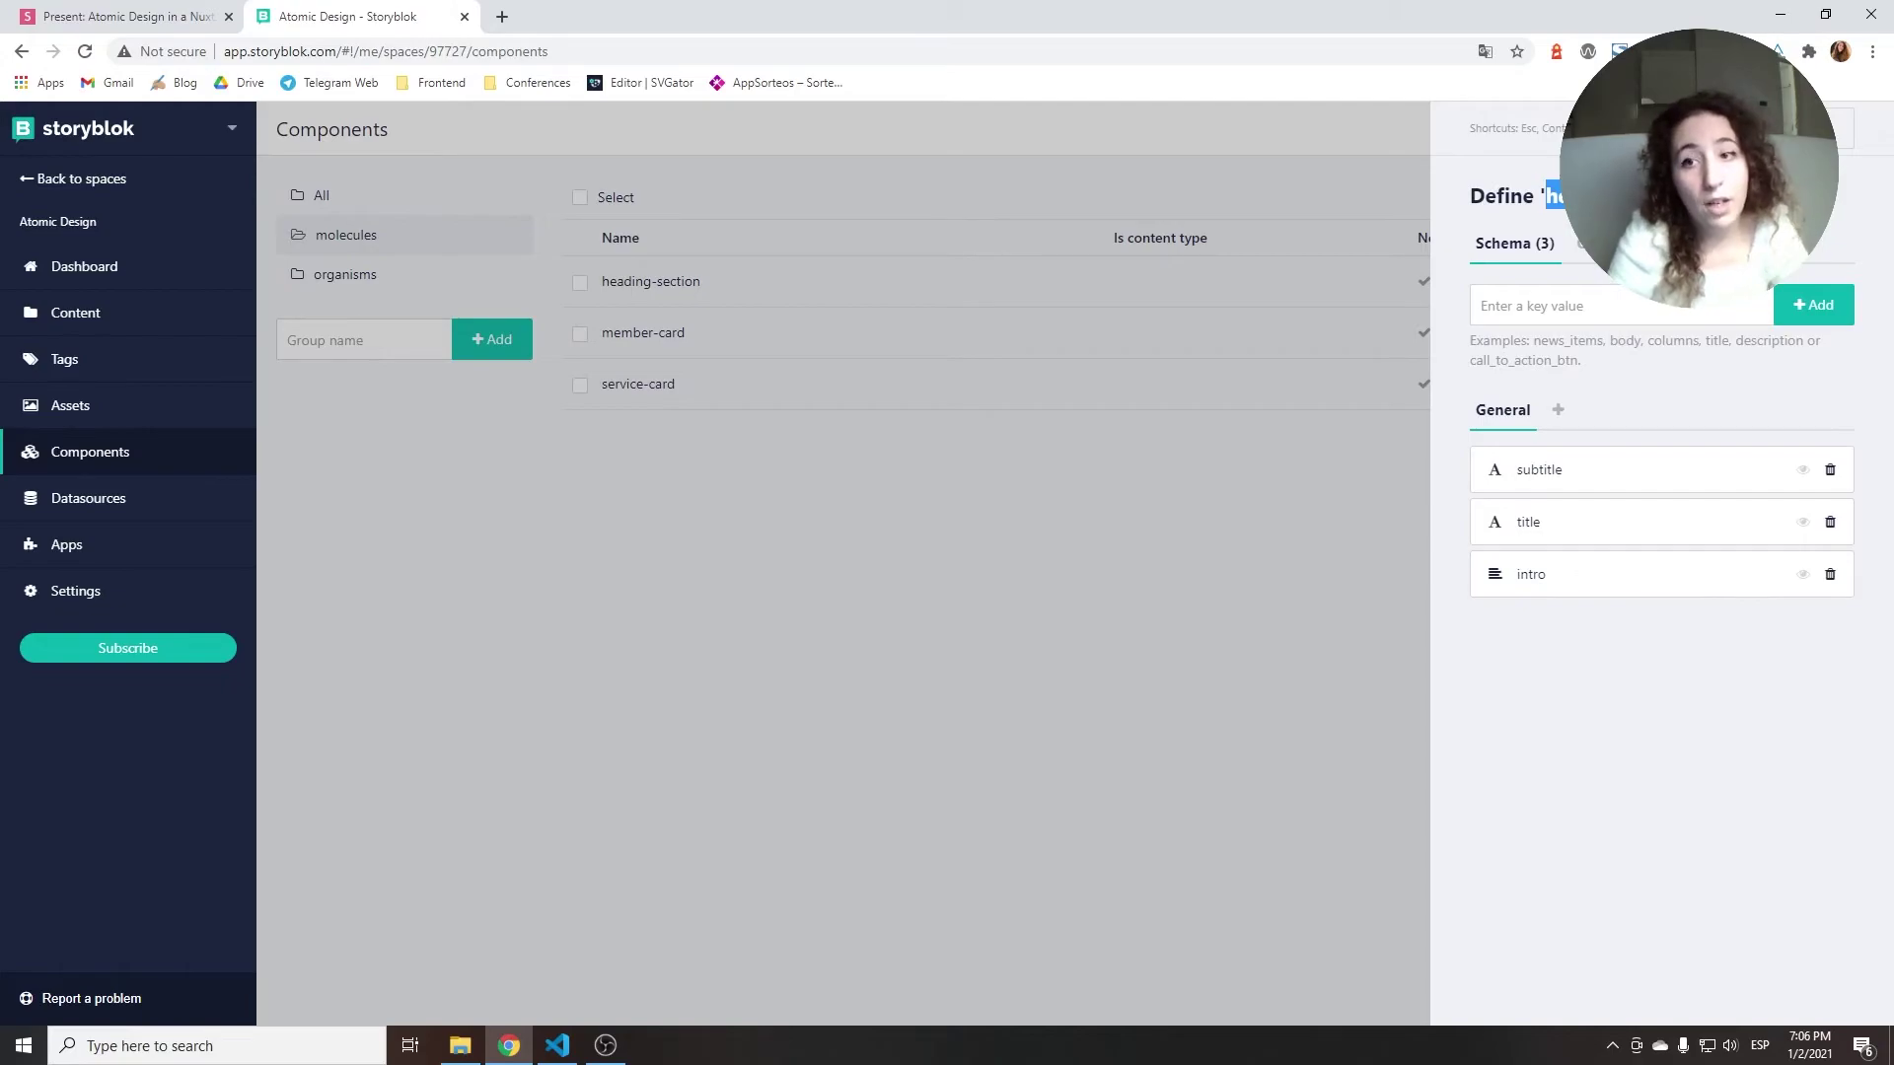
left_click(1571, 416)
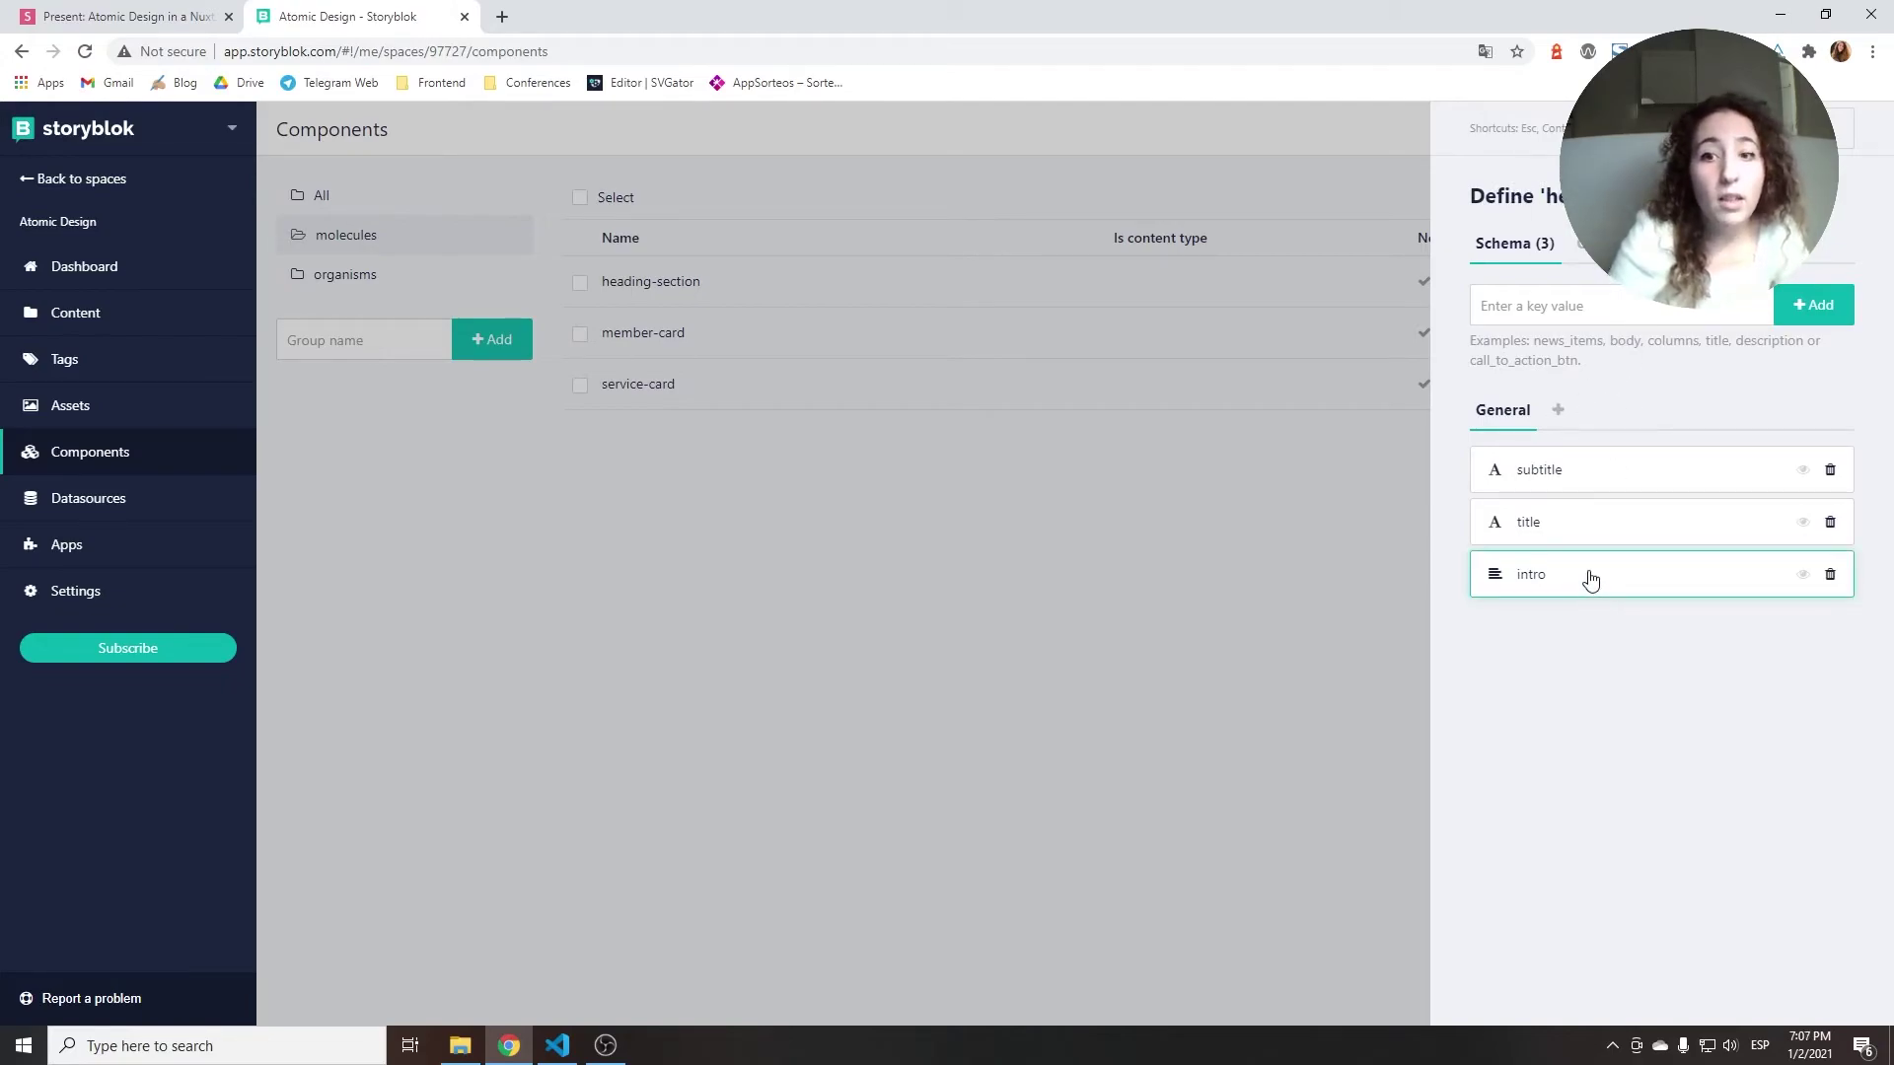
- Review heading-section's subtitle, title and intro field settings, then open member-card's schema
left_click(1583, 481)
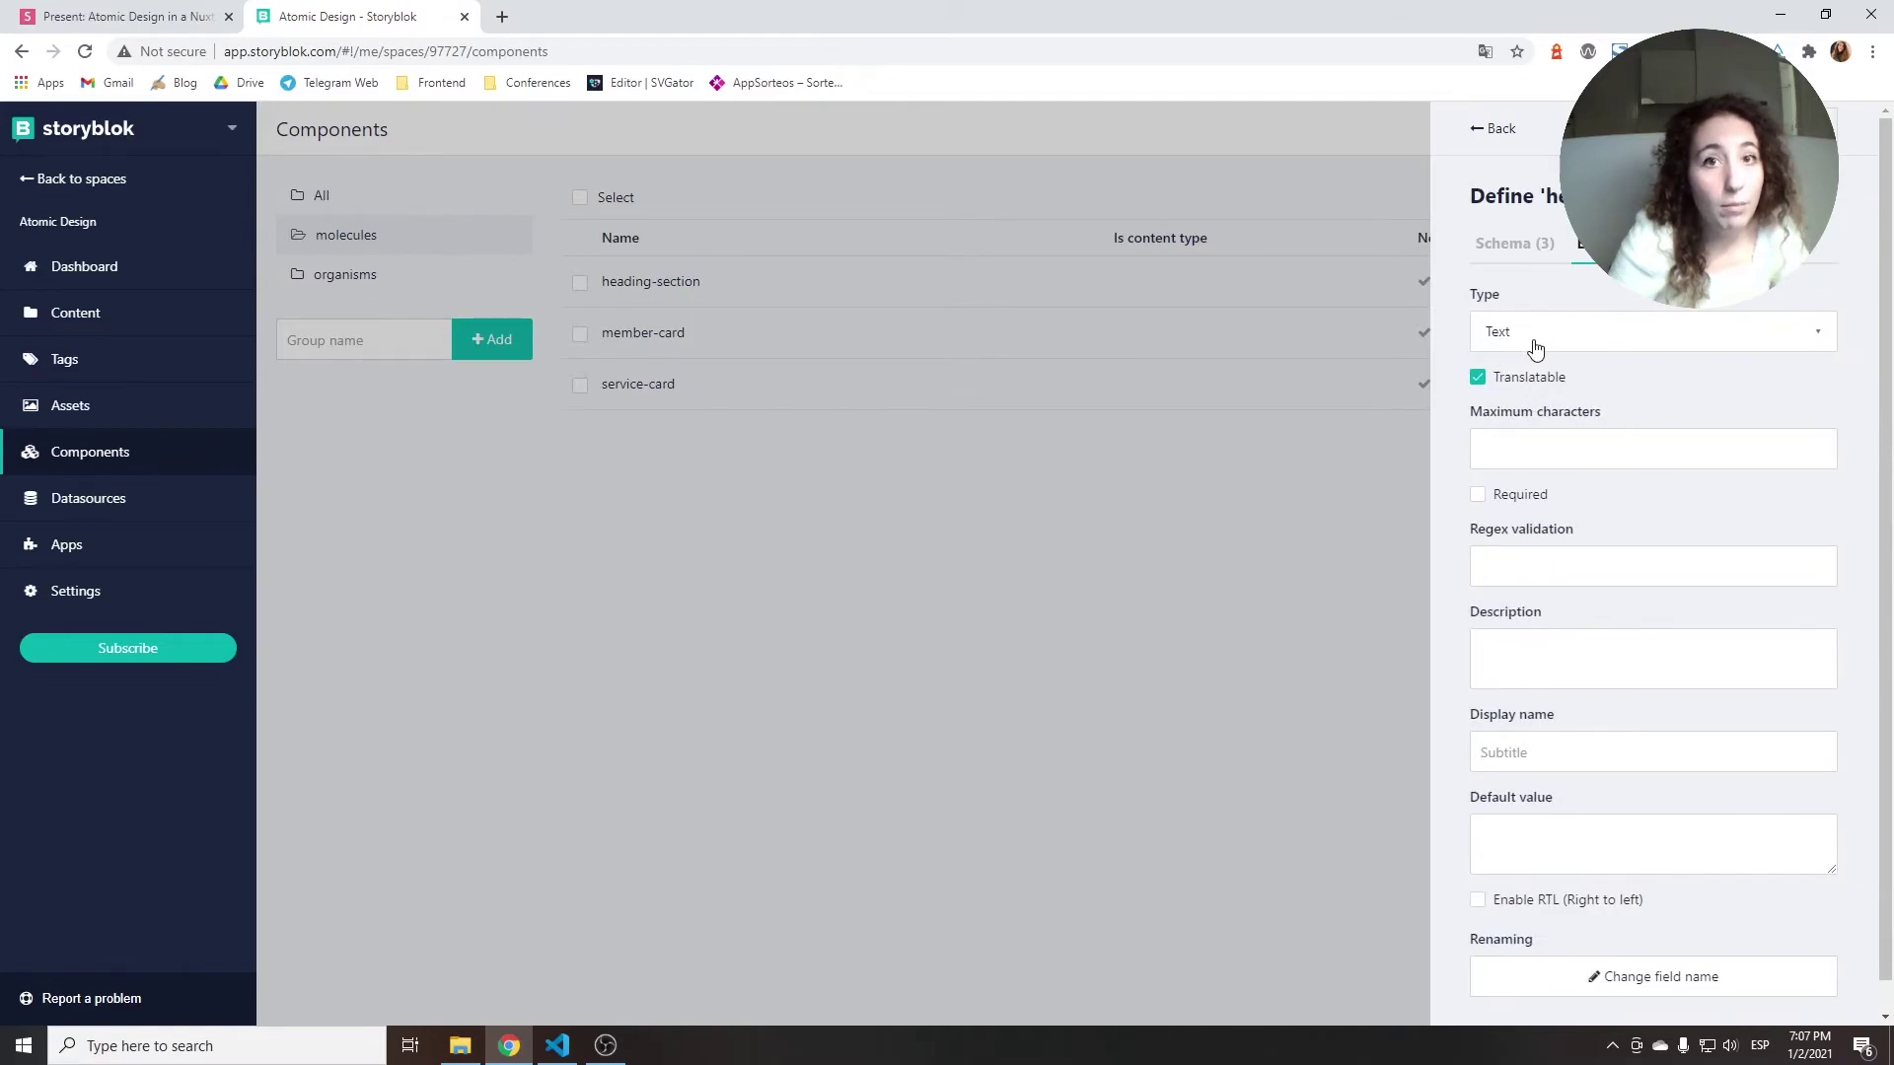
left_click(1499, 246)
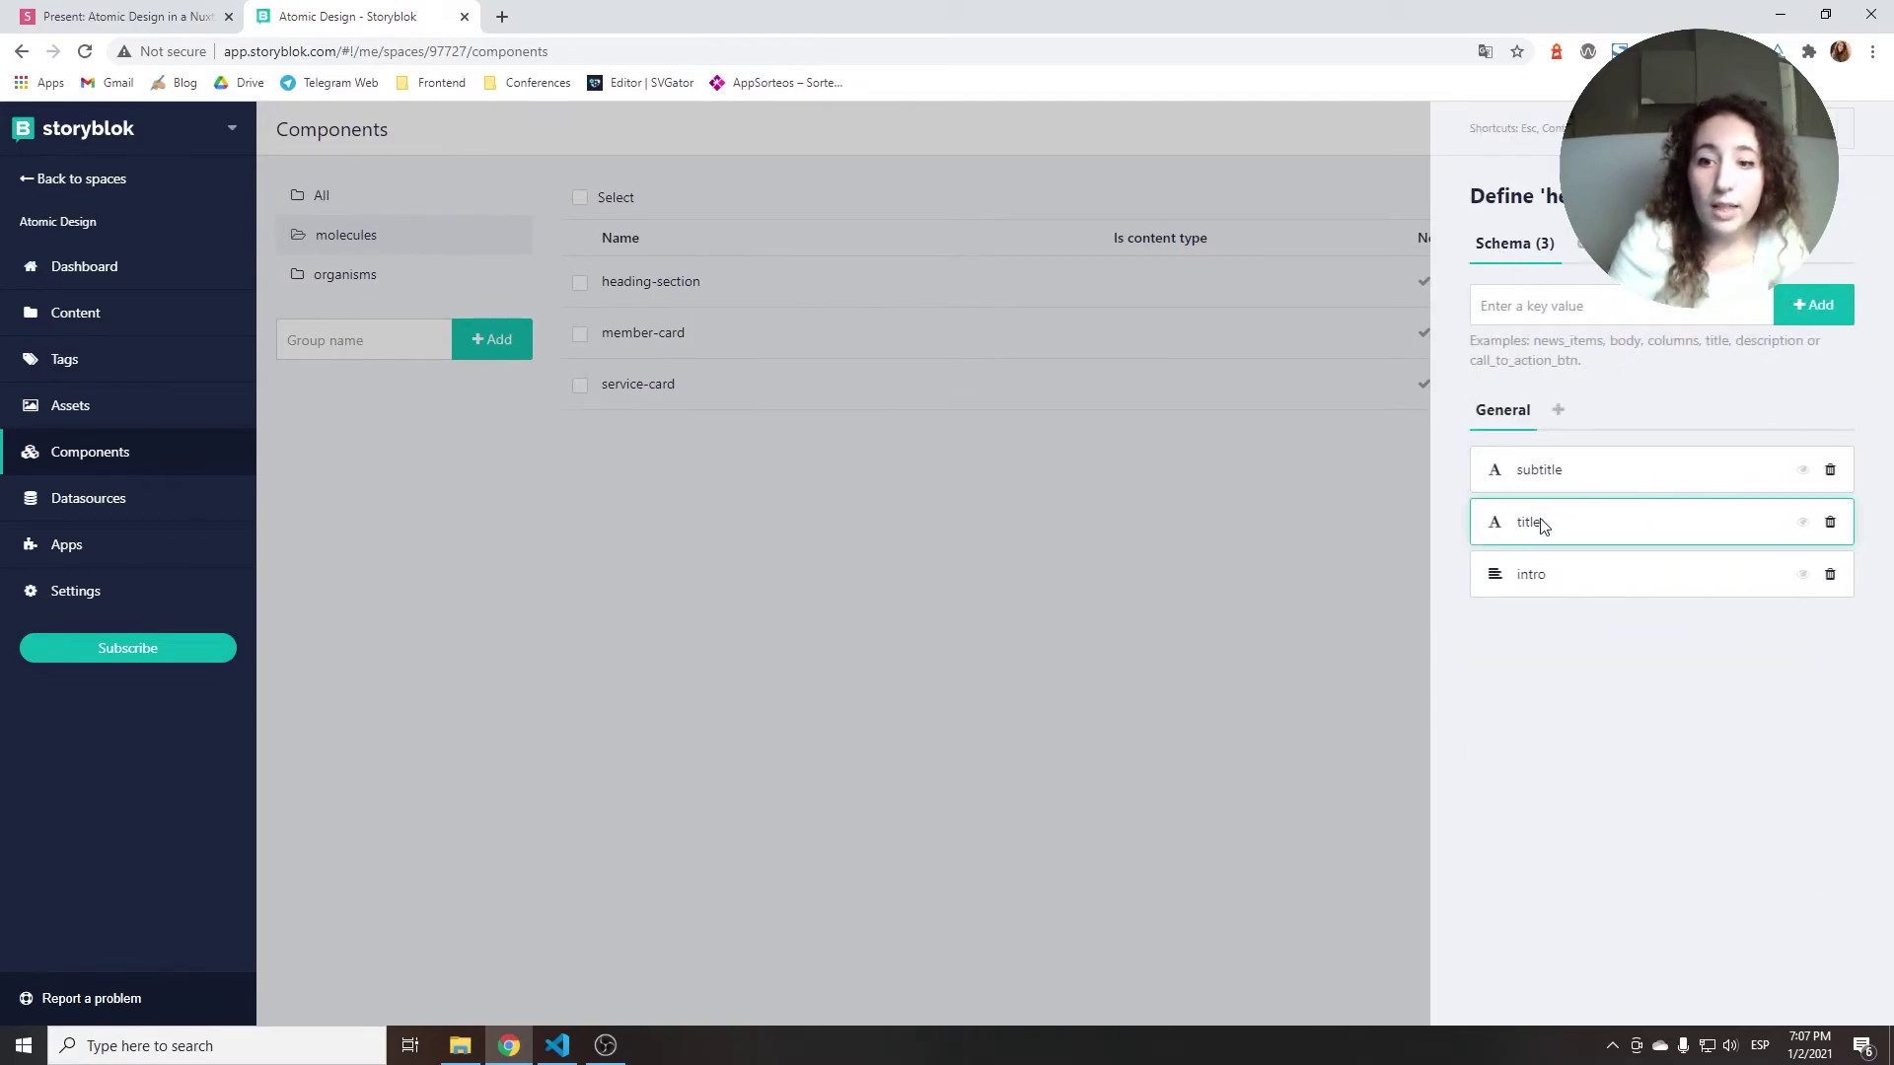
left_click(1544, 525)
left_click(1520, 251)
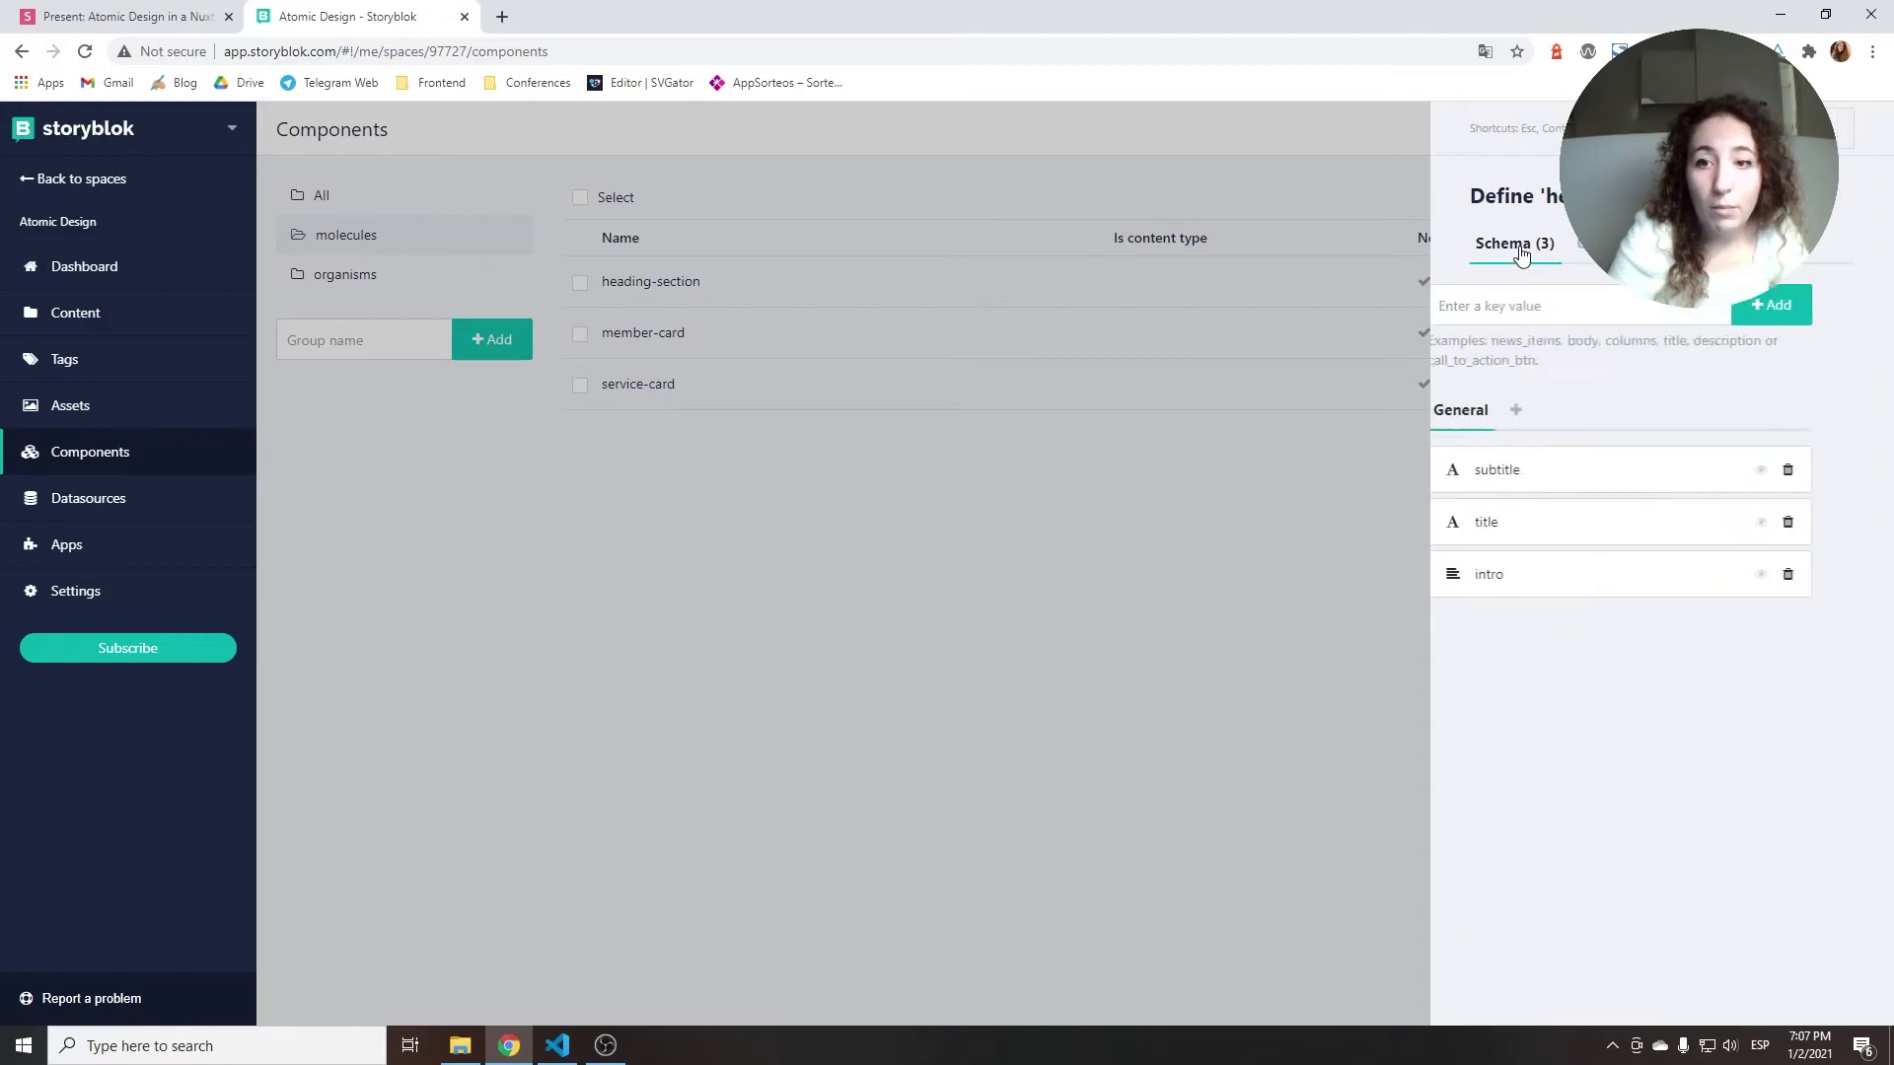
left_click(1531, 578)
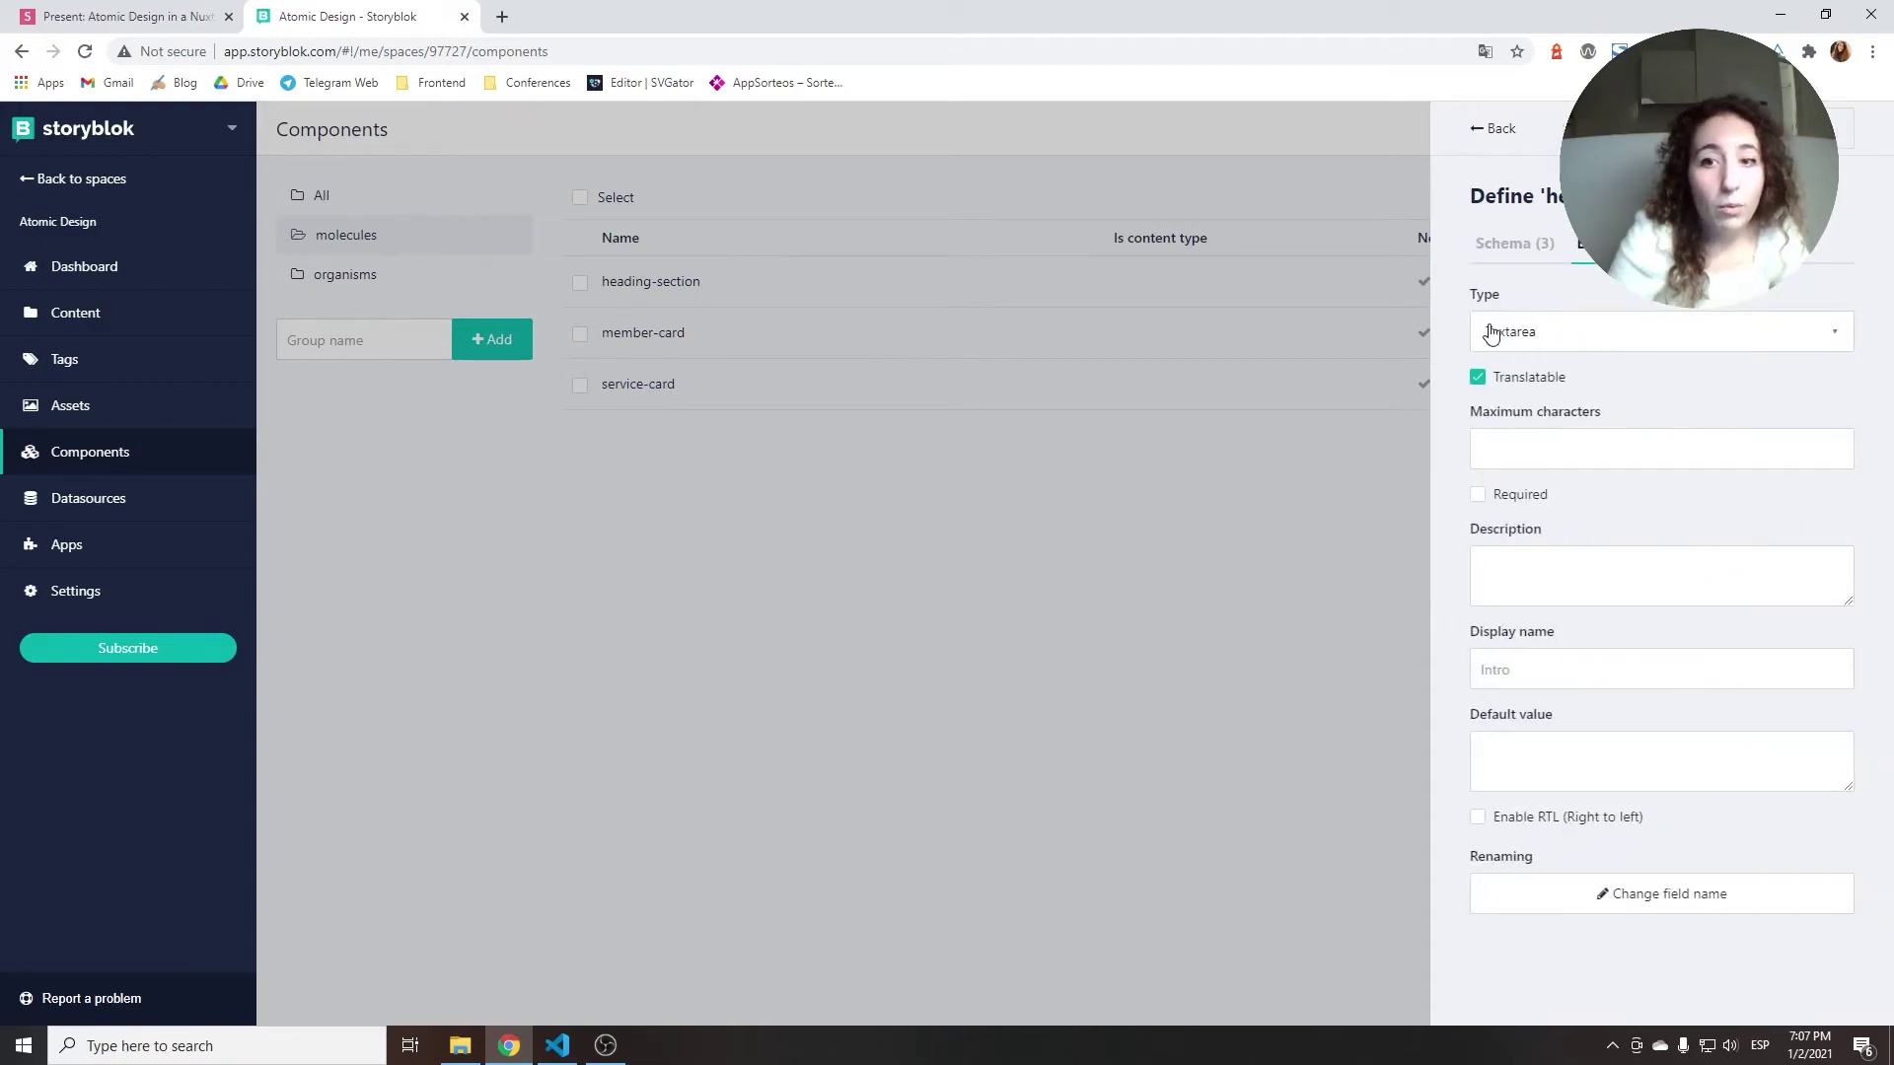
left_click(1533, 255)
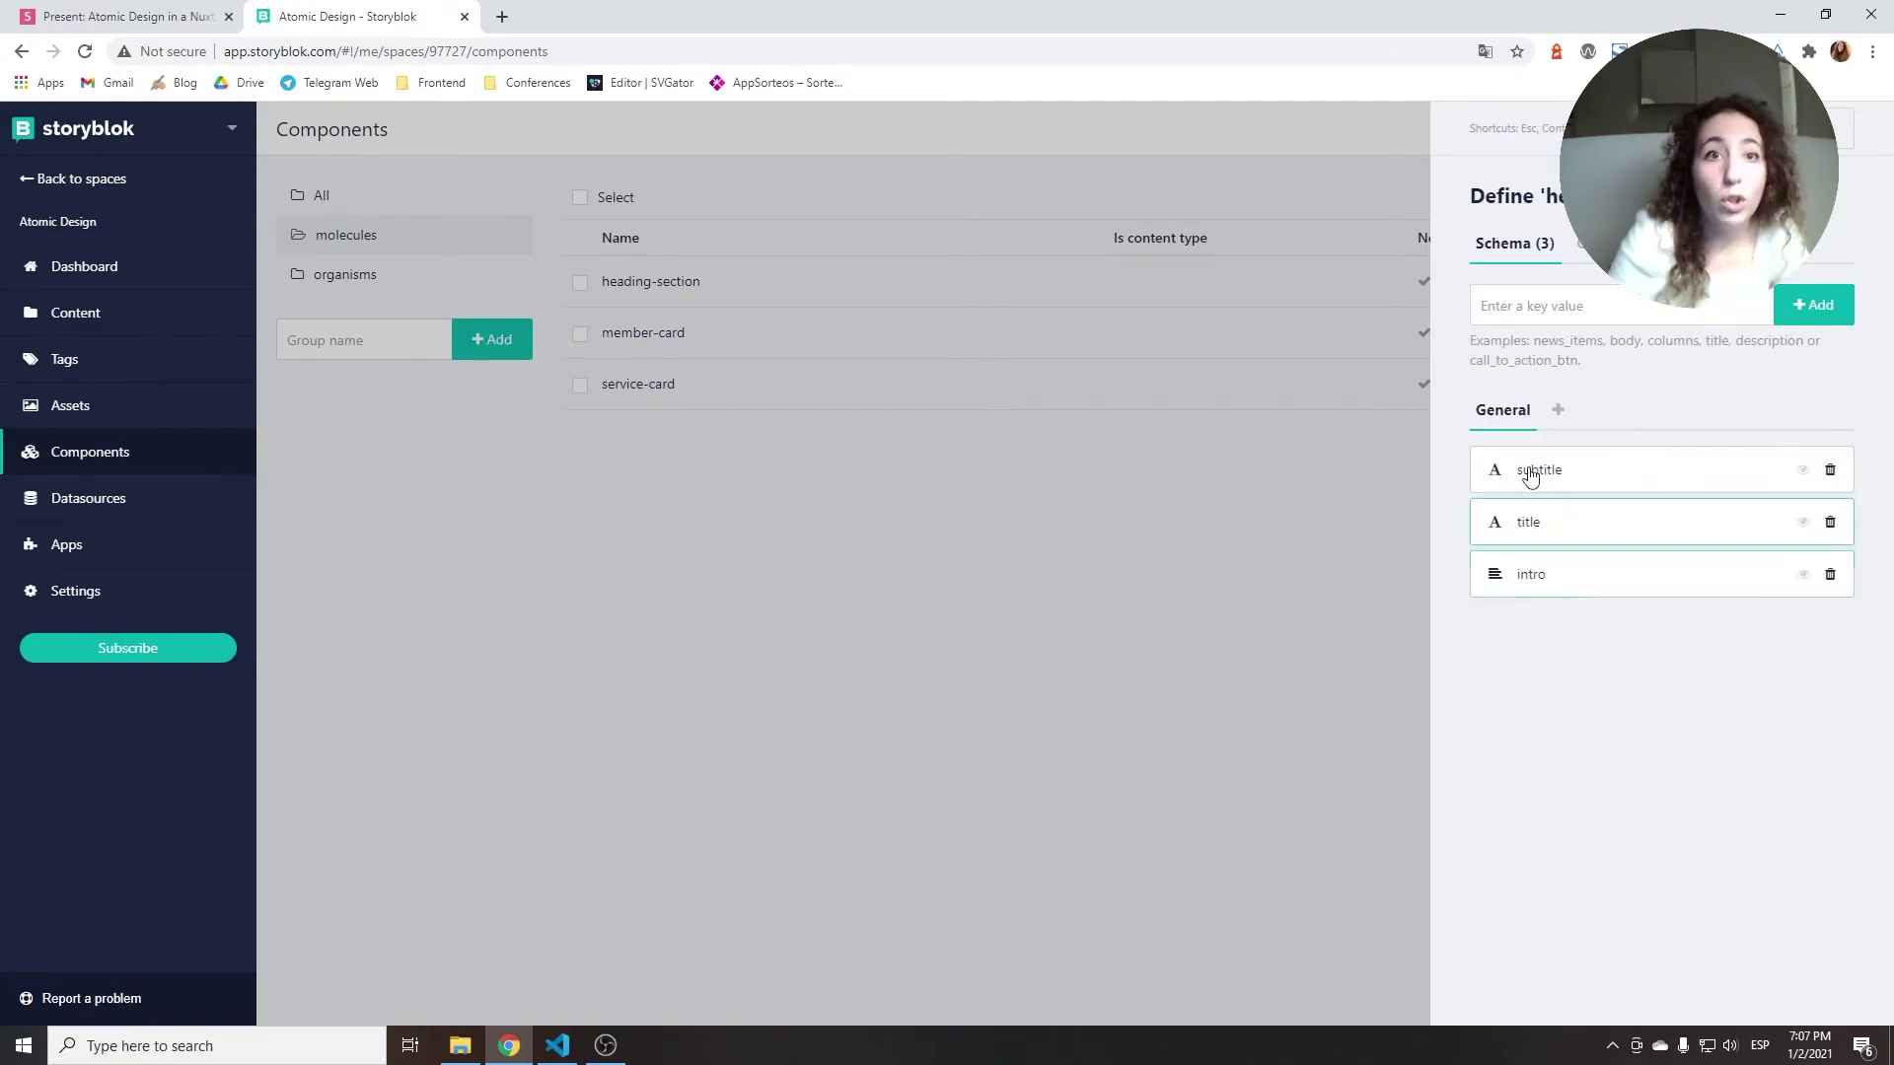
left_click(743, 470)
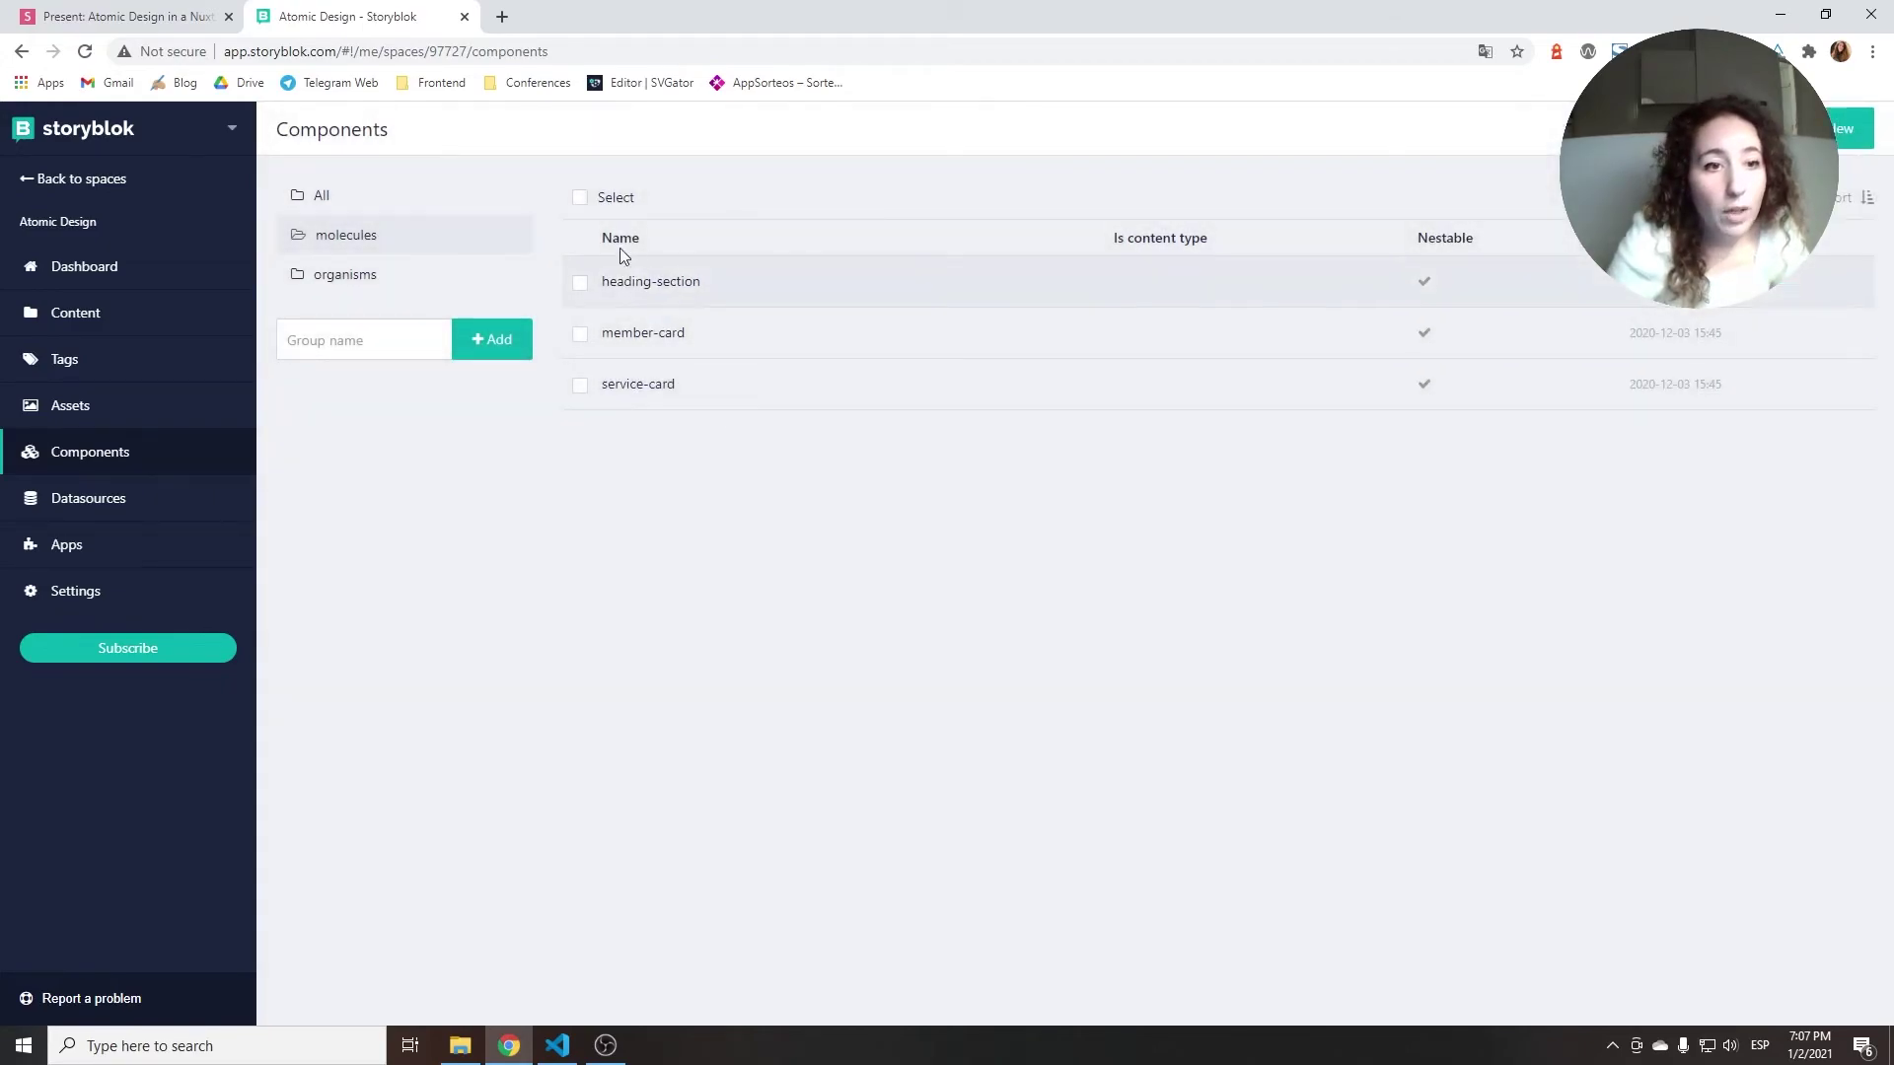
left_click(642, 340)
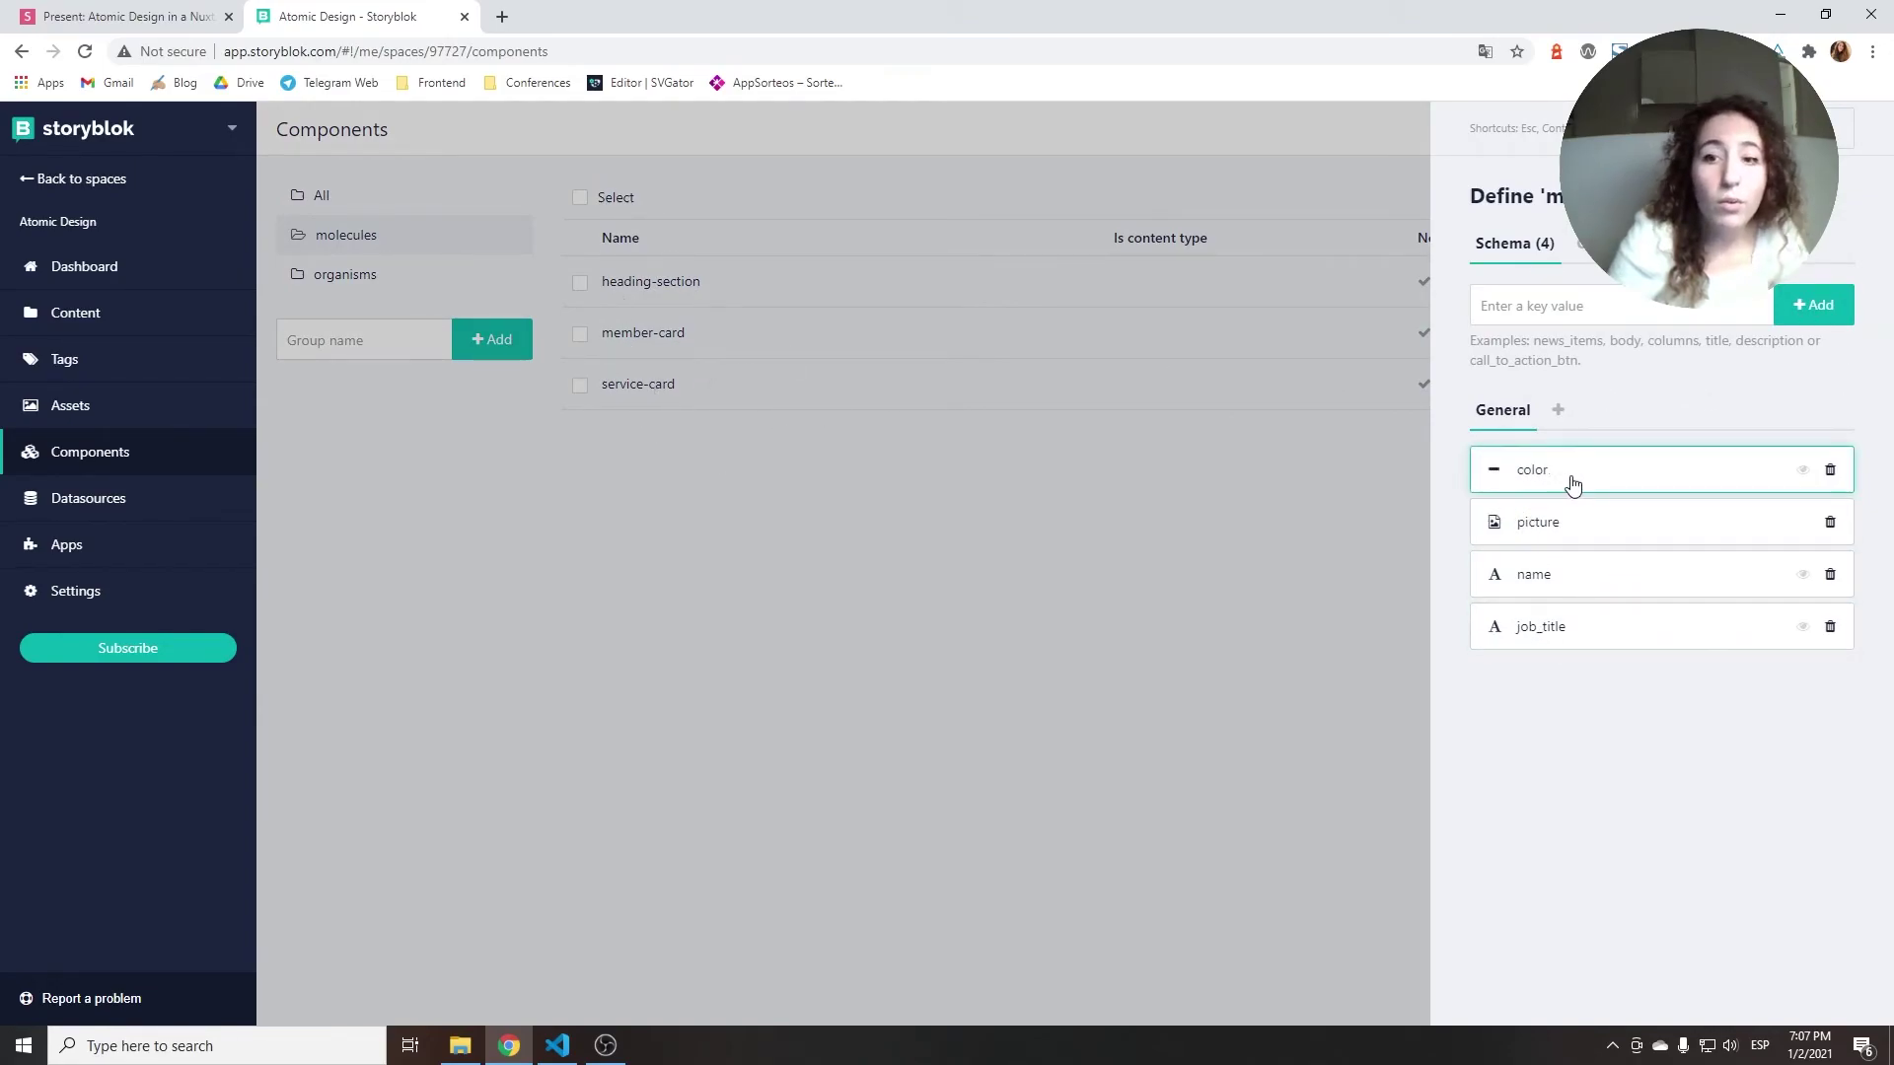
- Show member-card's color field options: orange, purple, blue and green
left_click(1538, 477)
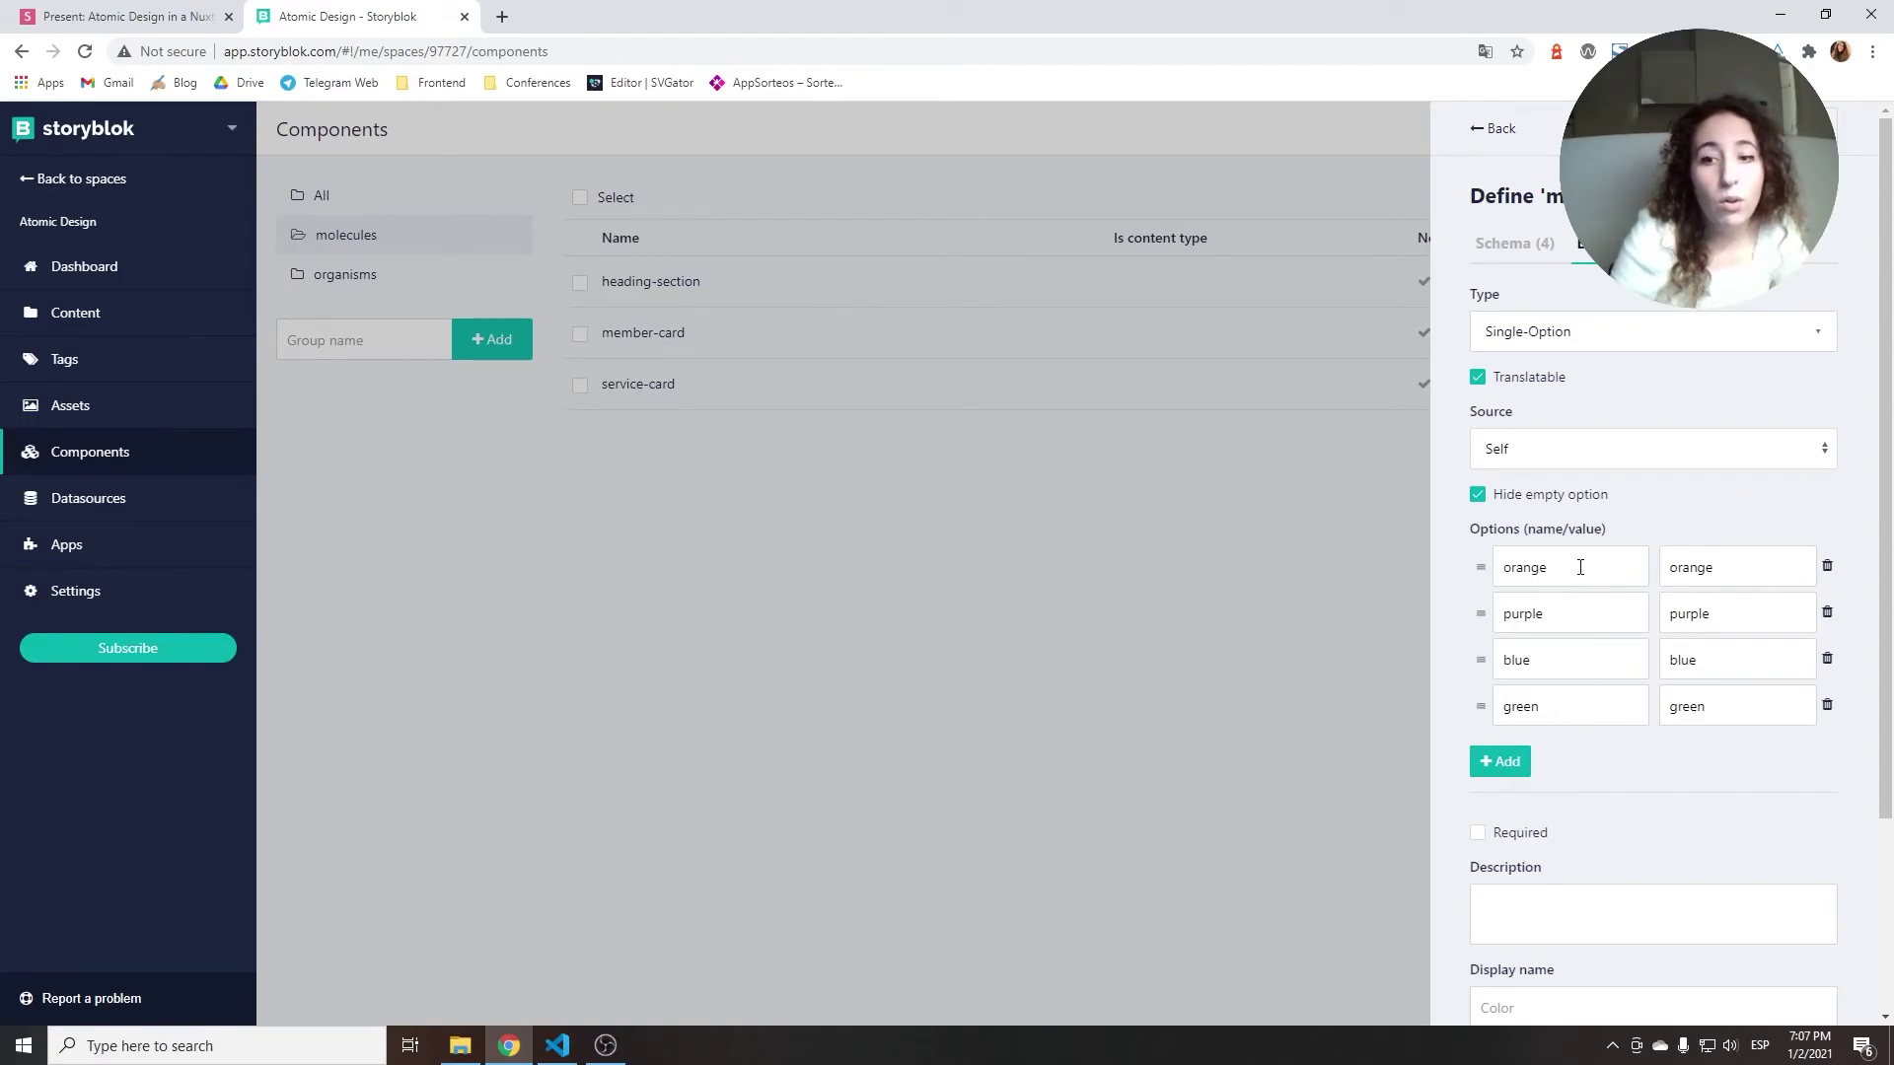
left_click(1739, 579)
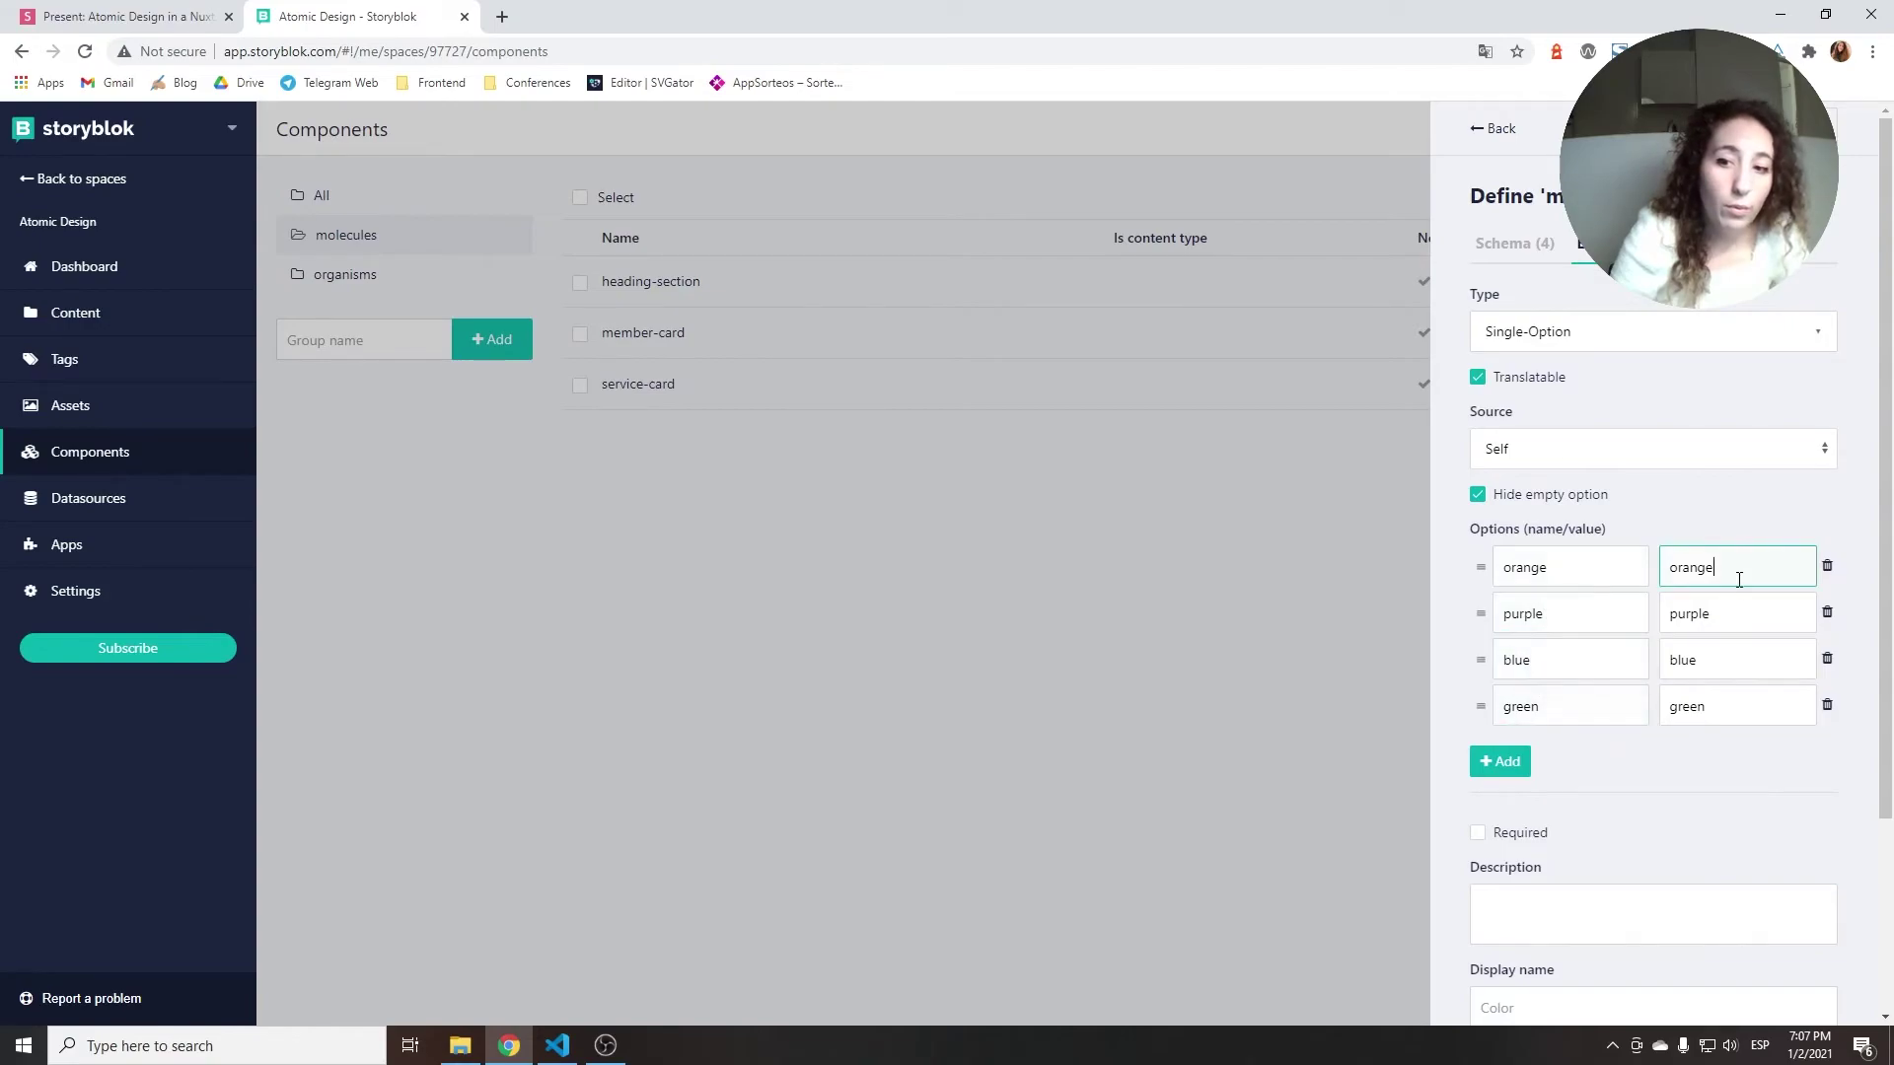
left_click(1736, 616)
left_click(1736, 659)
left_click(1736, 706)
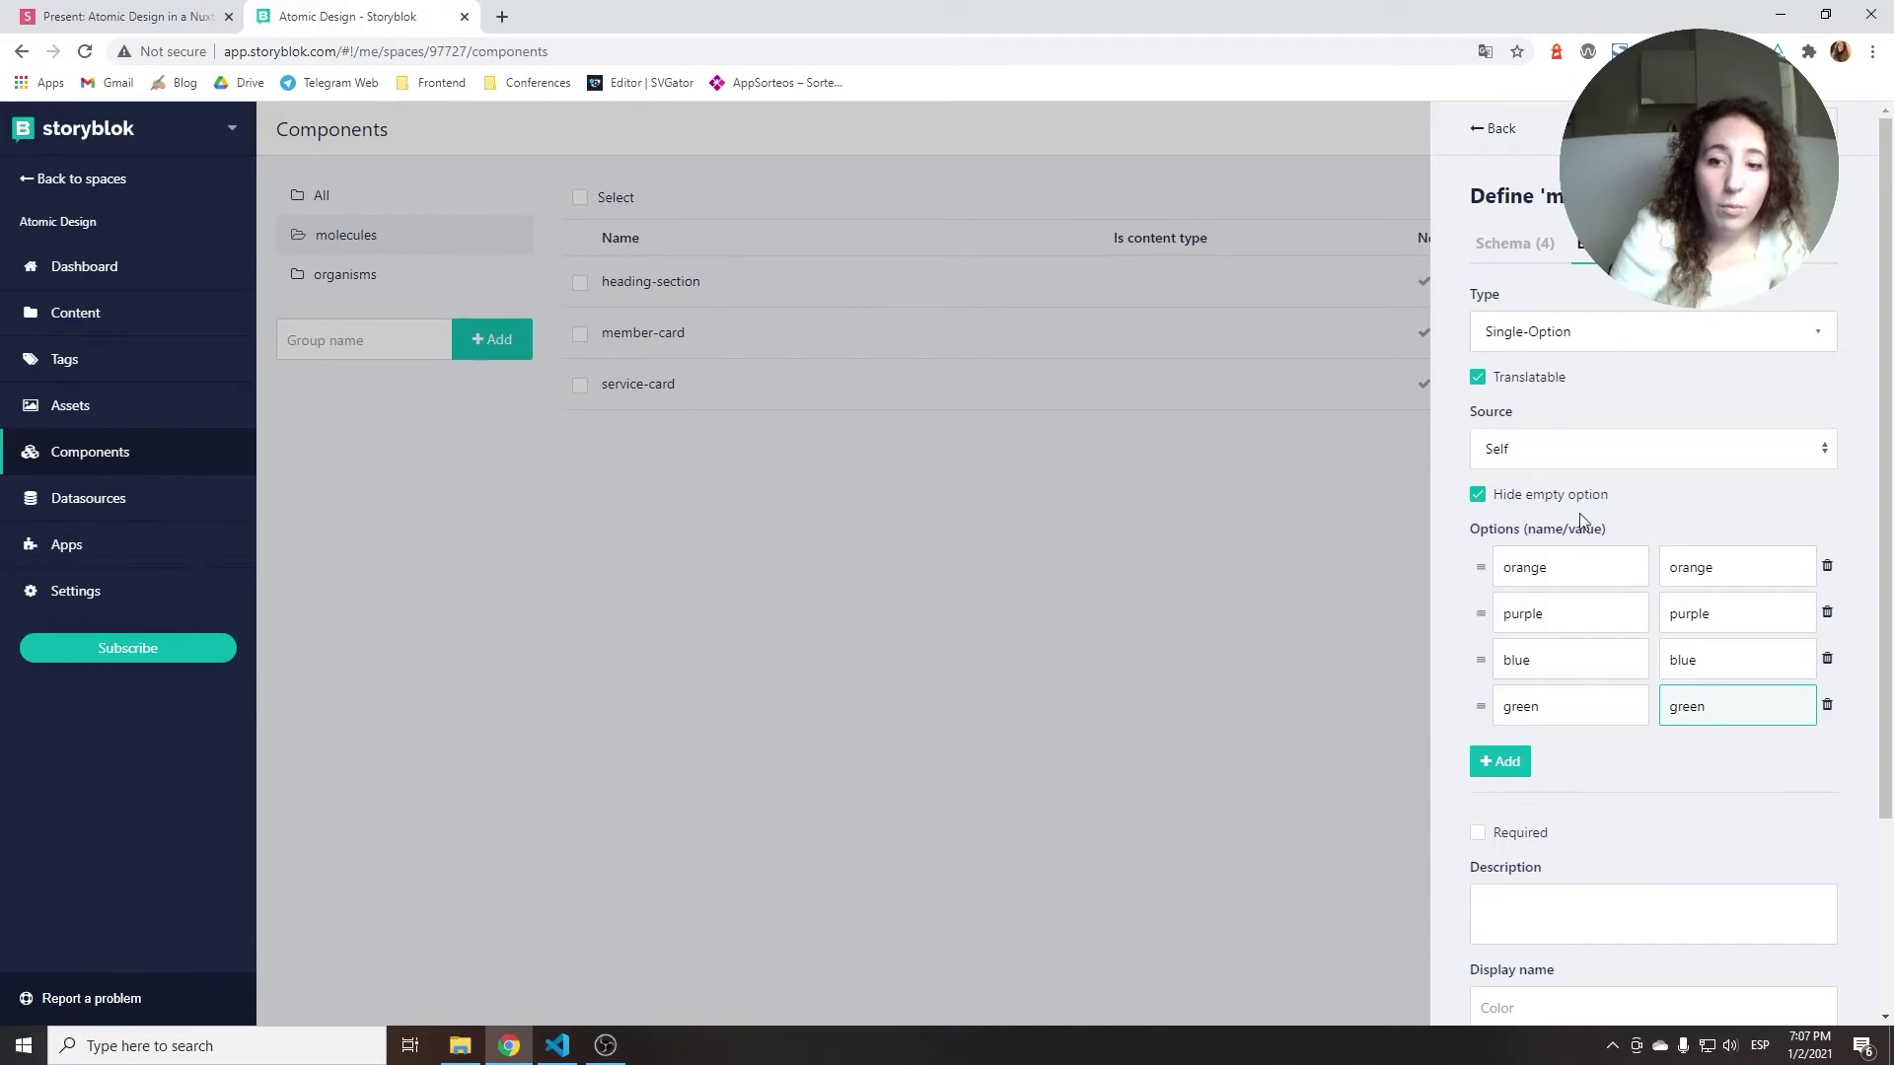
left_click(1519, 242)
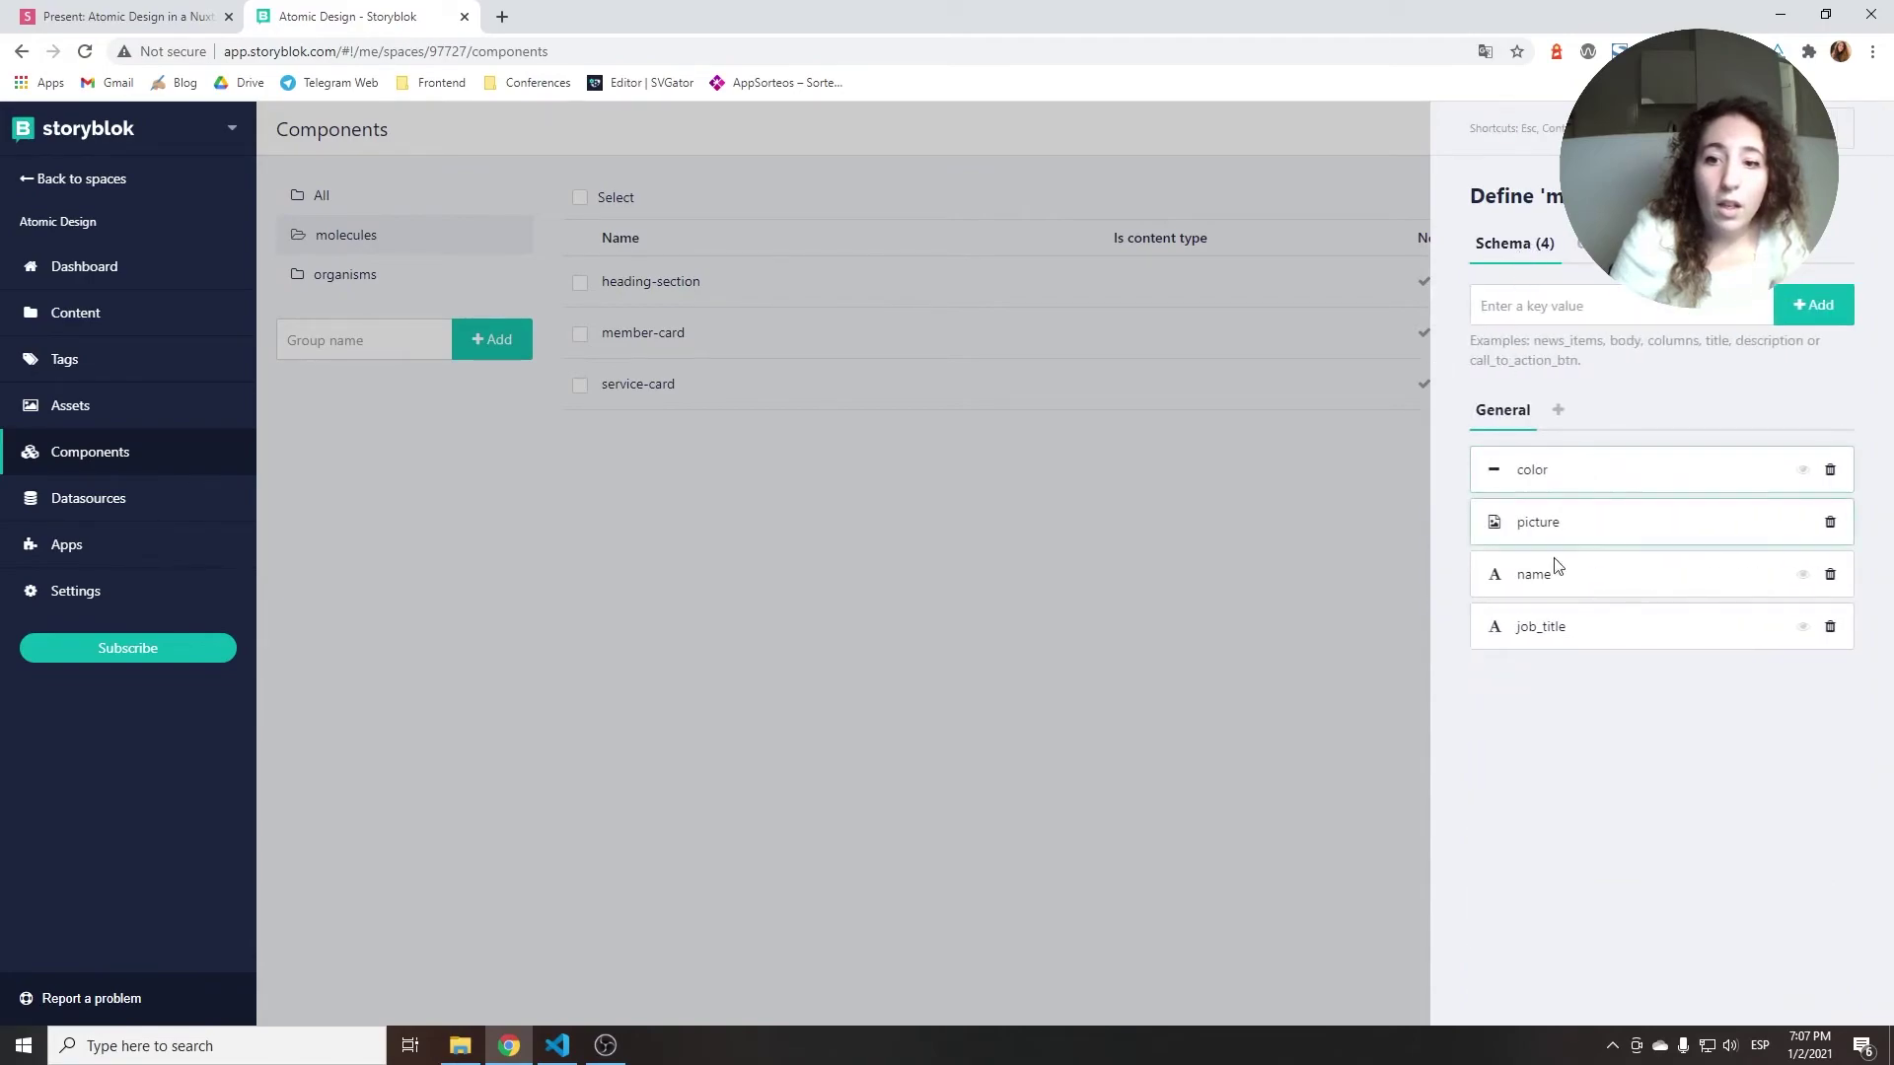
- Review member-card's picture, name and job_title fields, then open the service-card schema
left_click(1549, 523)
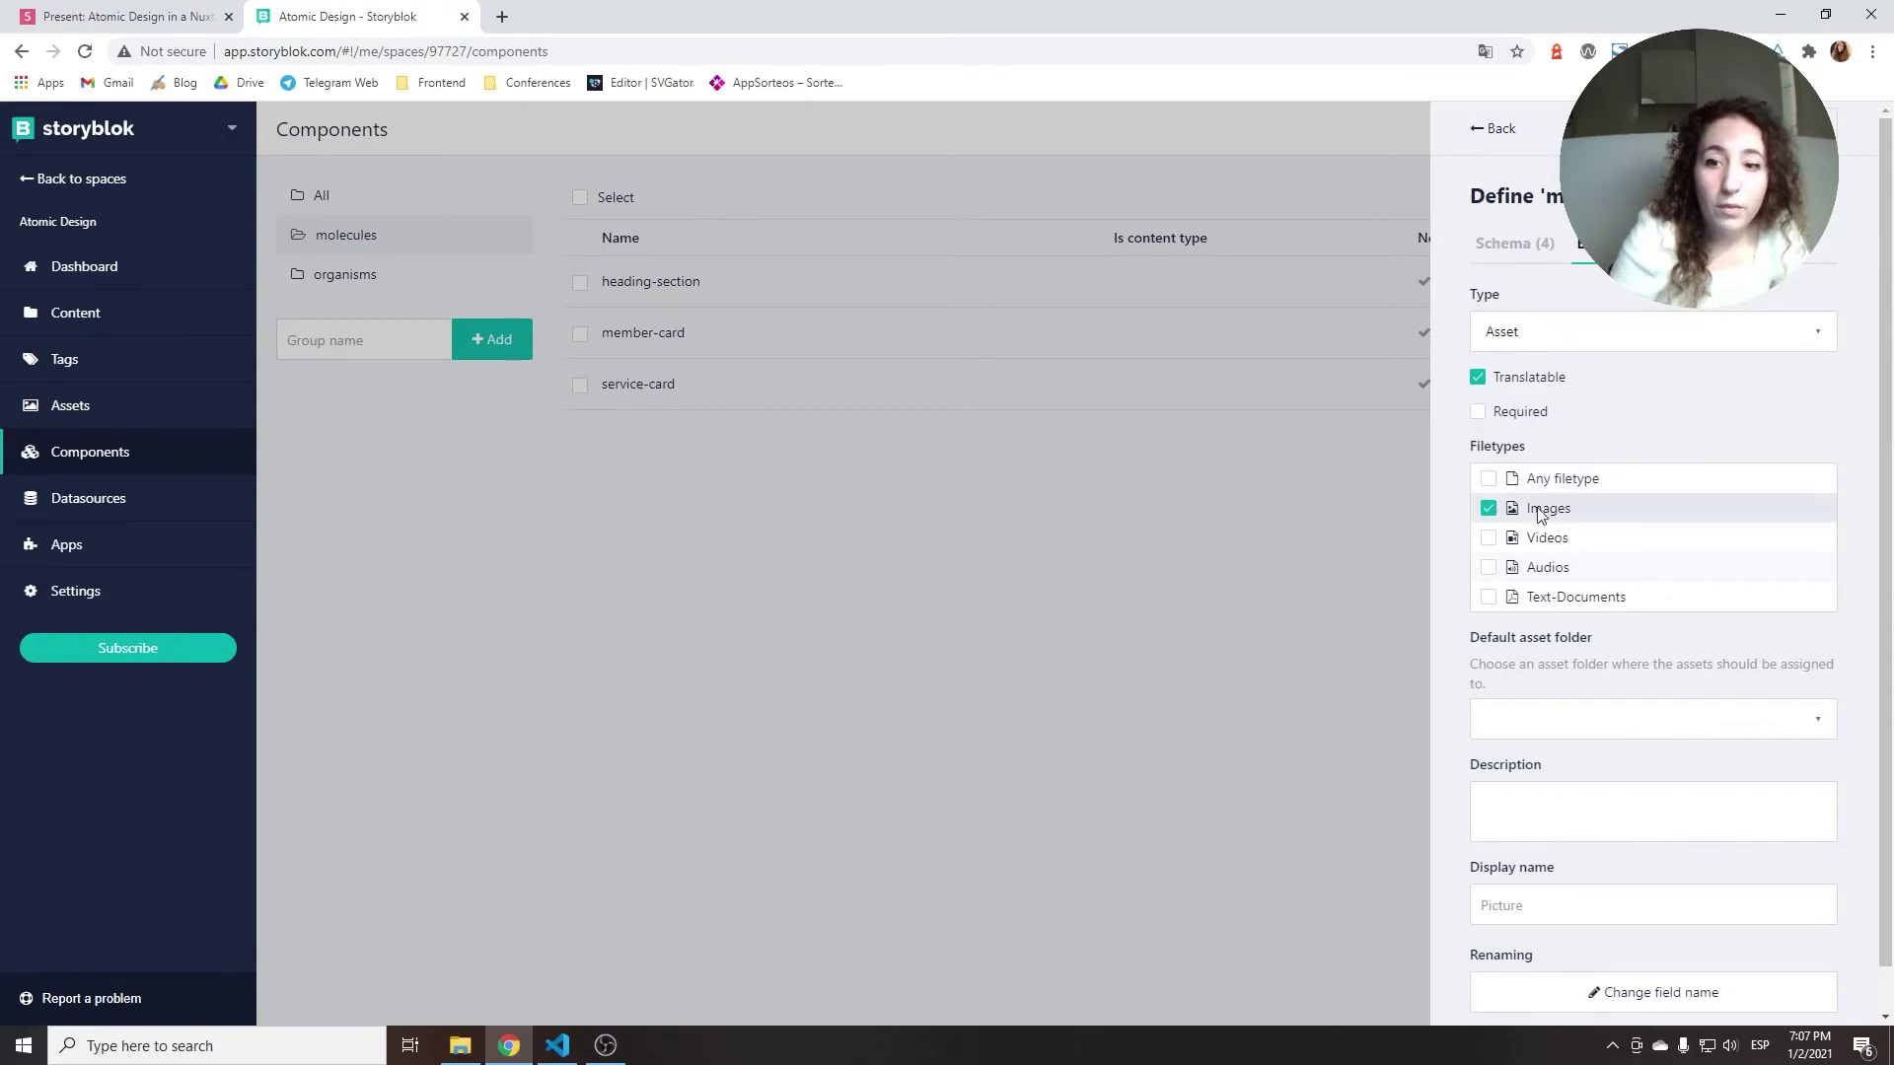
left_click(1509, 243)
left_click(1543, 576)
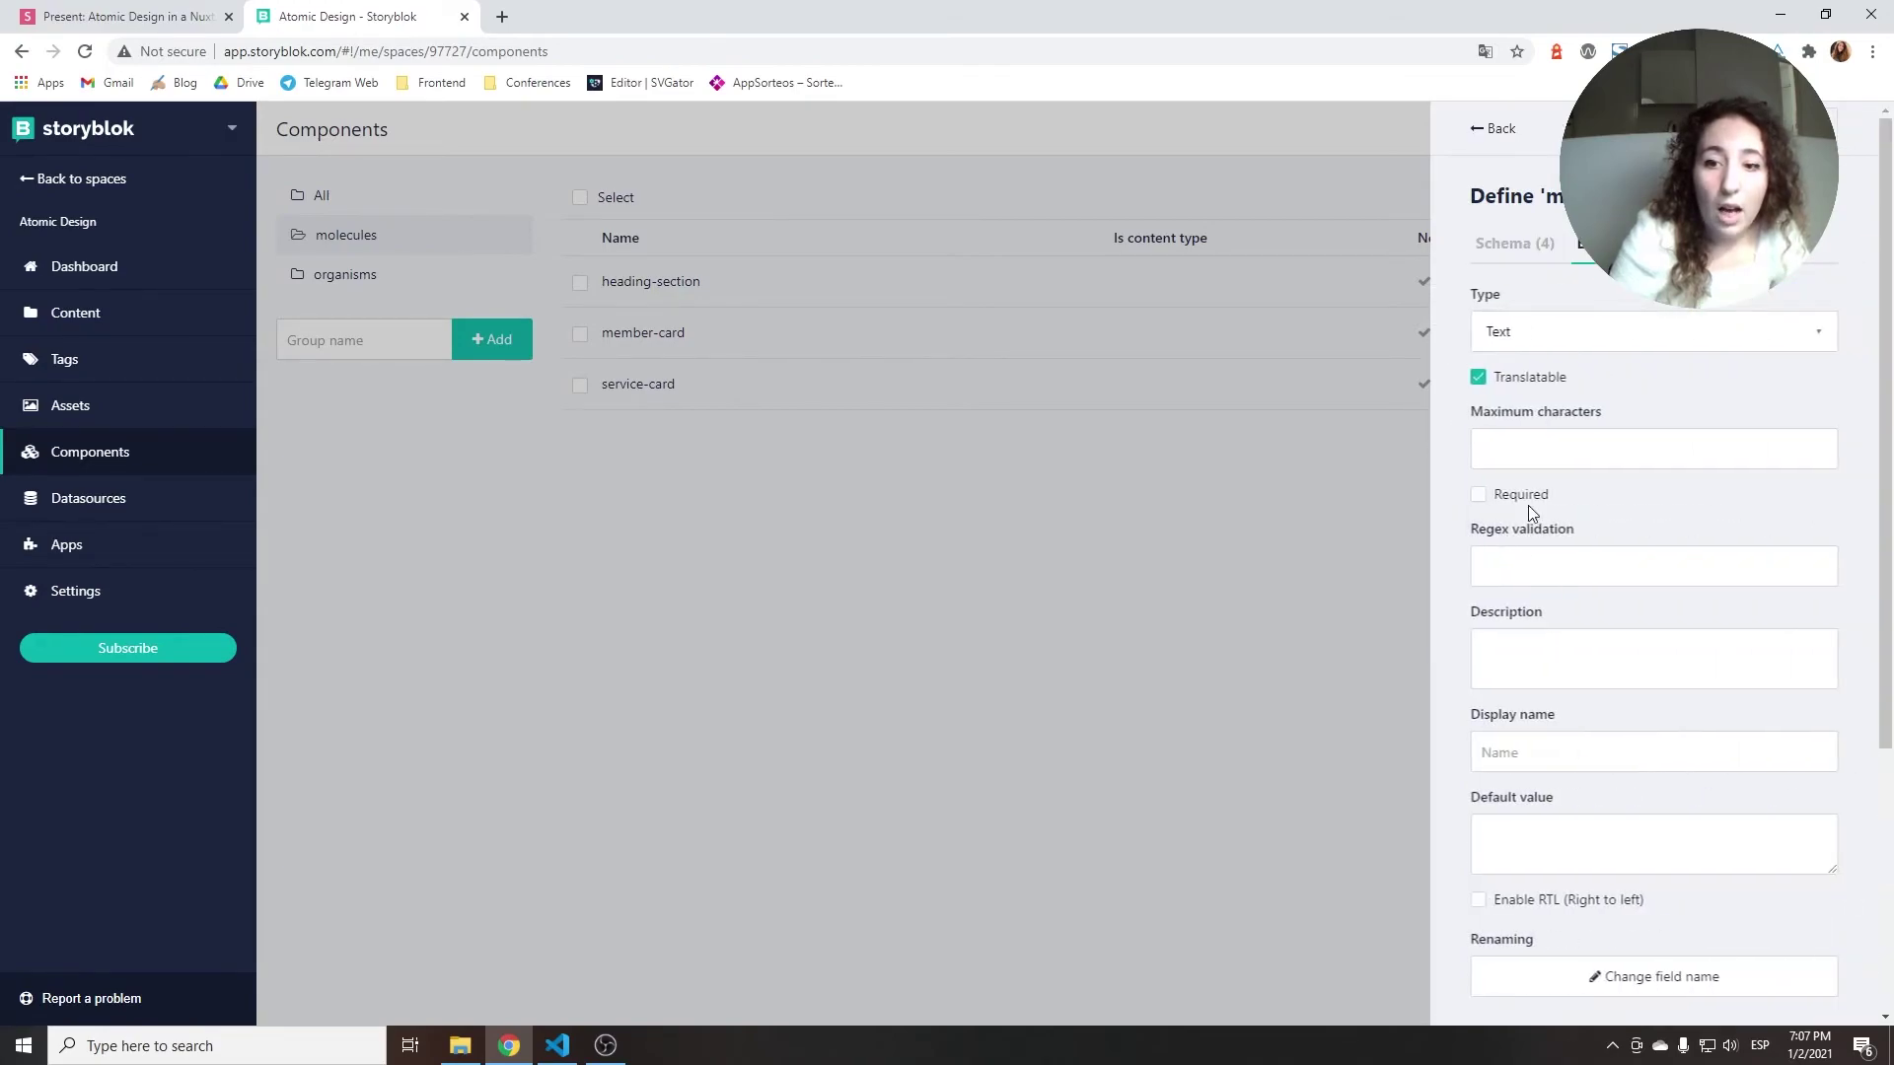
left_click(1507, 246)
left_click(1546, 623)
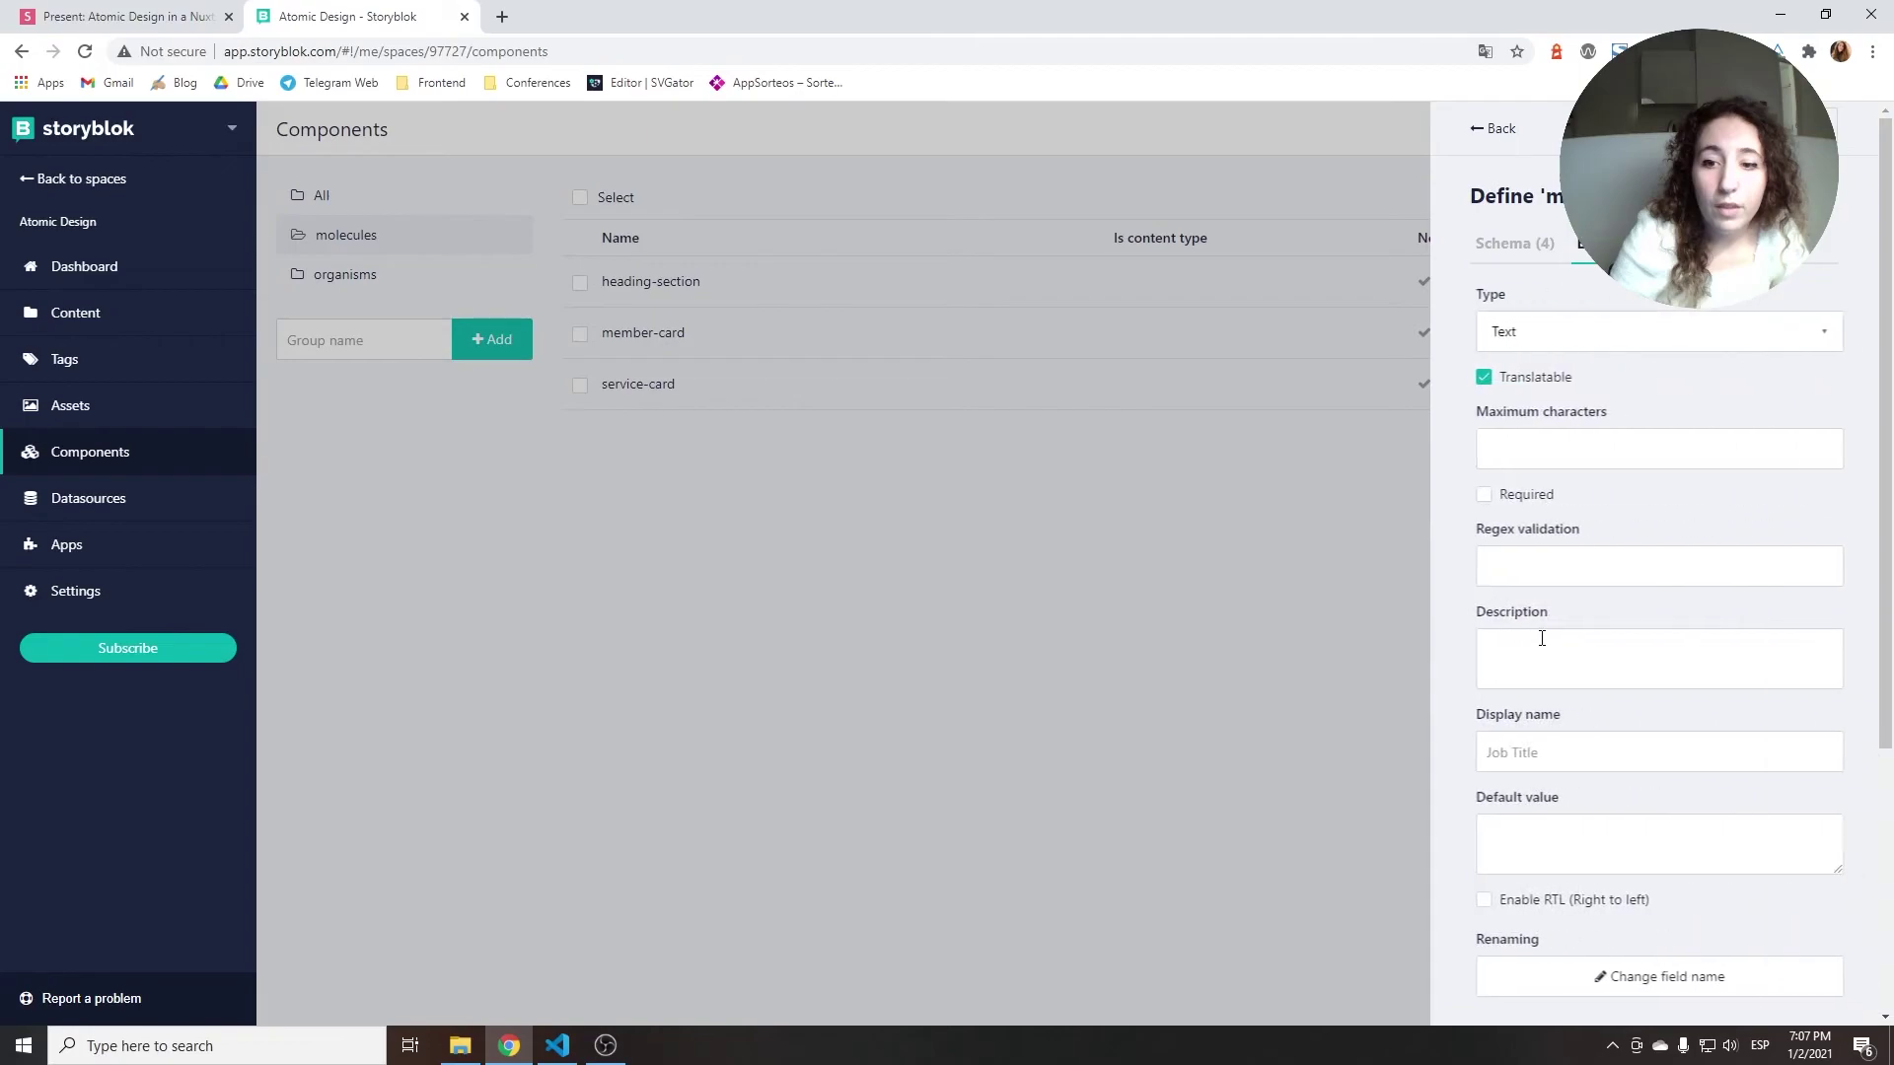
left_click(1509, 247)
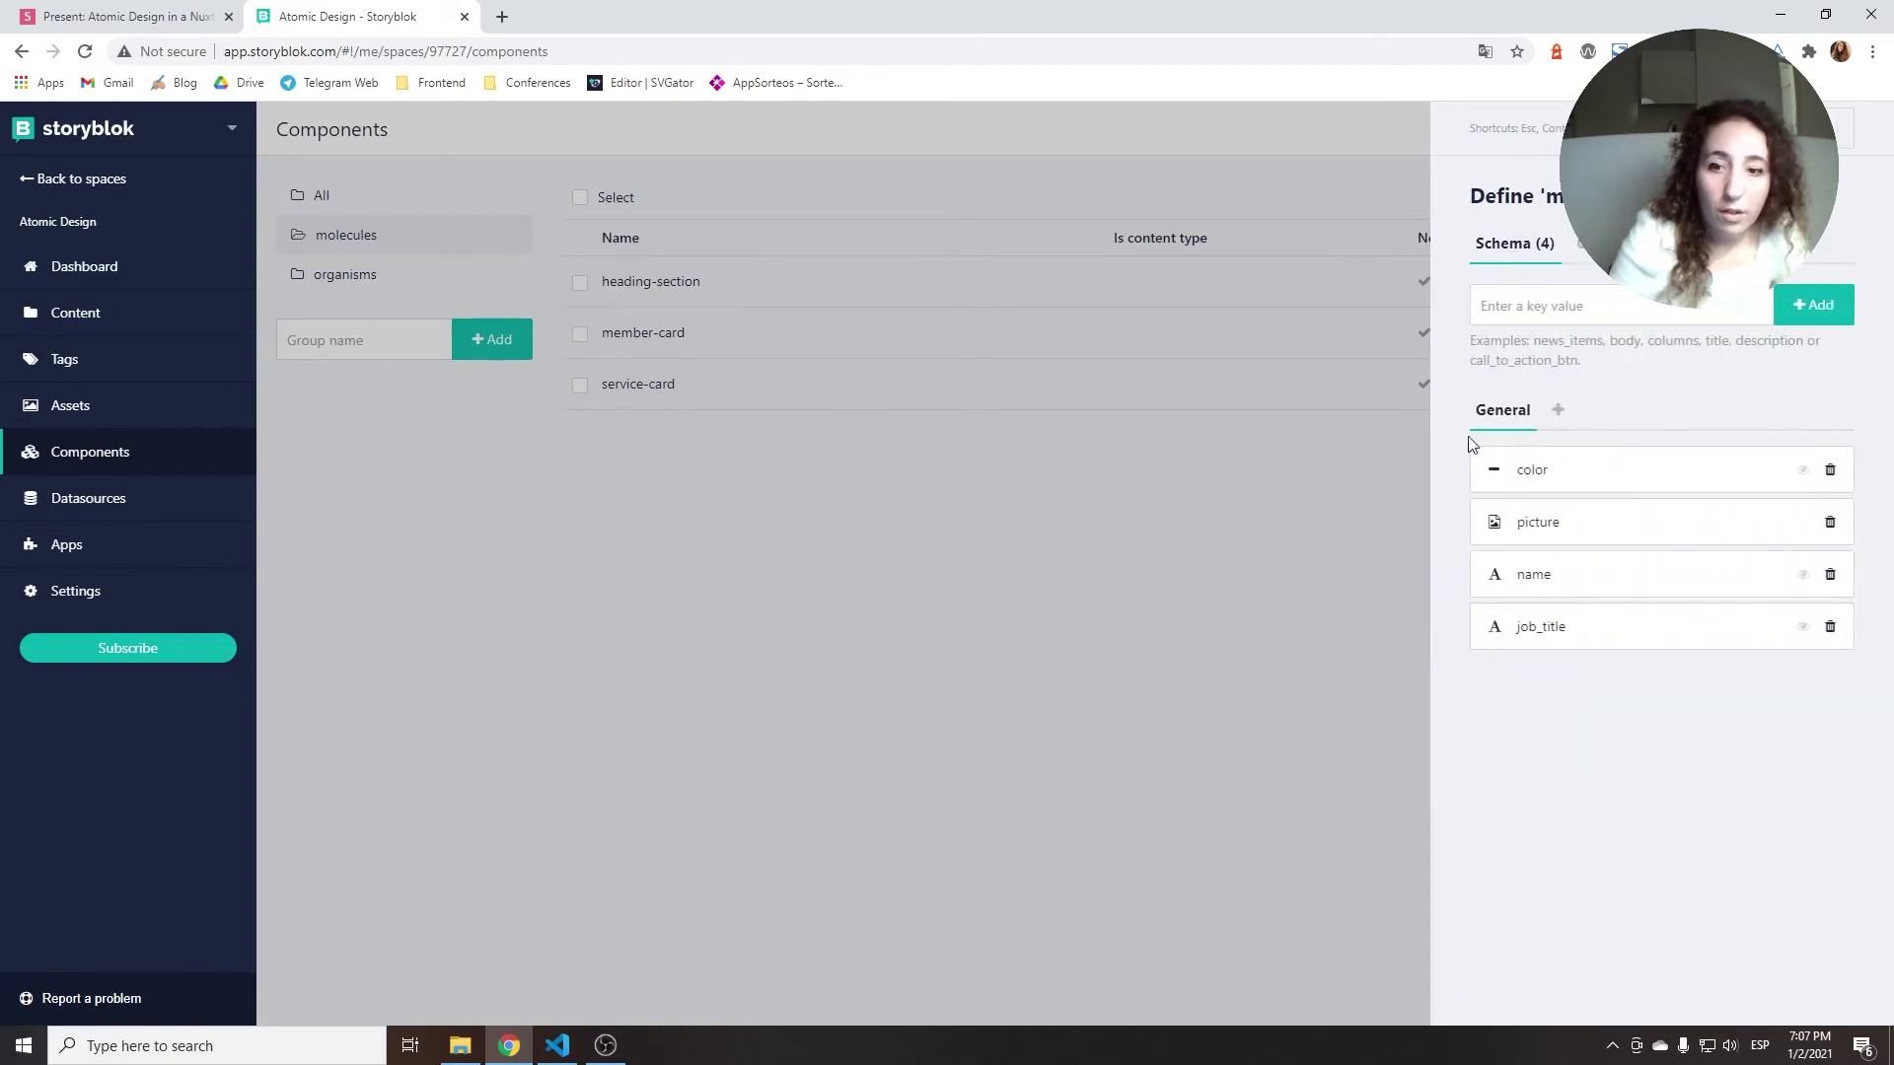
left_click(742, 419)
left_click(639, 387)
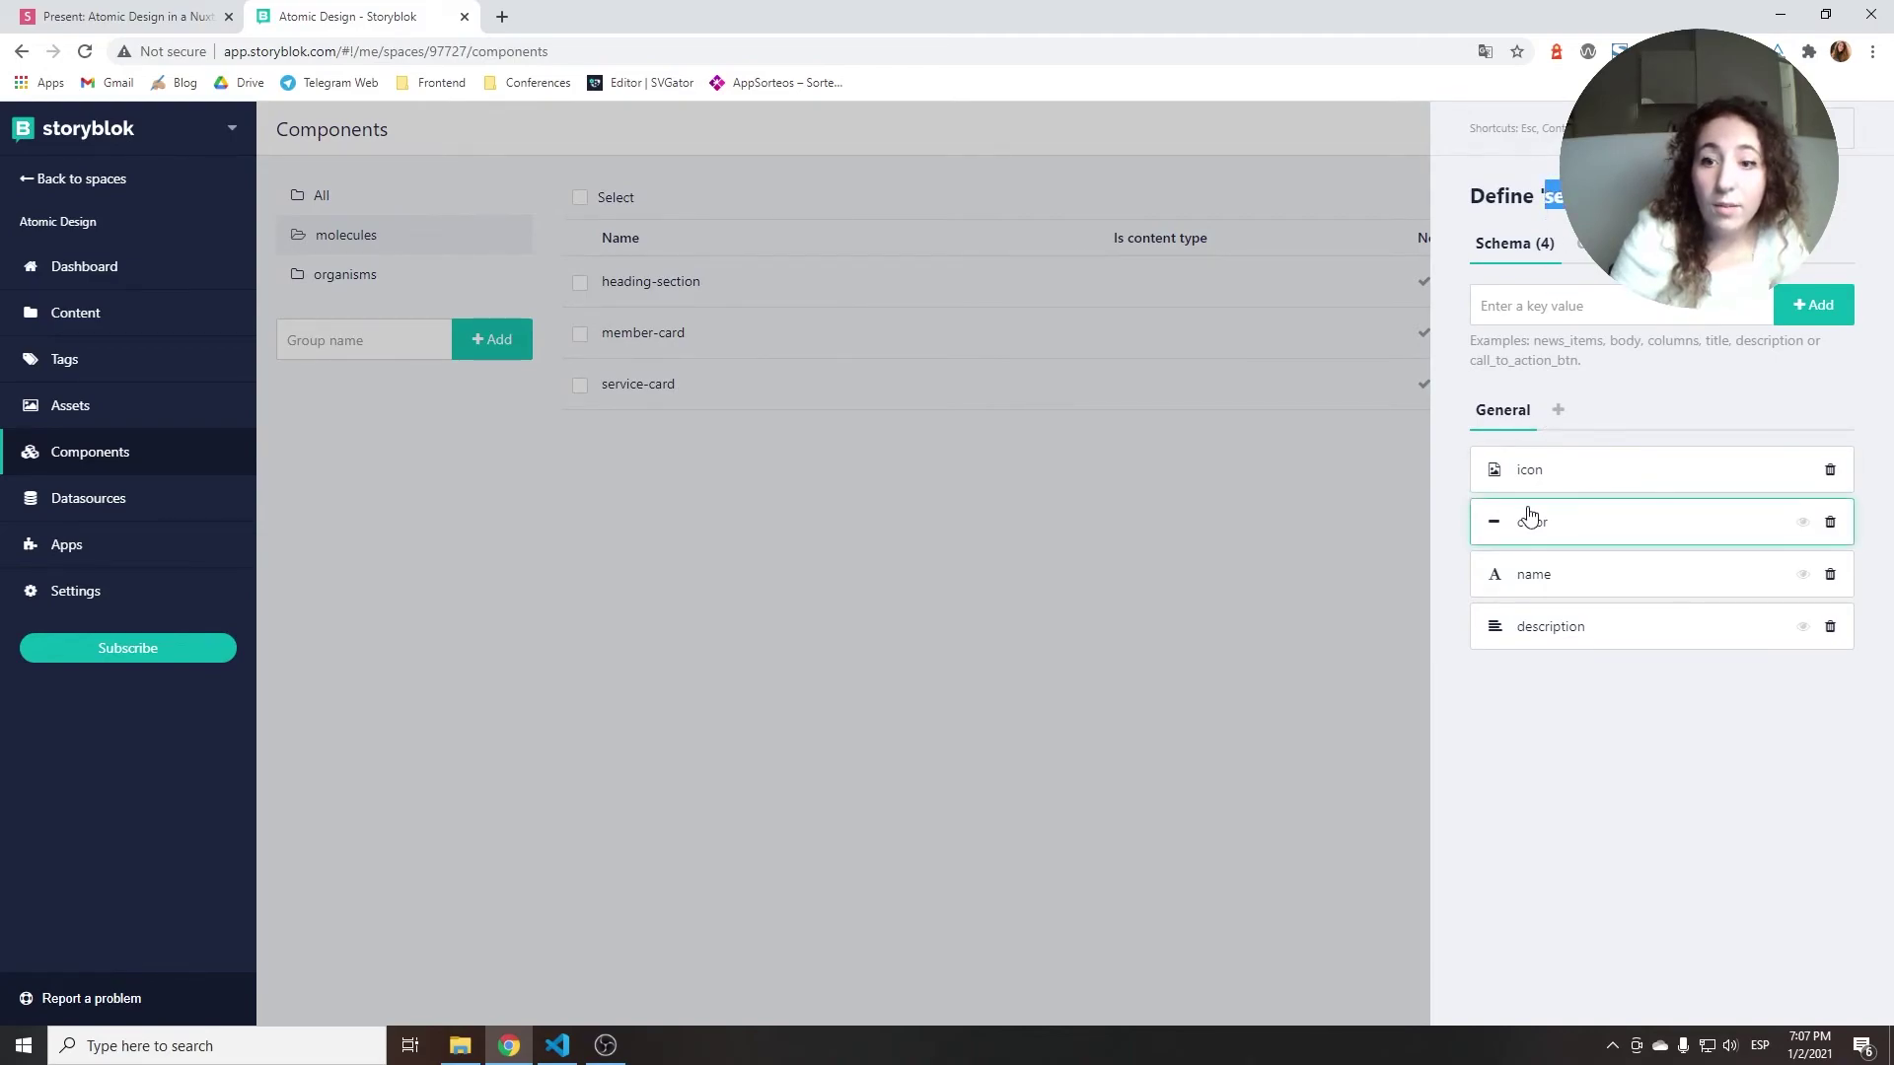
- Check service-card's icon, color, name and description fields, then show the organisms group
left_click(1518, 471)
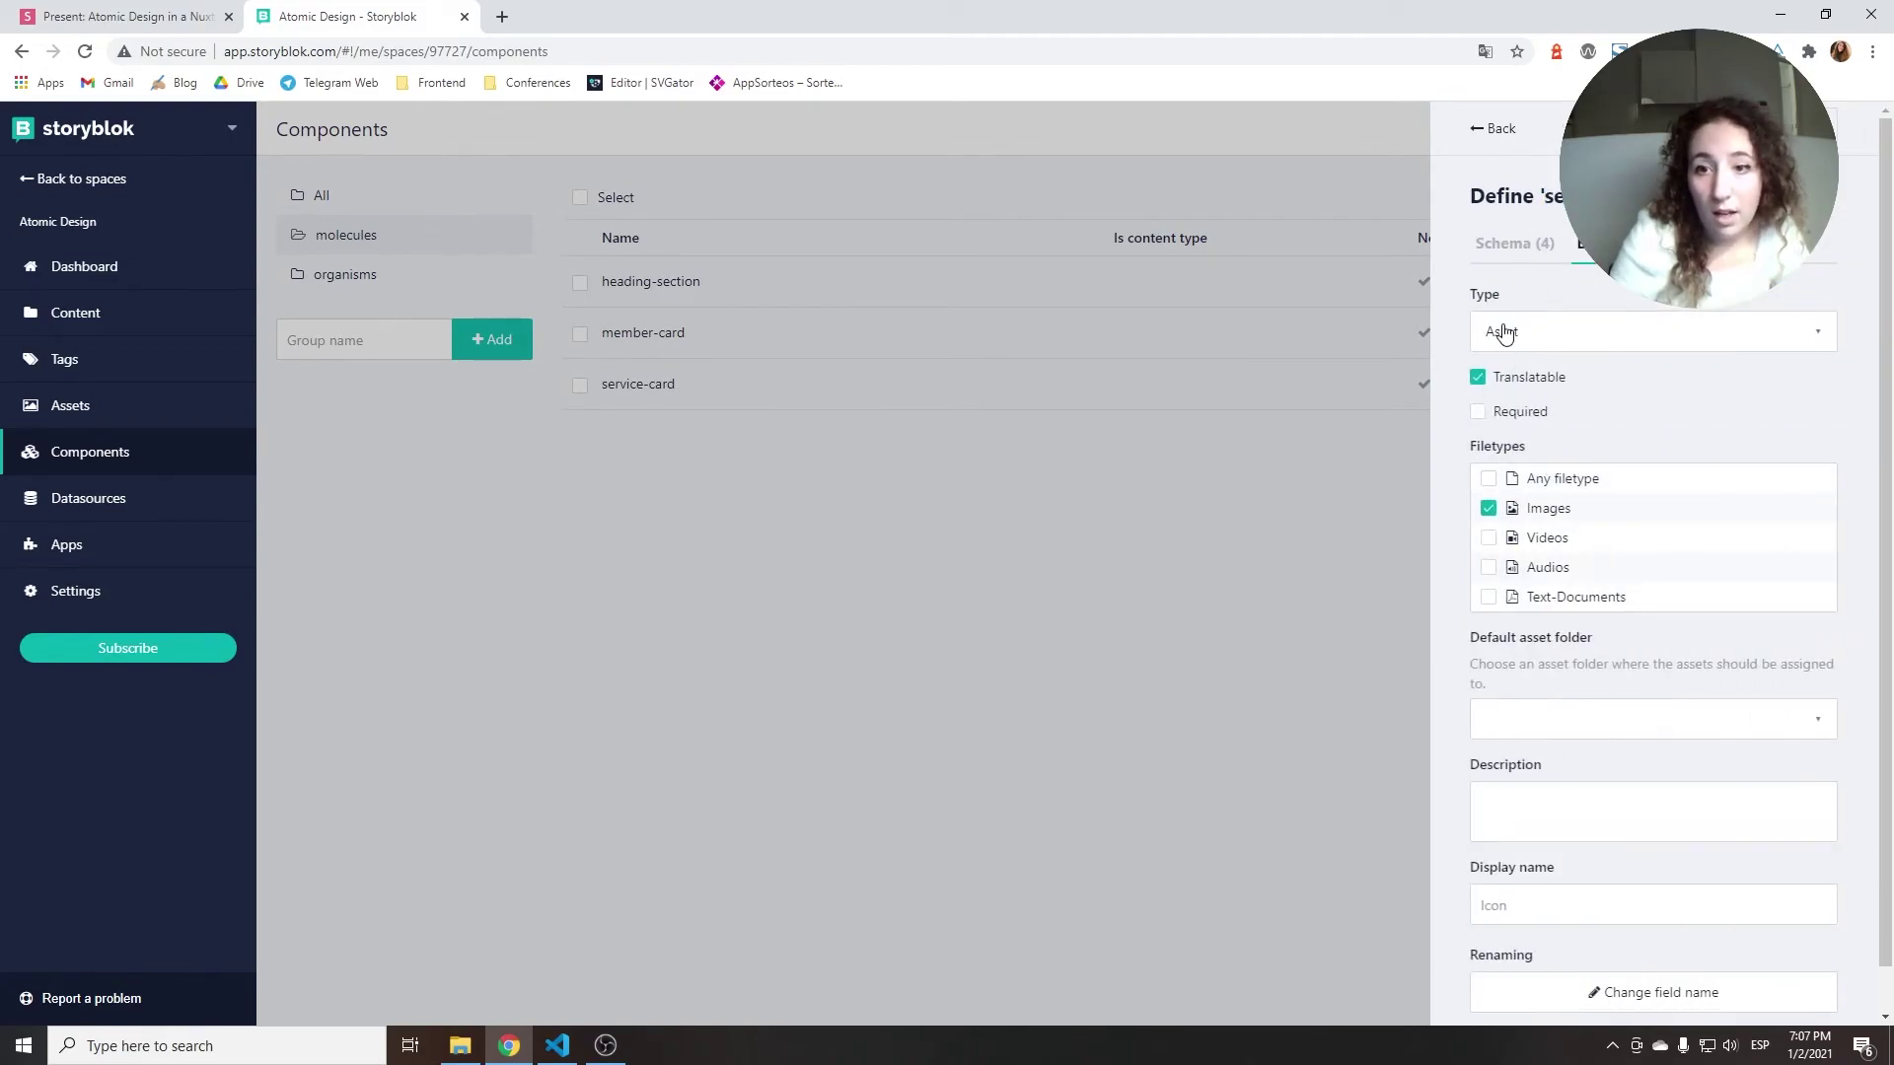
left_click(1509, 244)
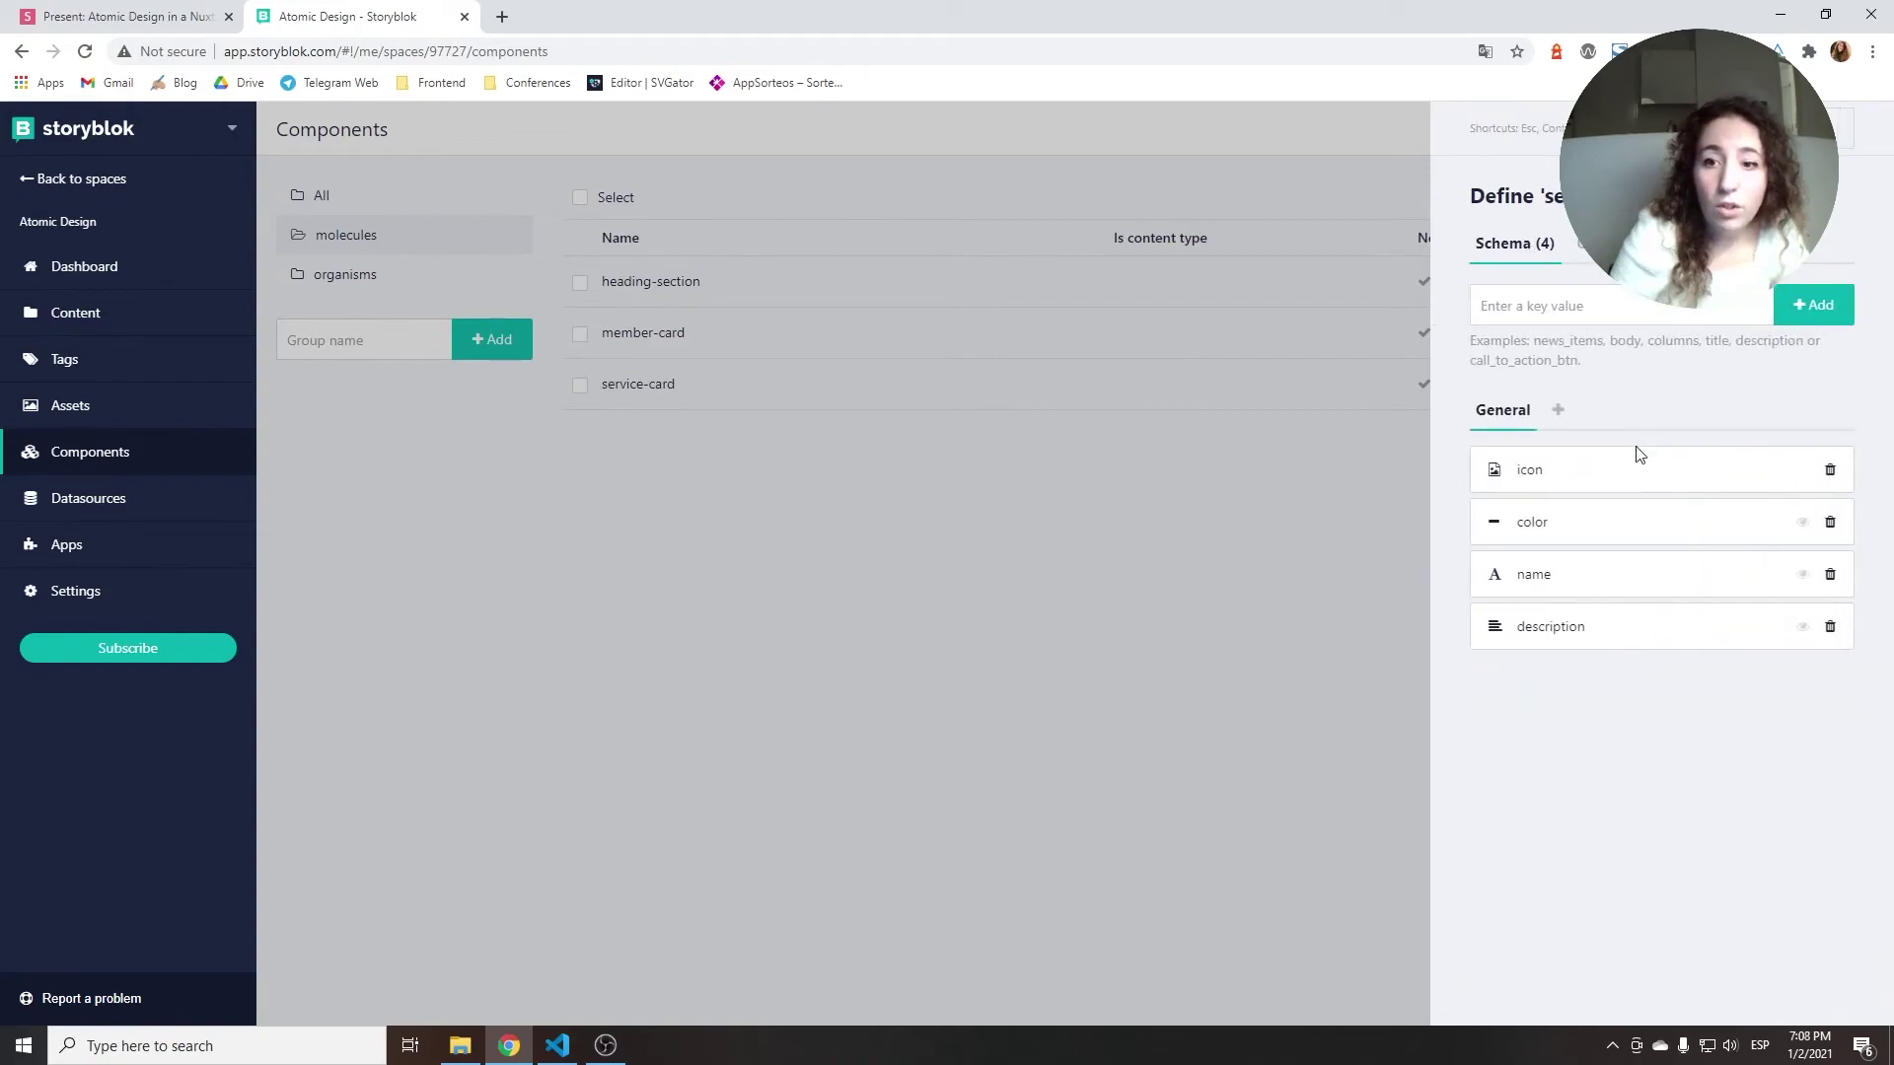
left_click(1549, 538)
left_click(1529, 253)
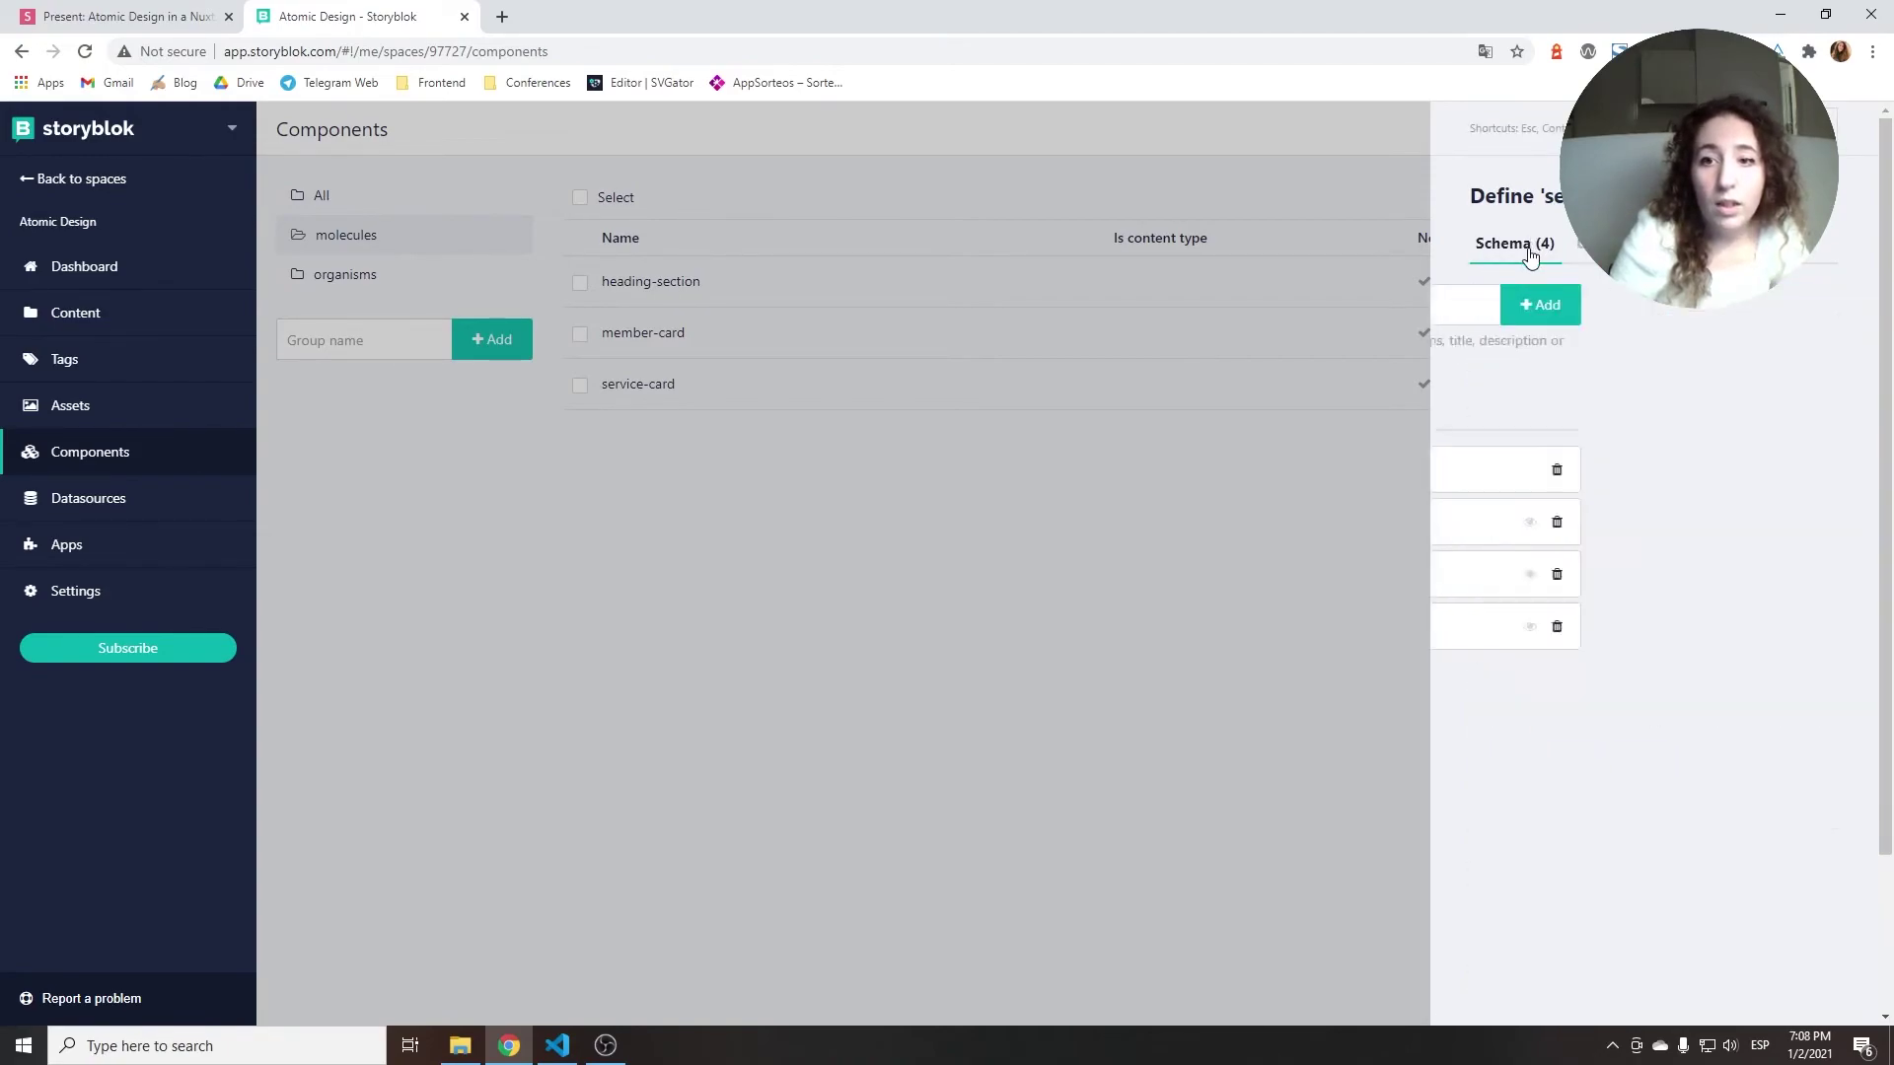
left_click(1538, 575)
left_click(1509, 246)
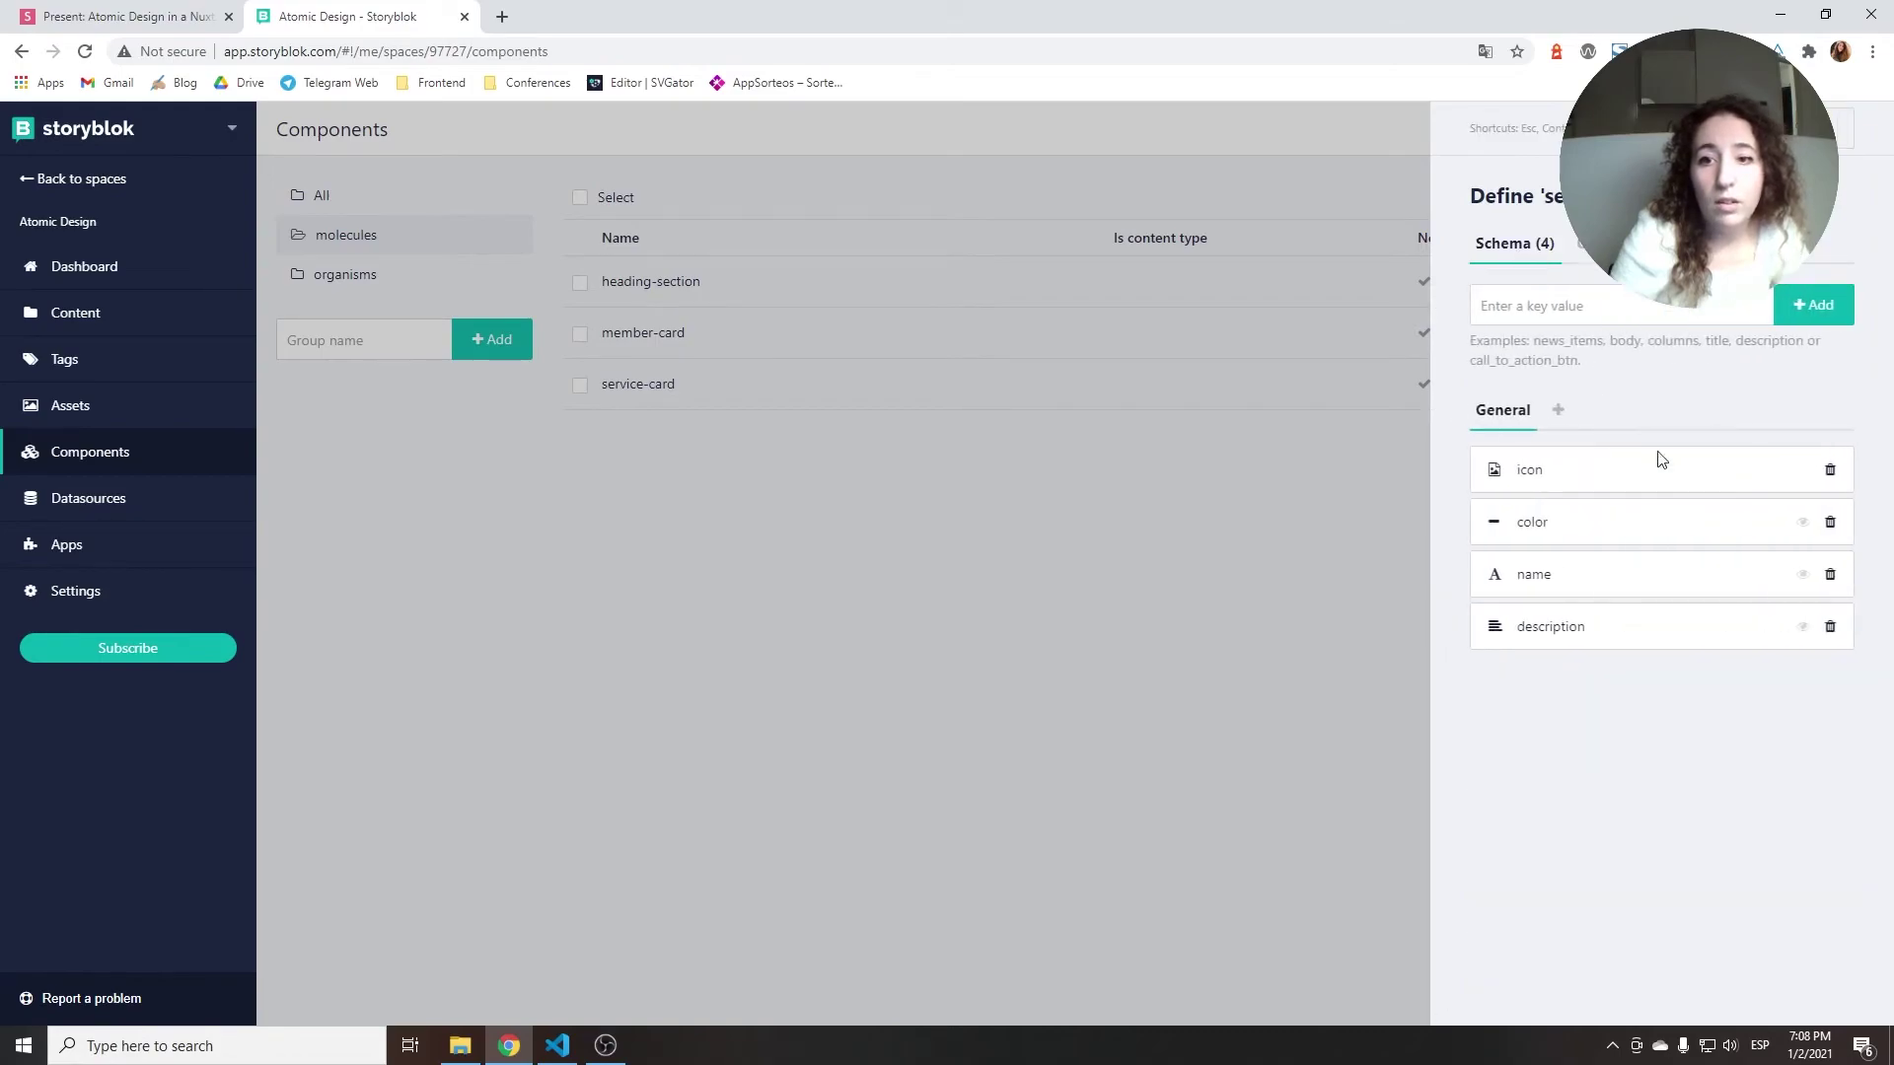
left_click(1550, 632)
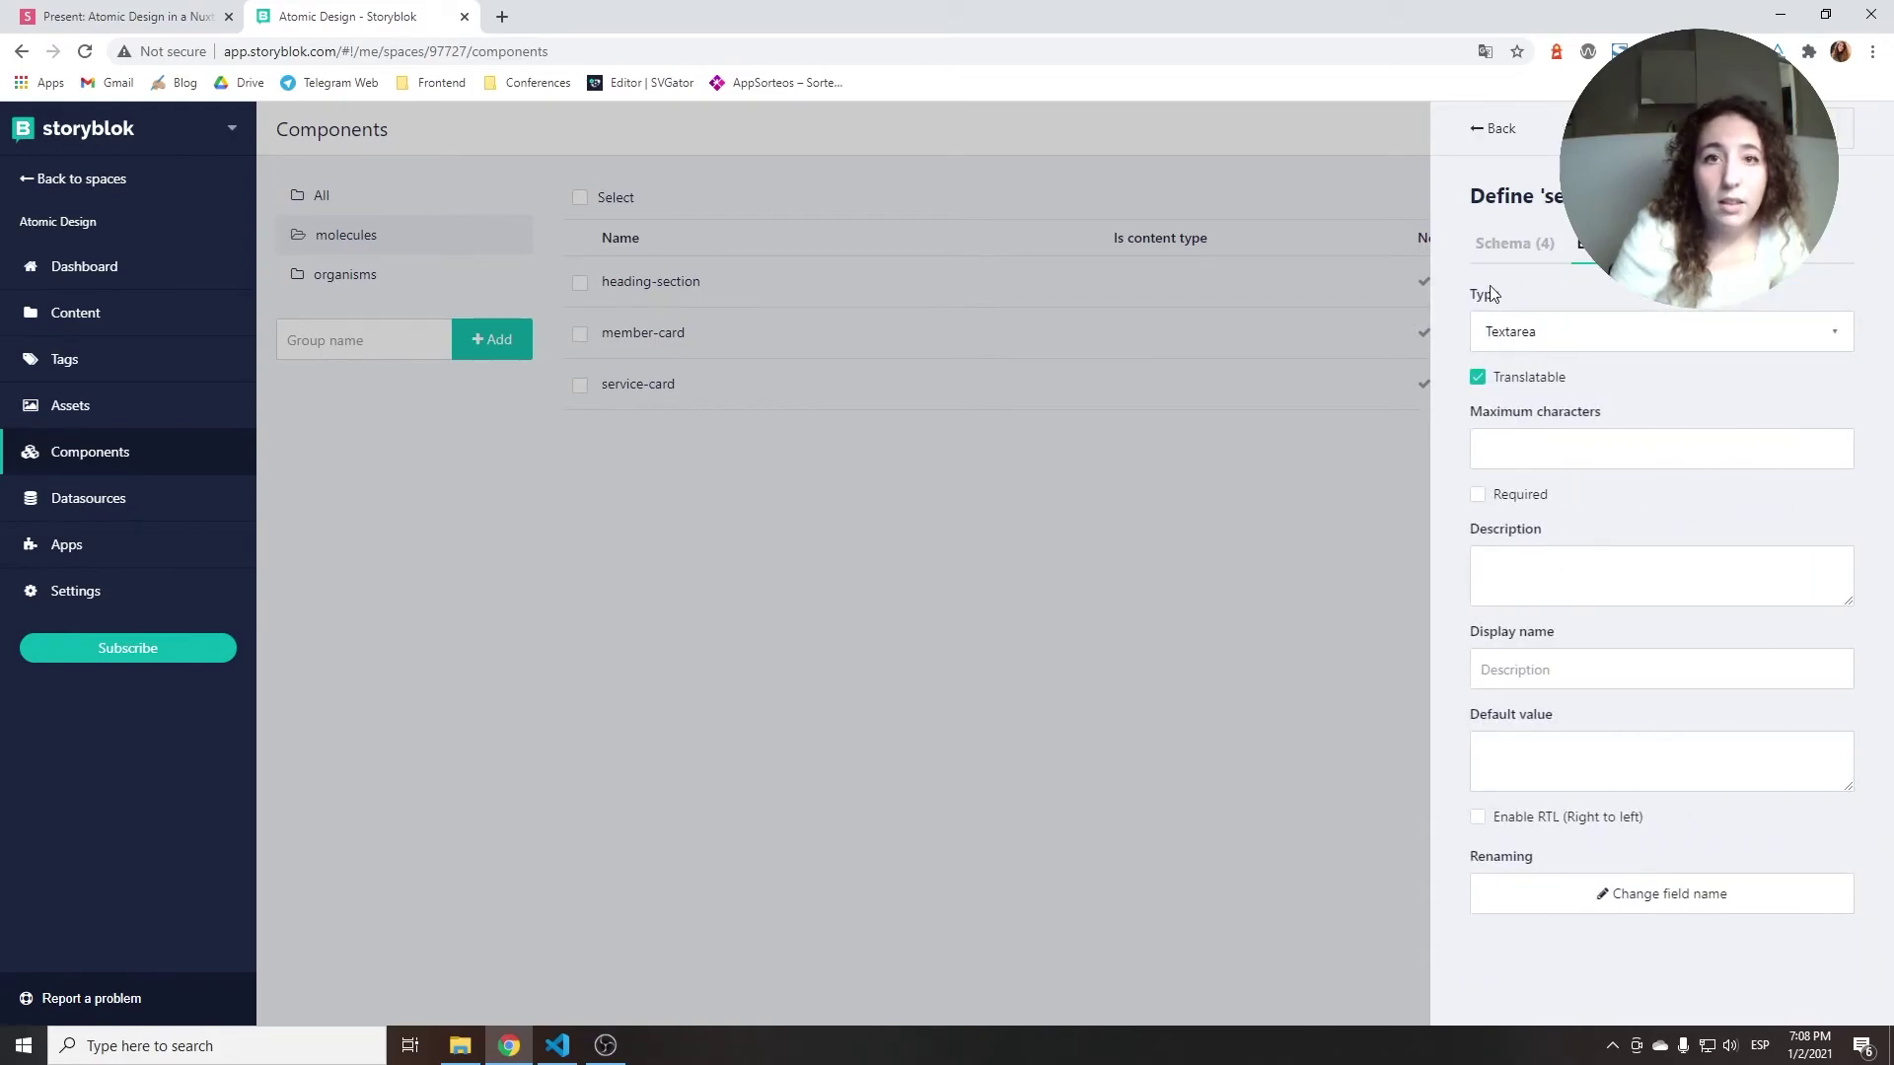
left_click(1510, 268)
left_click(856, 564)
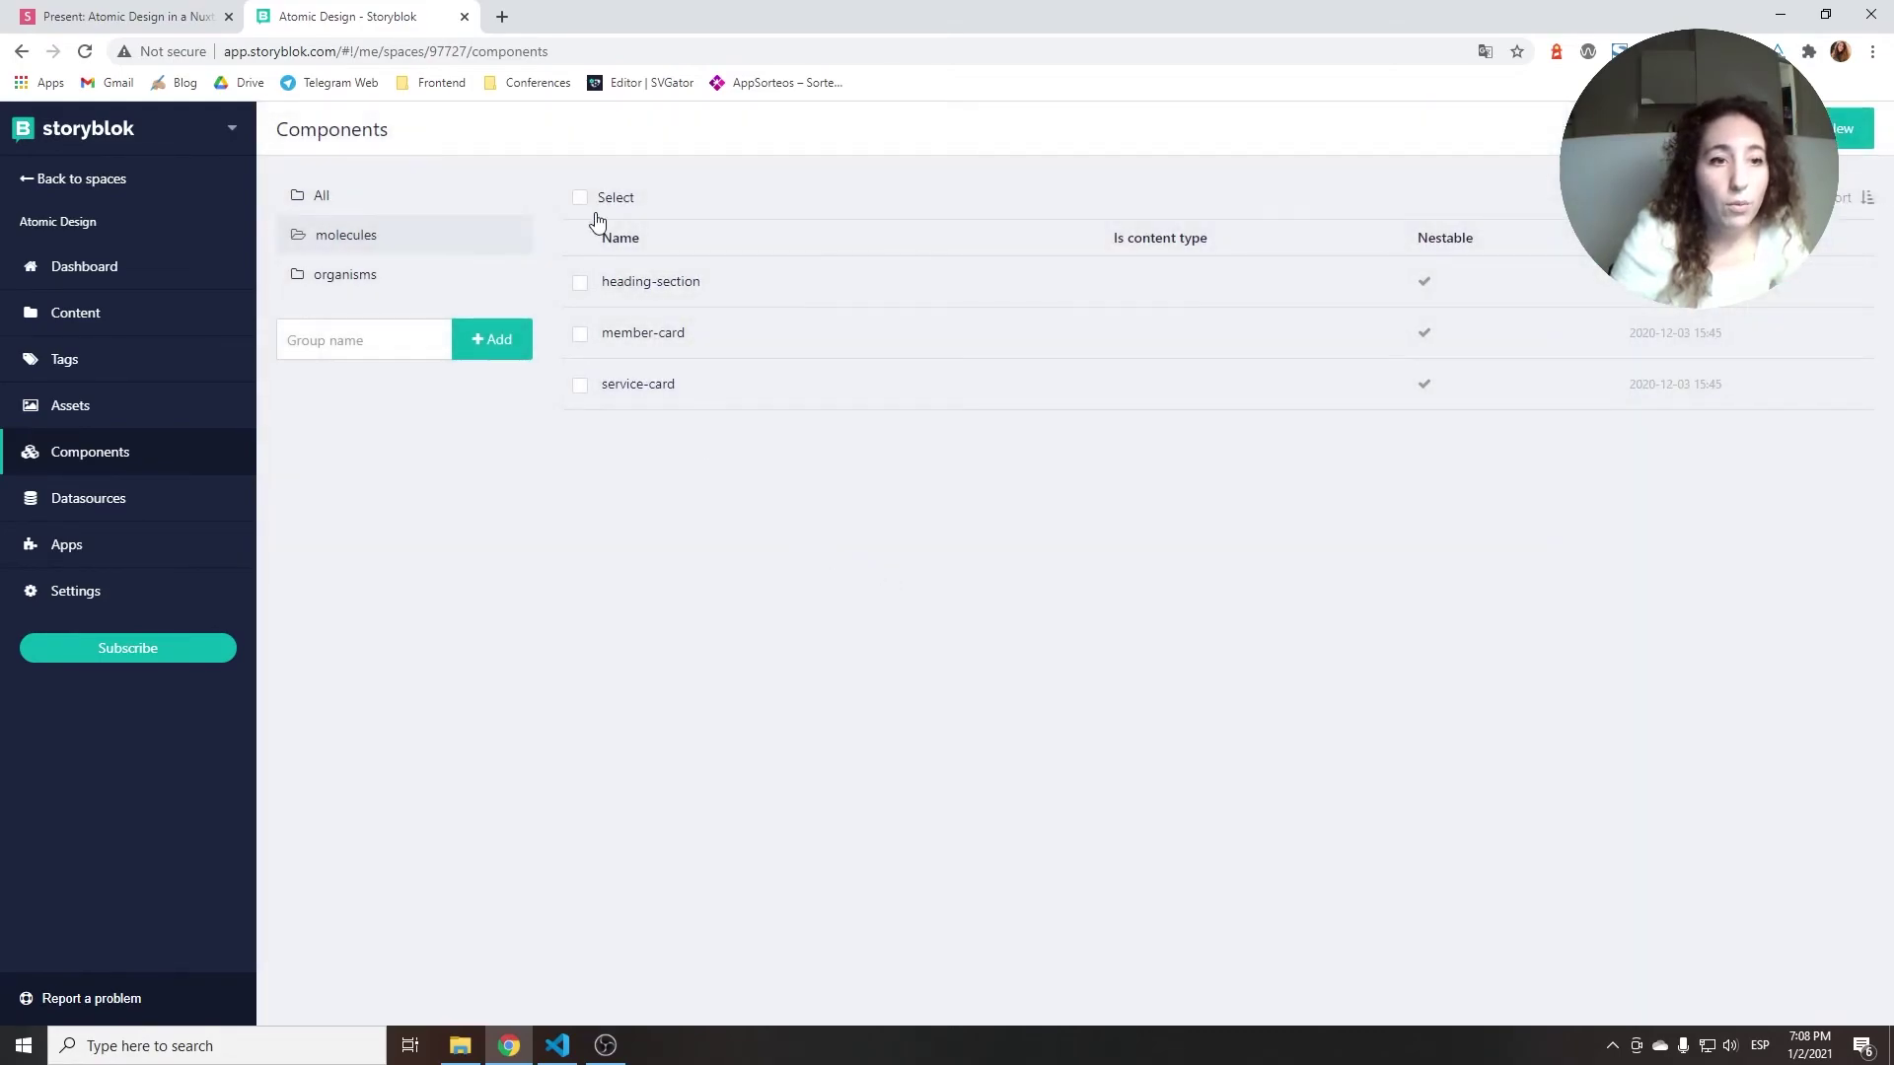
left_click(345, 281)
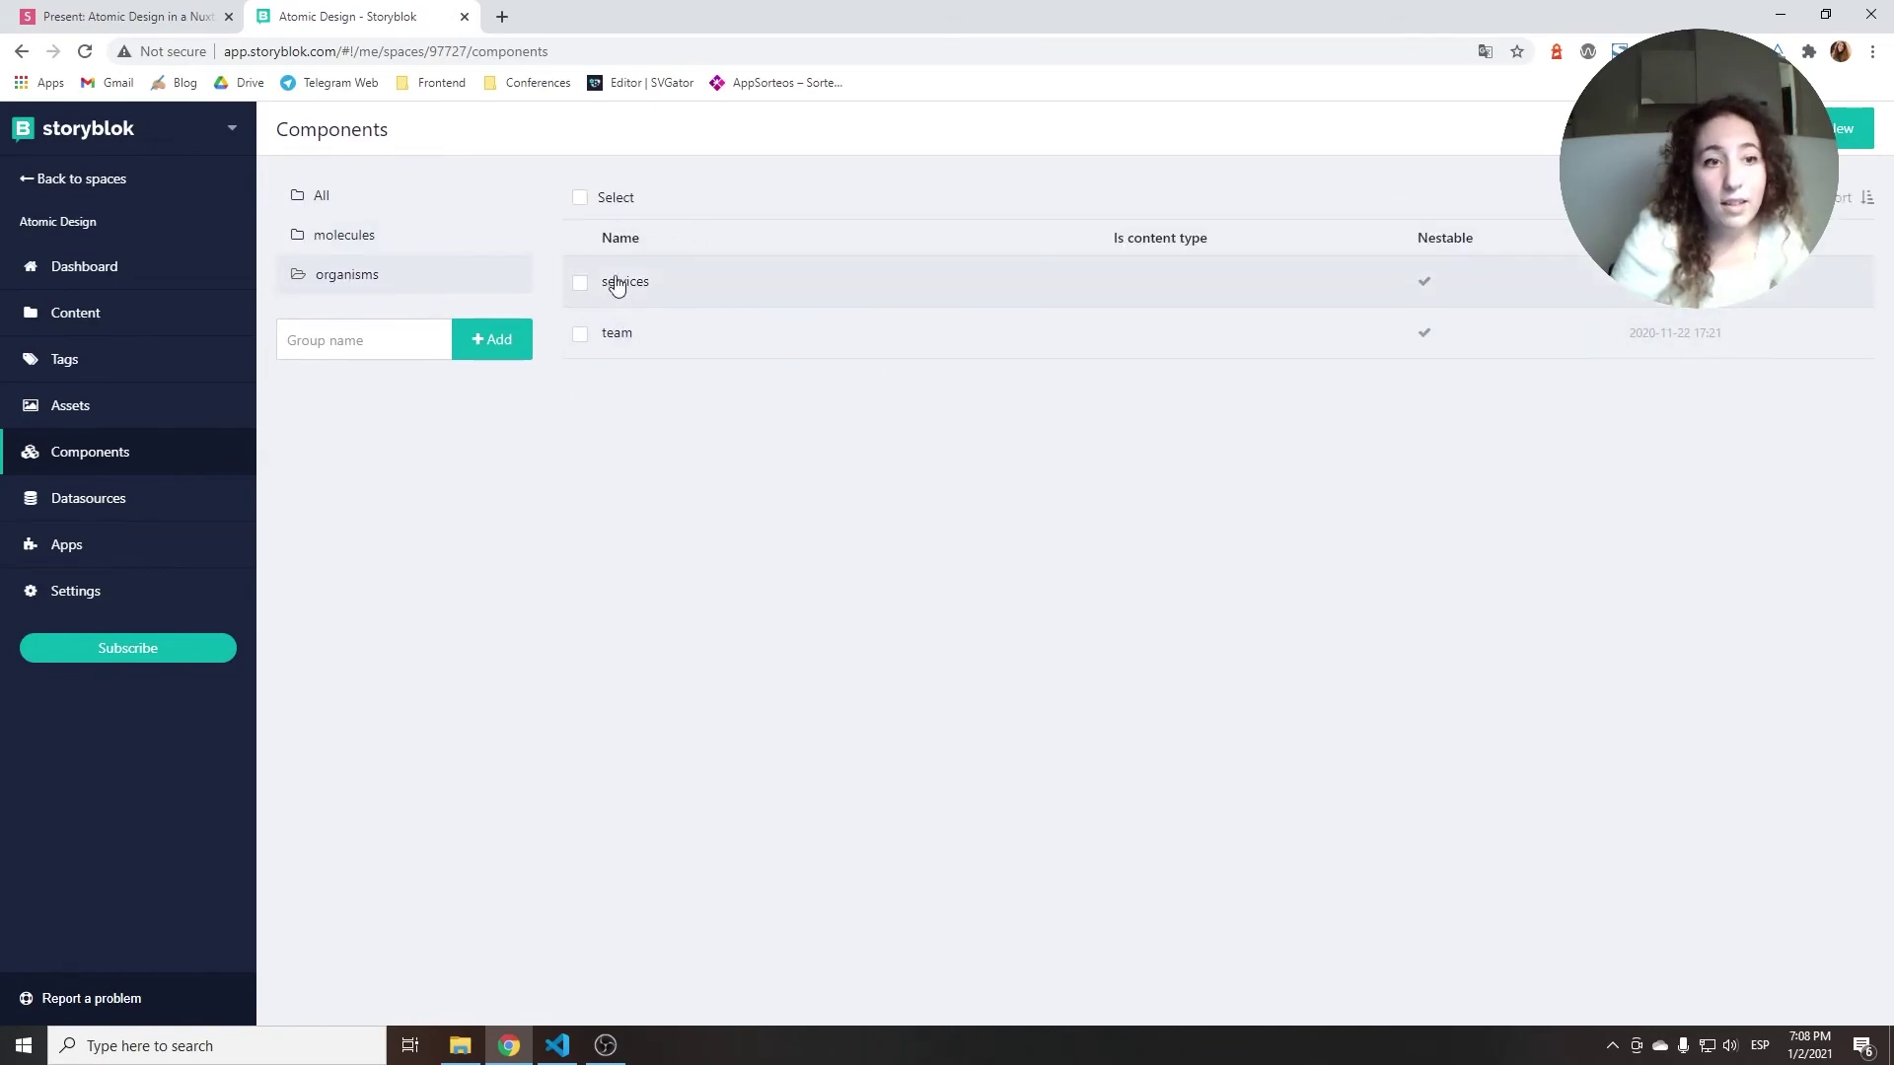
- Show the services heading field restricted to heading-section with a maximum of 1
left_click(652, 286)
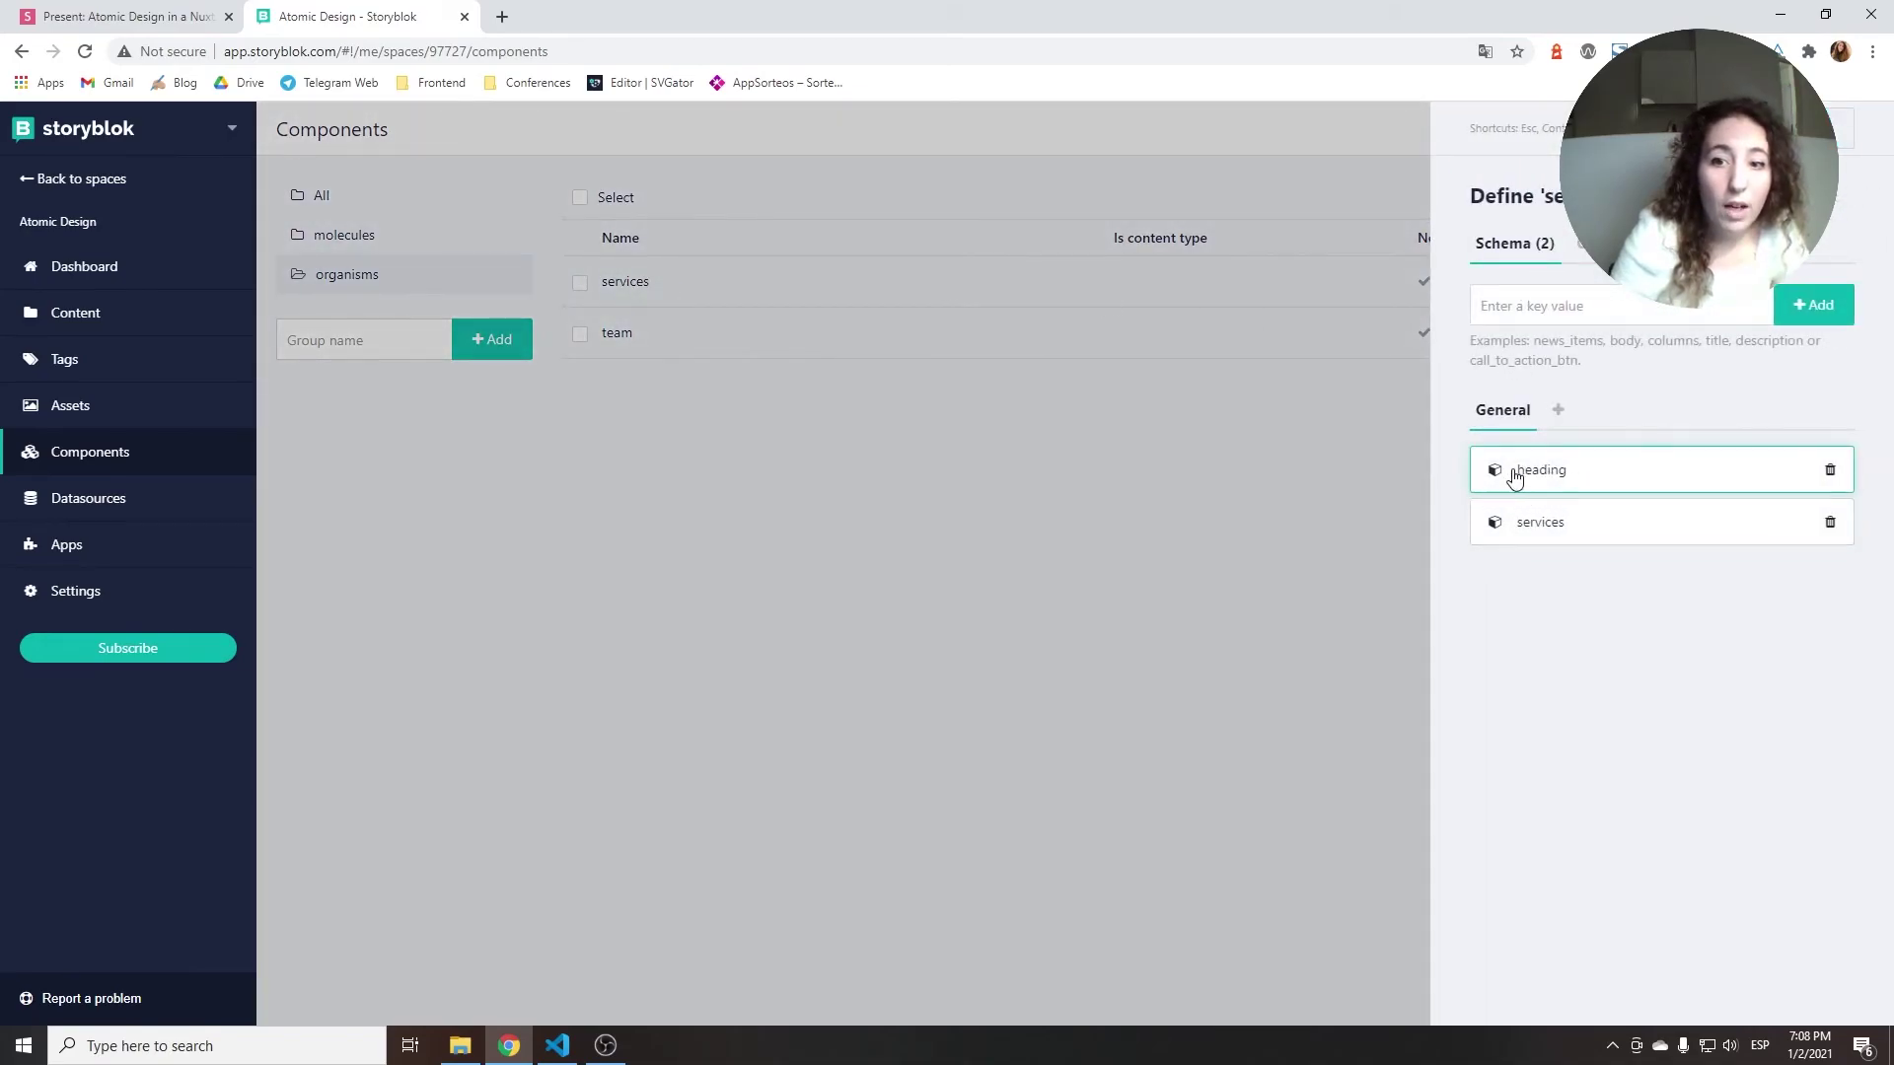
left_click(1562, 481)
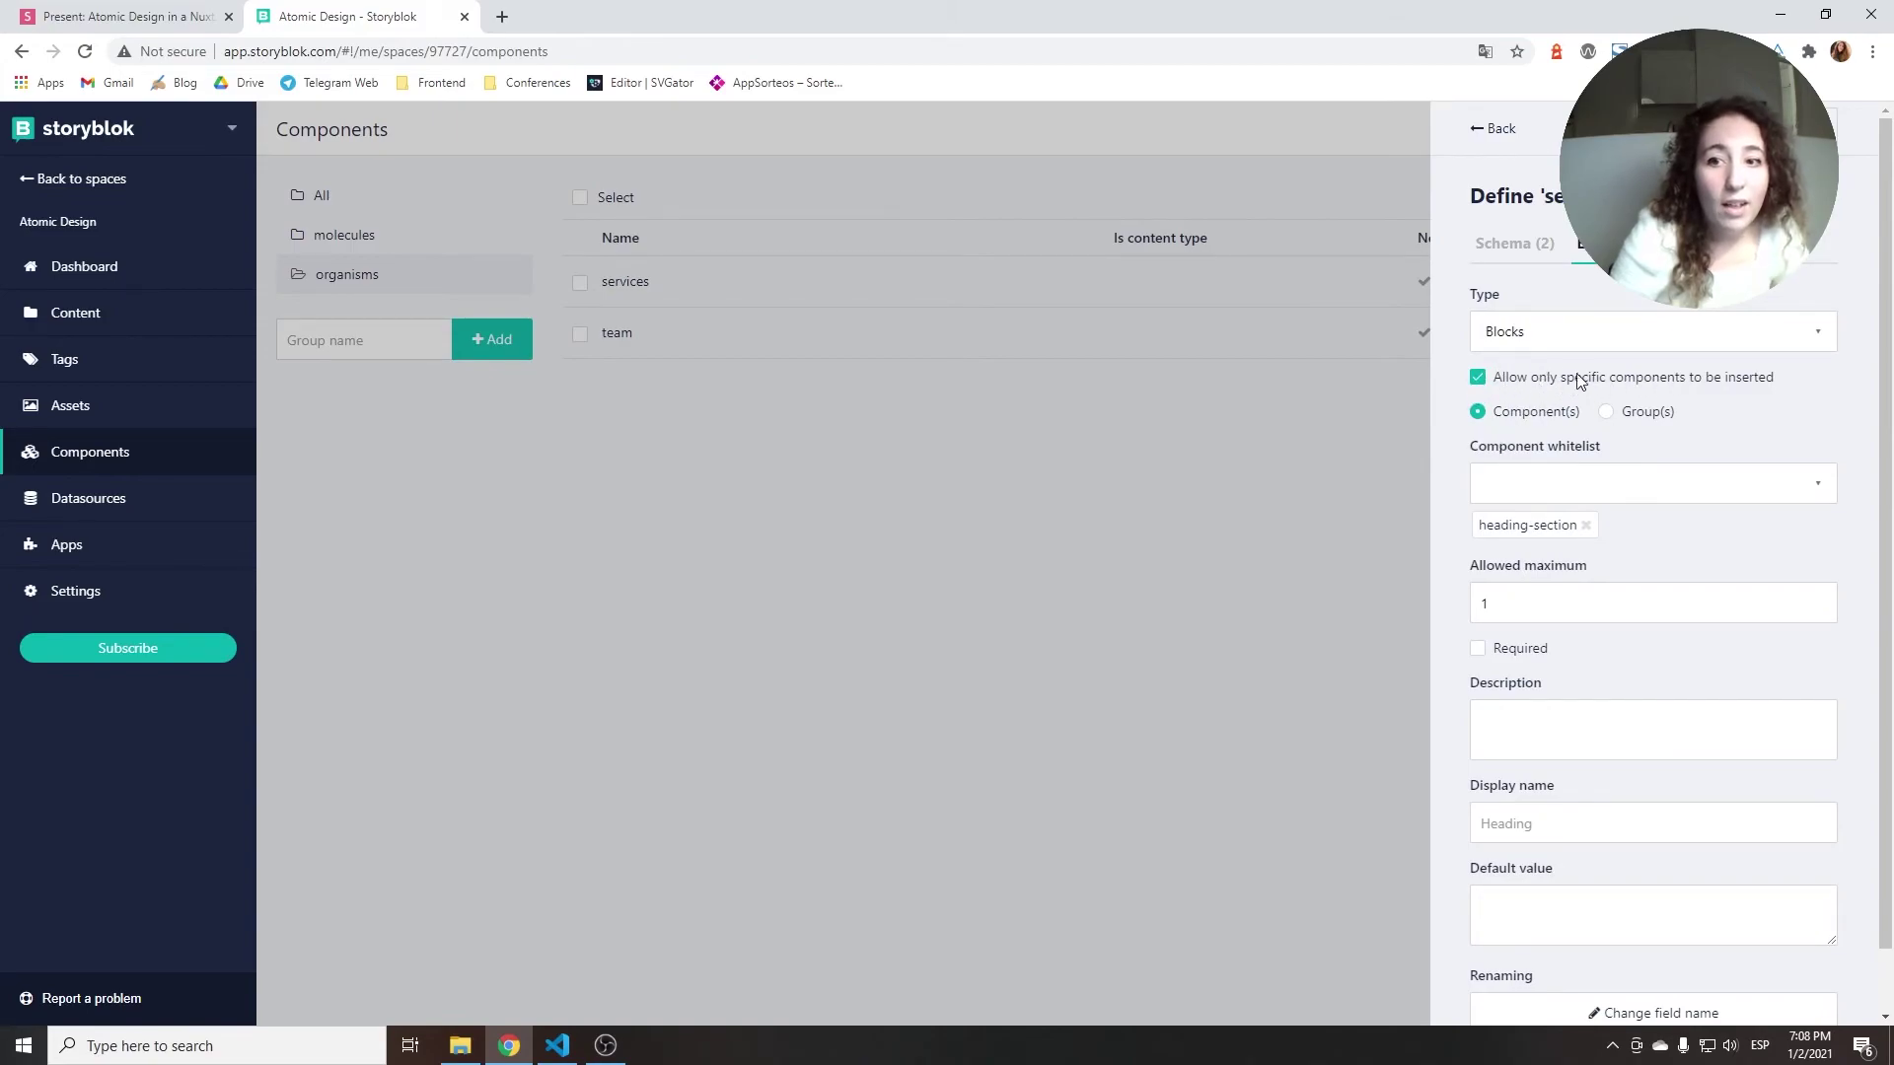
left_click_drag(1548, 376, 1756, 396)
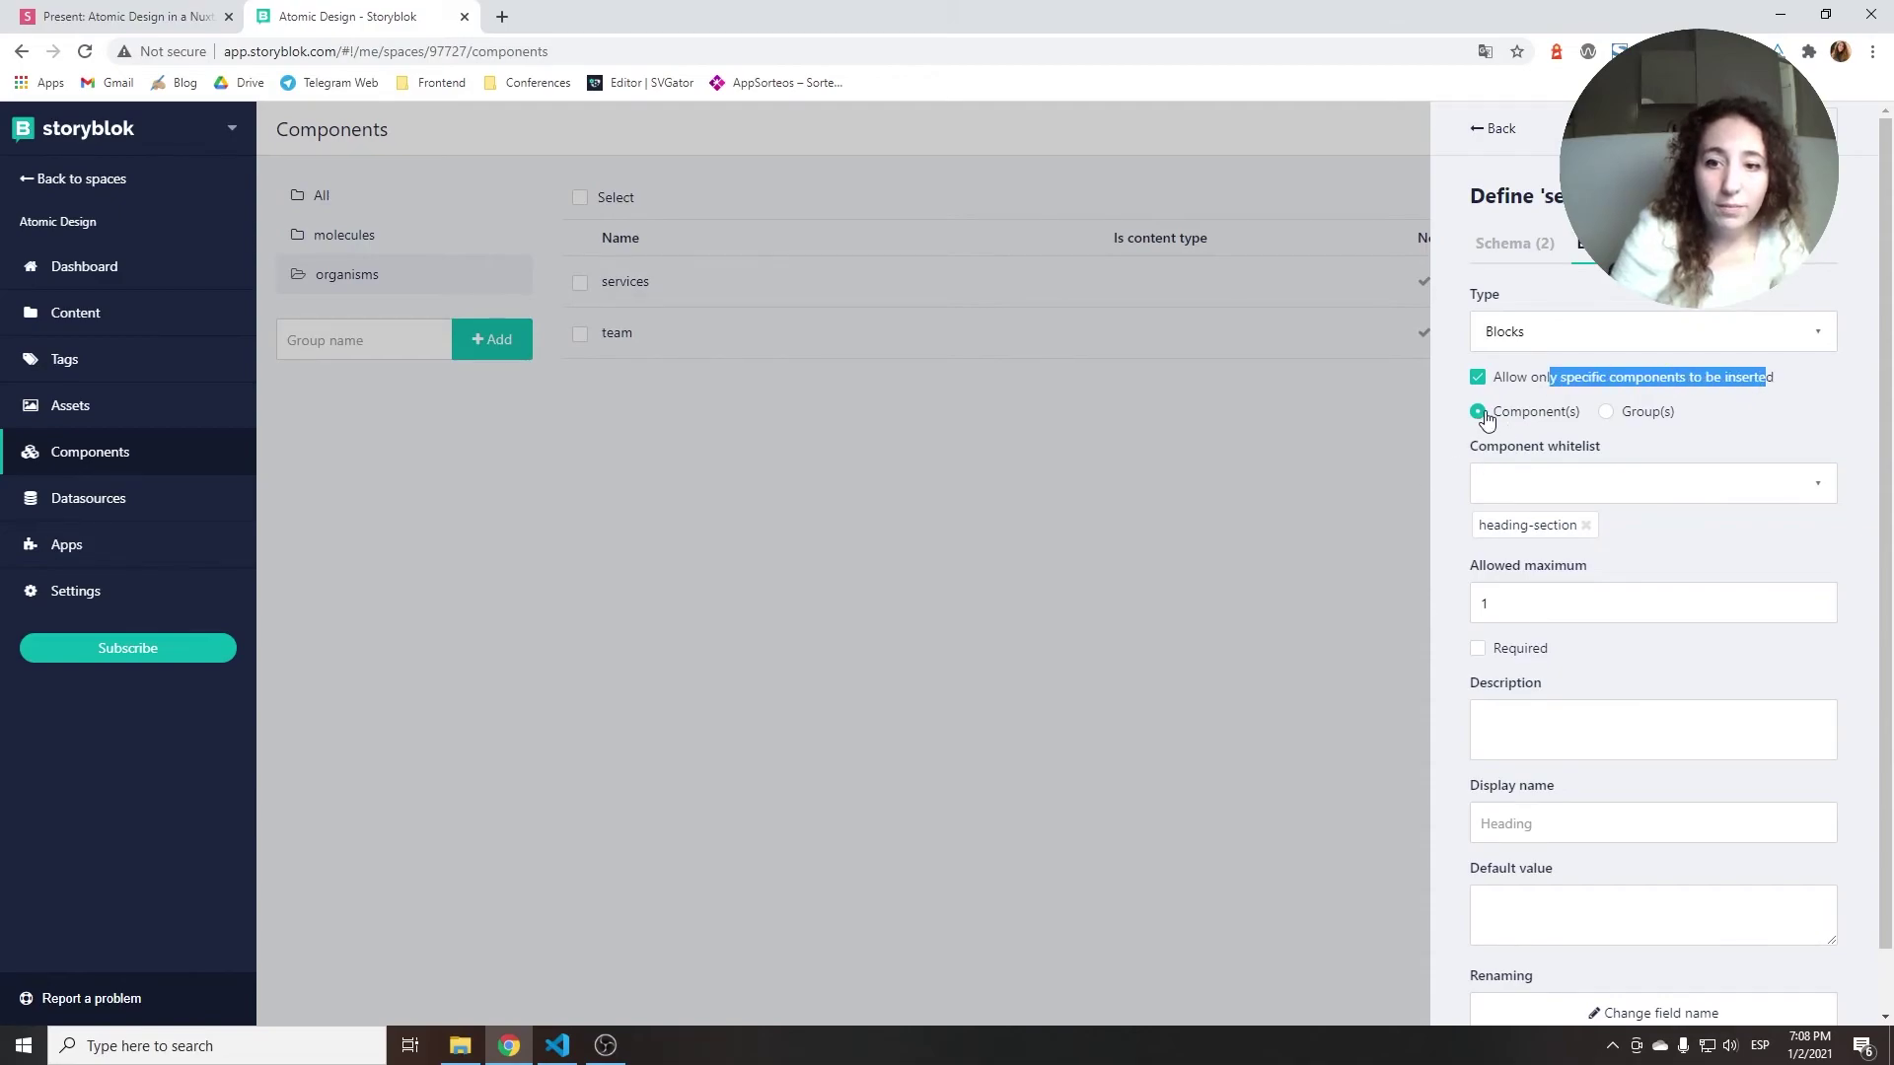
left_click_drag(1448, 519, 1516, 519)
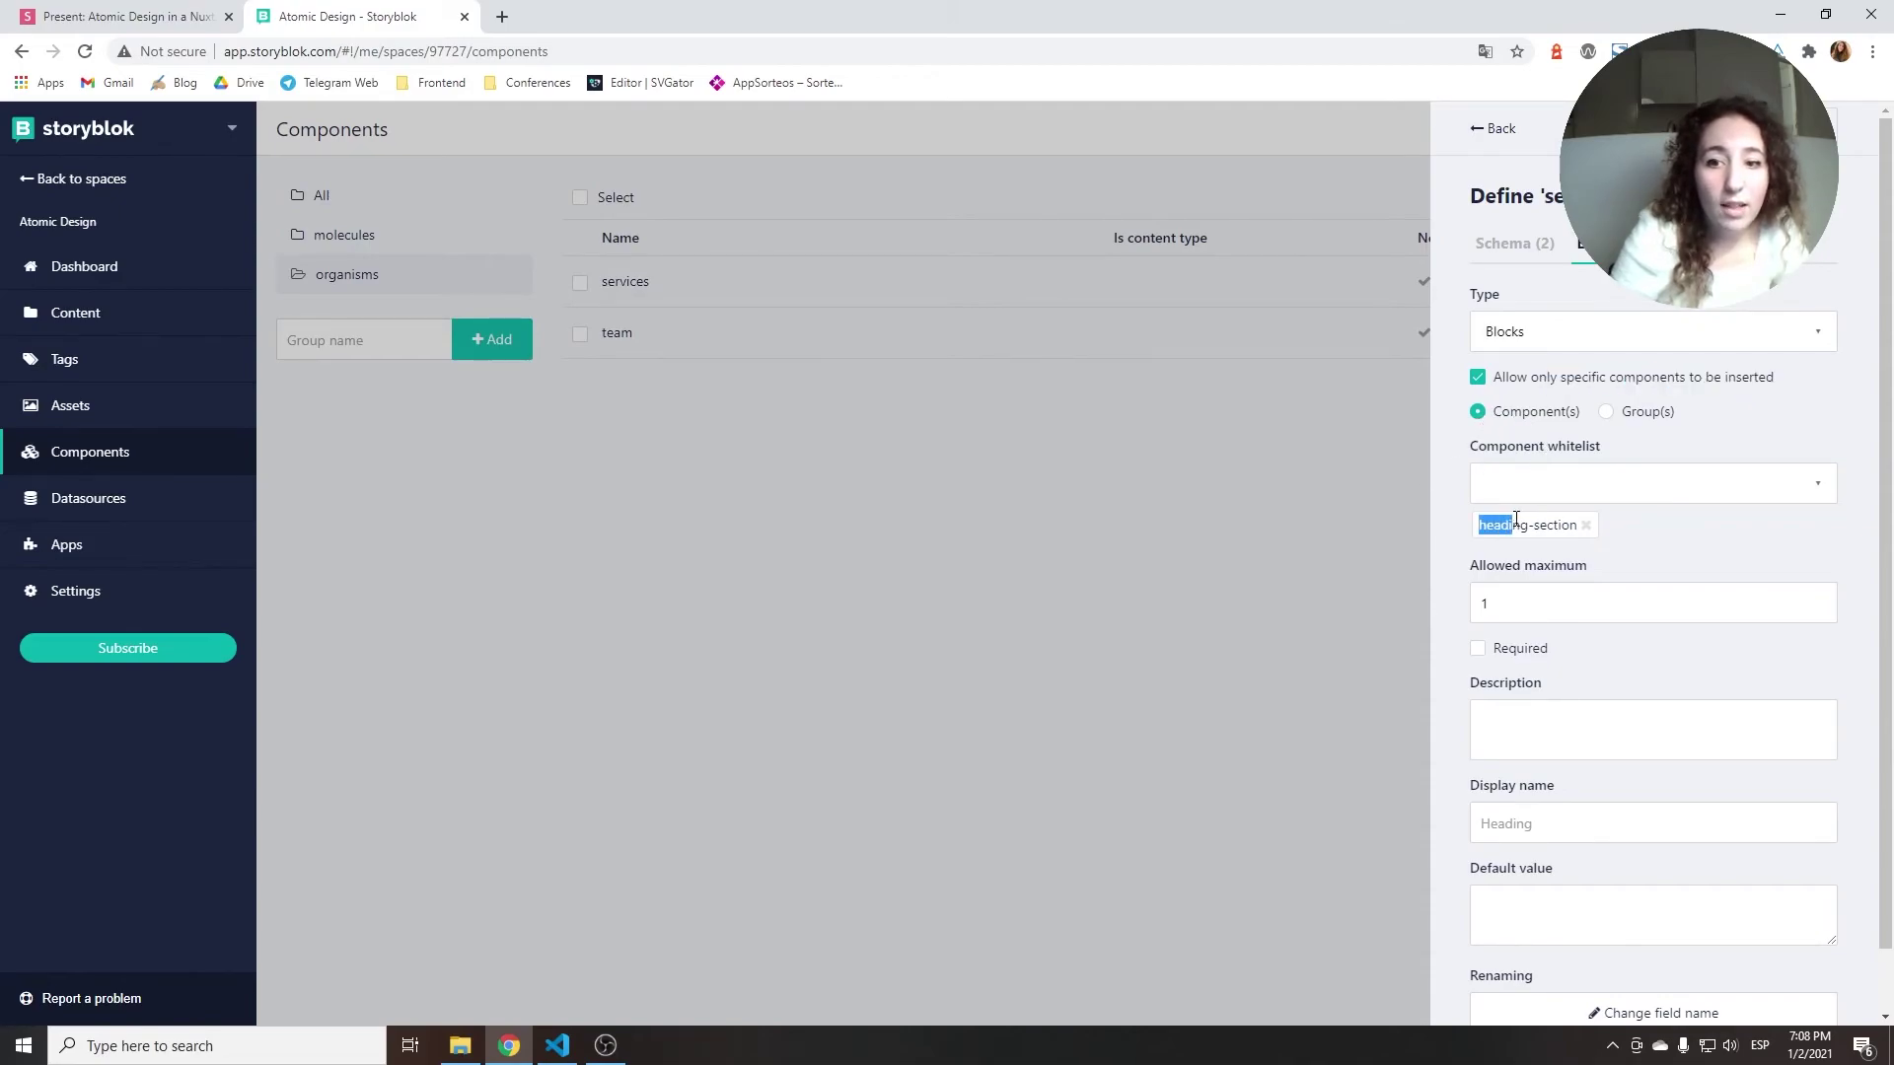
double_click(1492, 599)
left_click(1673, 548)
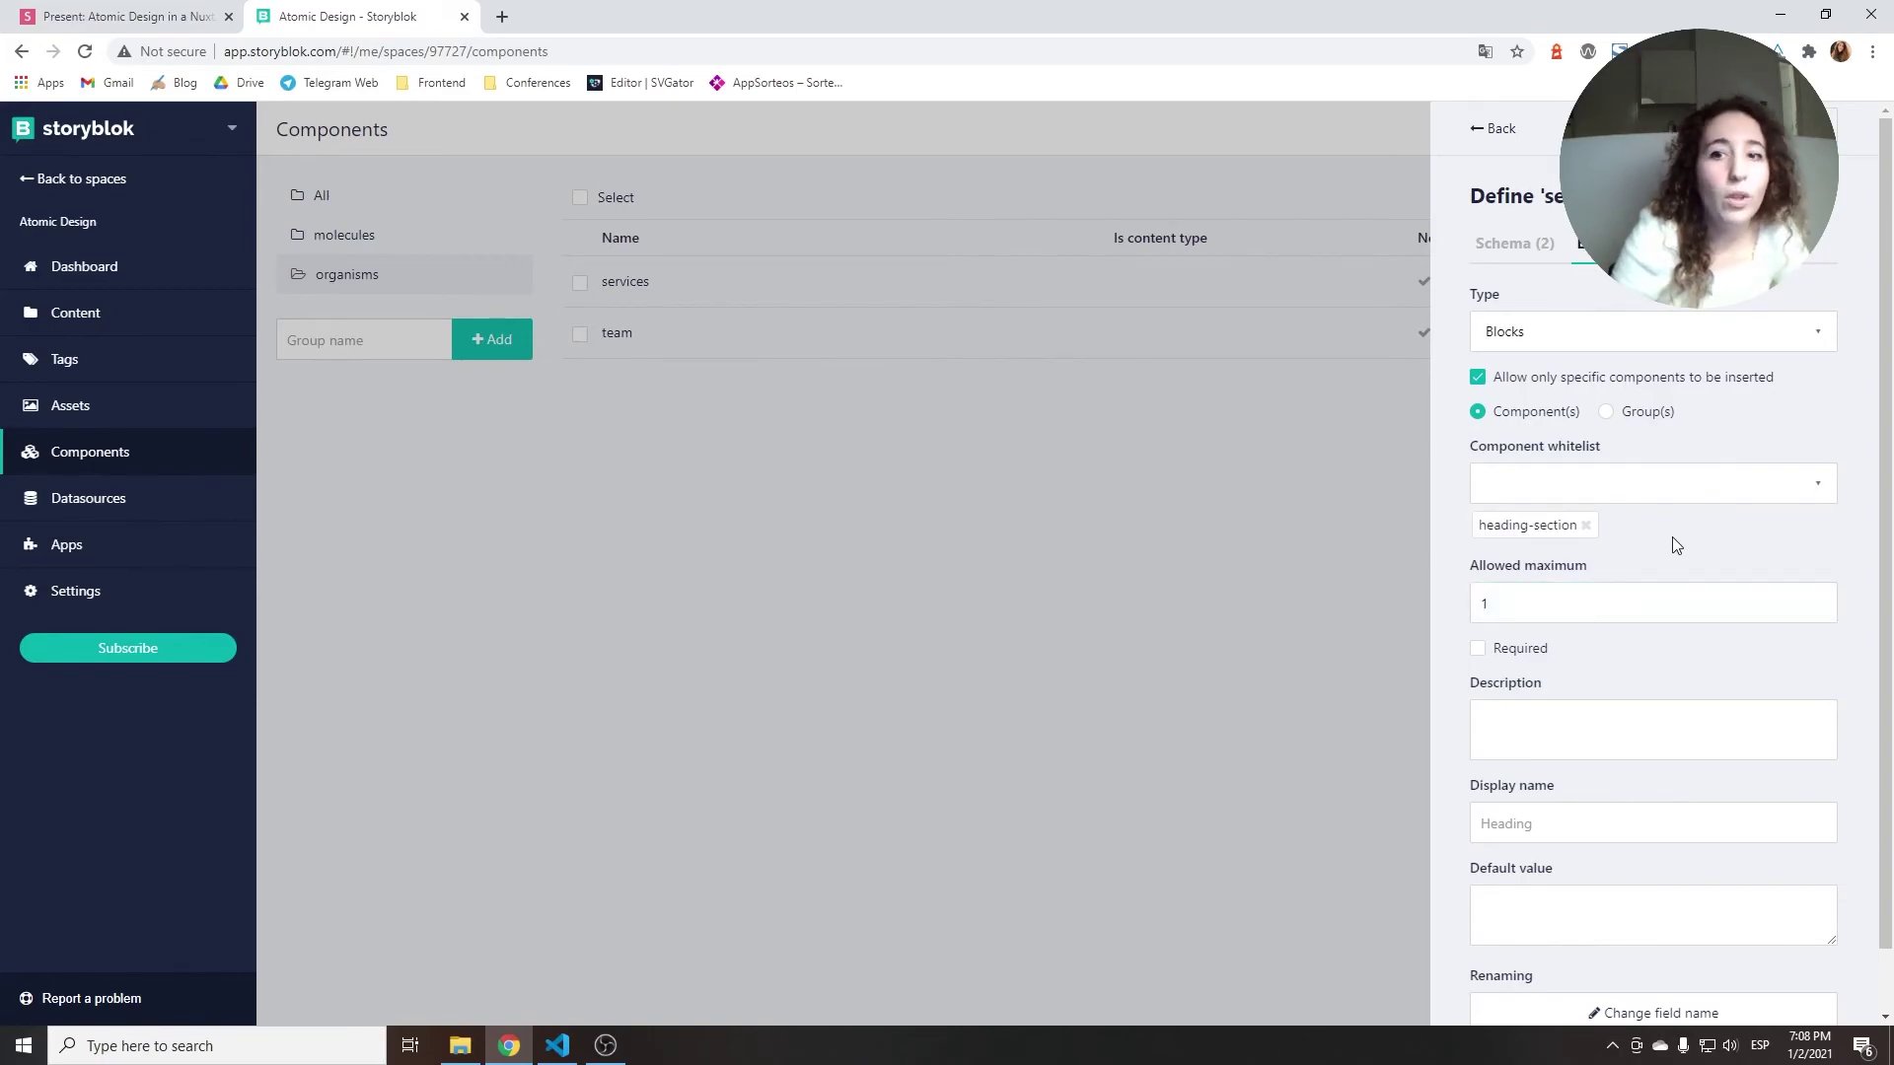
left_click(1211, 483)
left_click(656, 290)
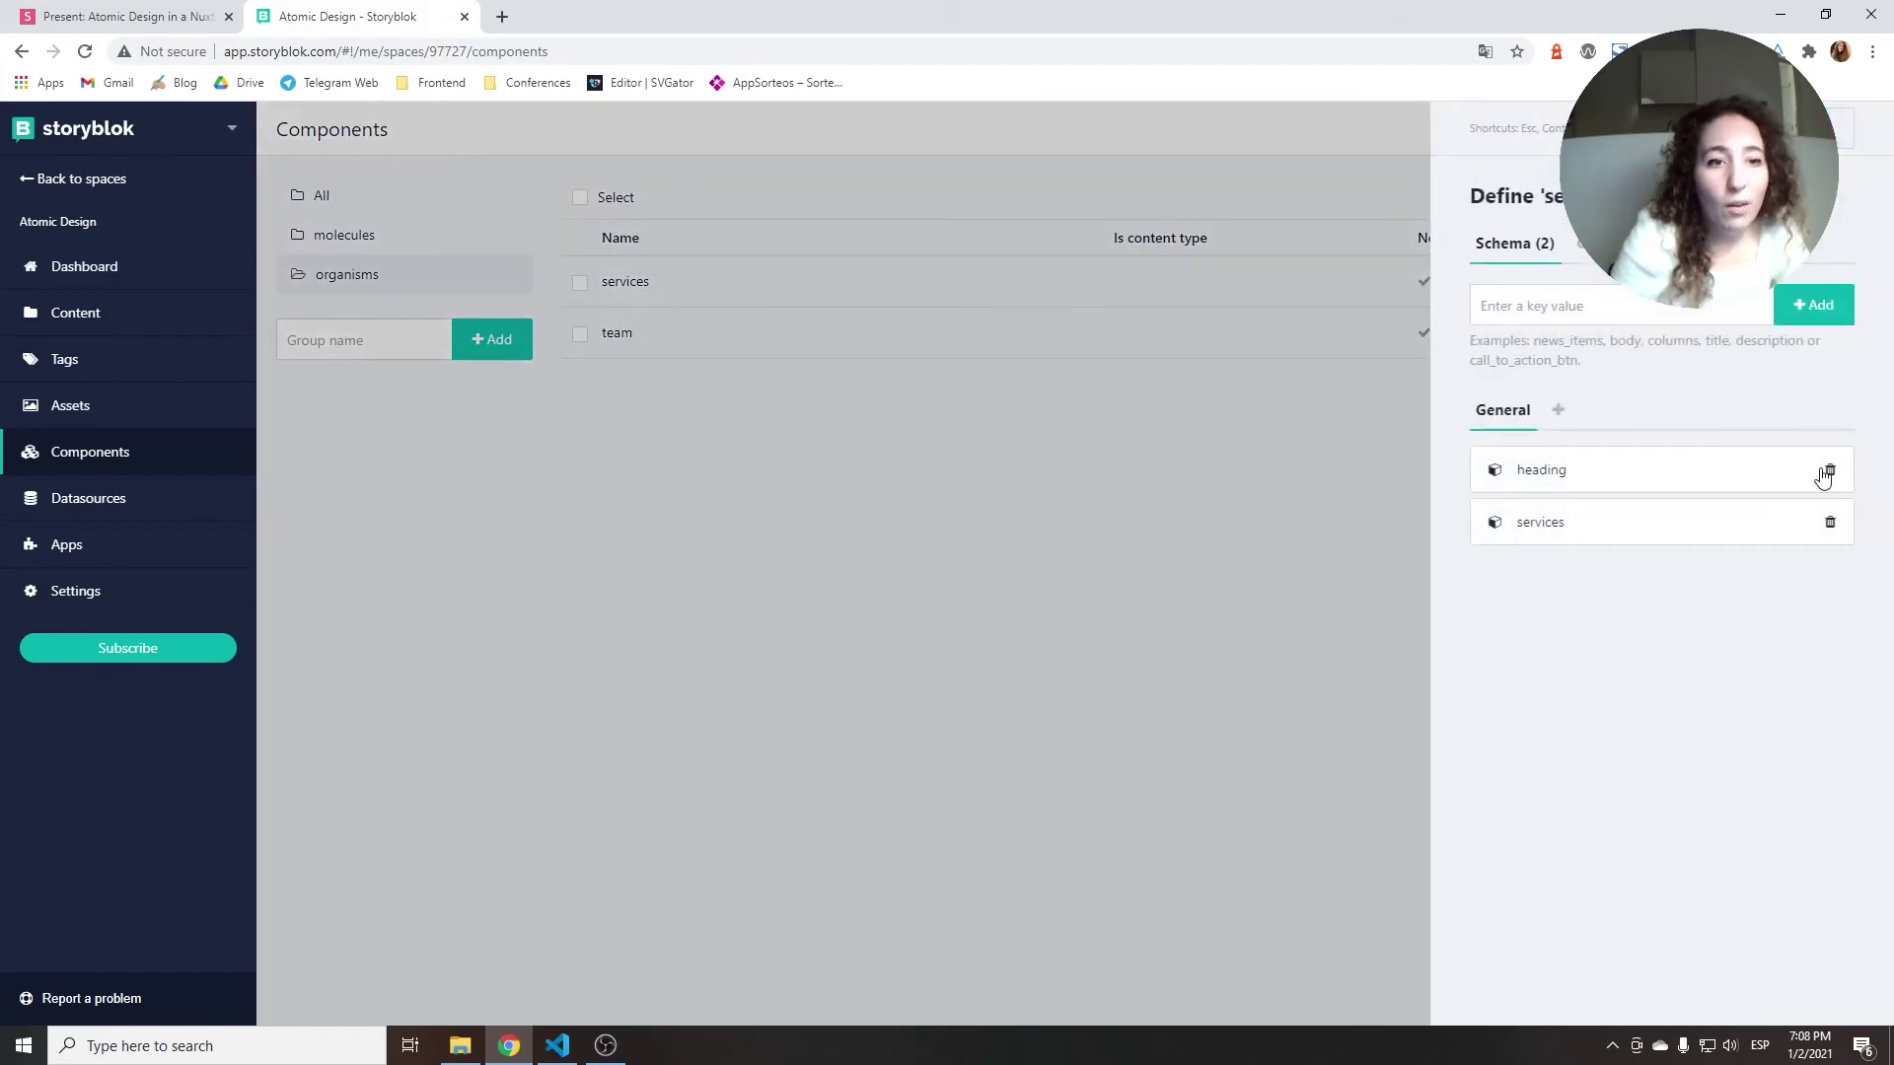
- Show the services field whitelisting only service-card, then open the team organism's schema
left_click(1549, 524)
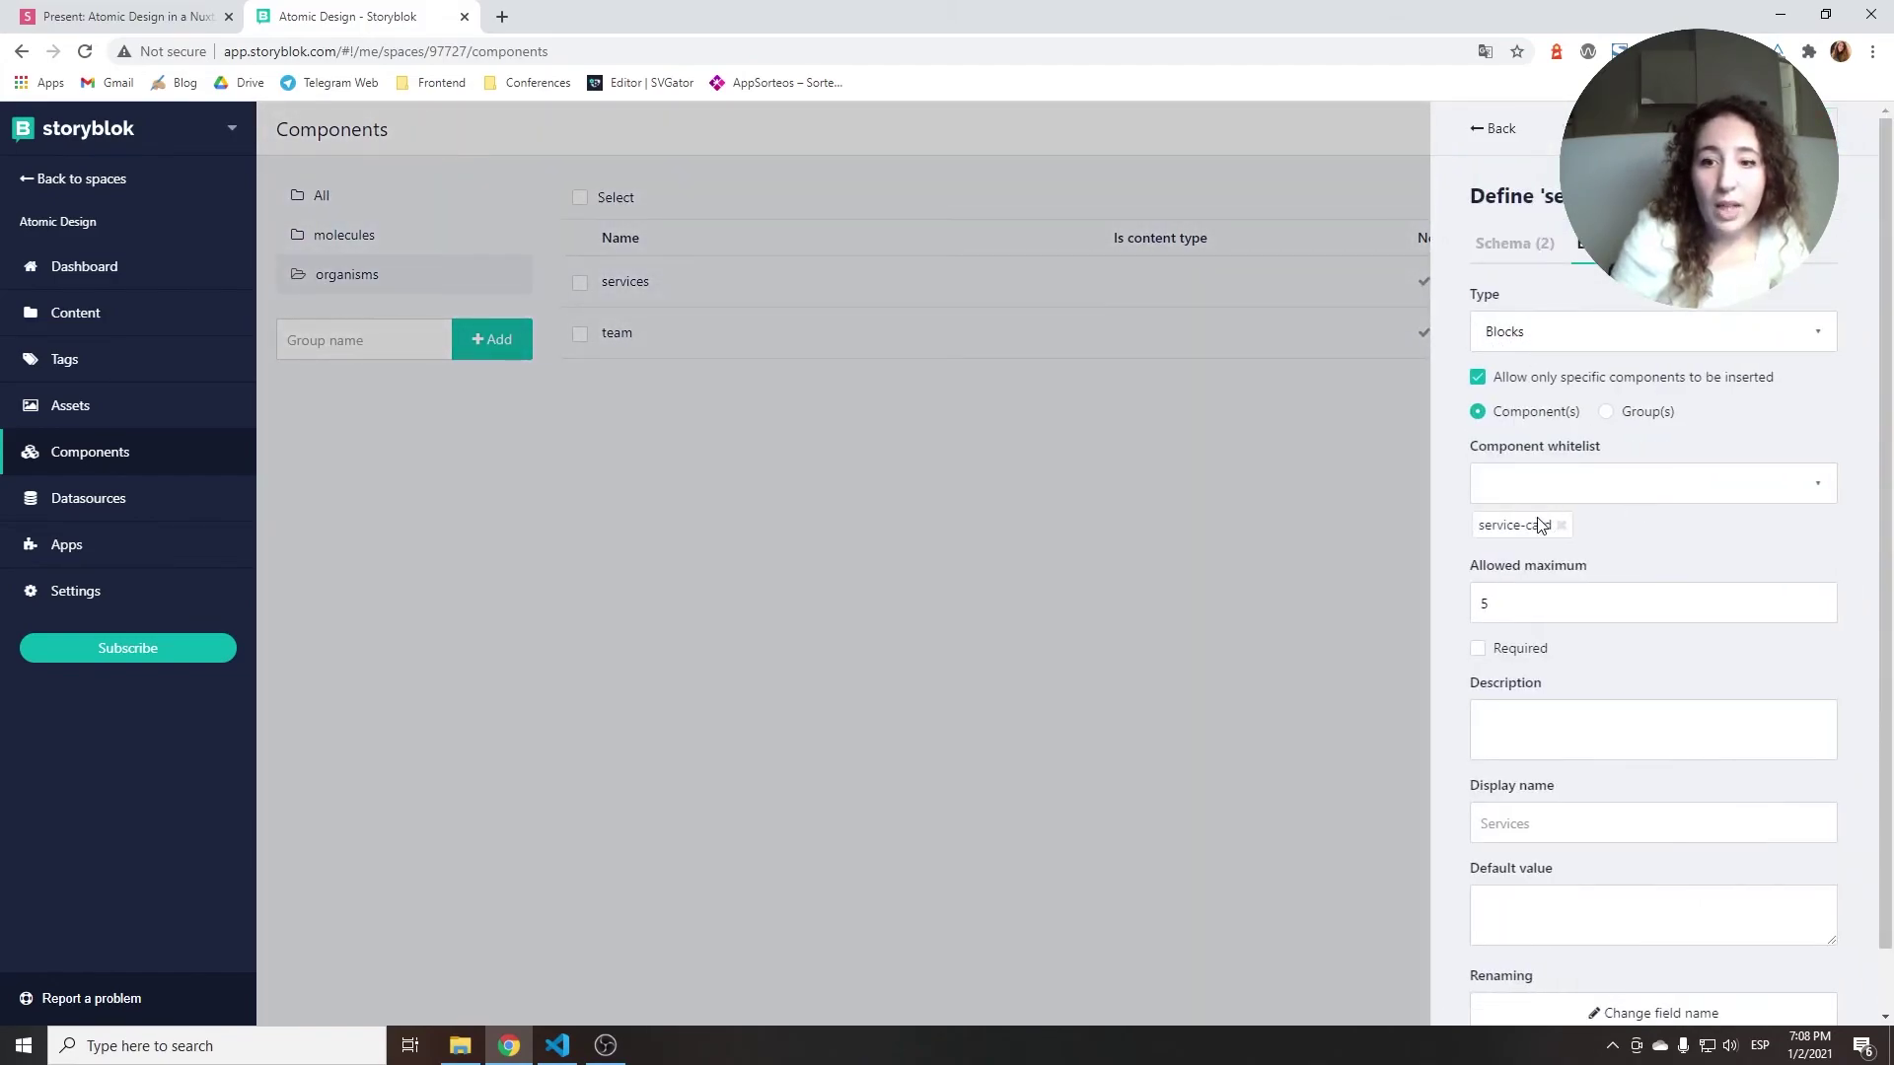
left_click_drag(1622, 538, 1490, 532)
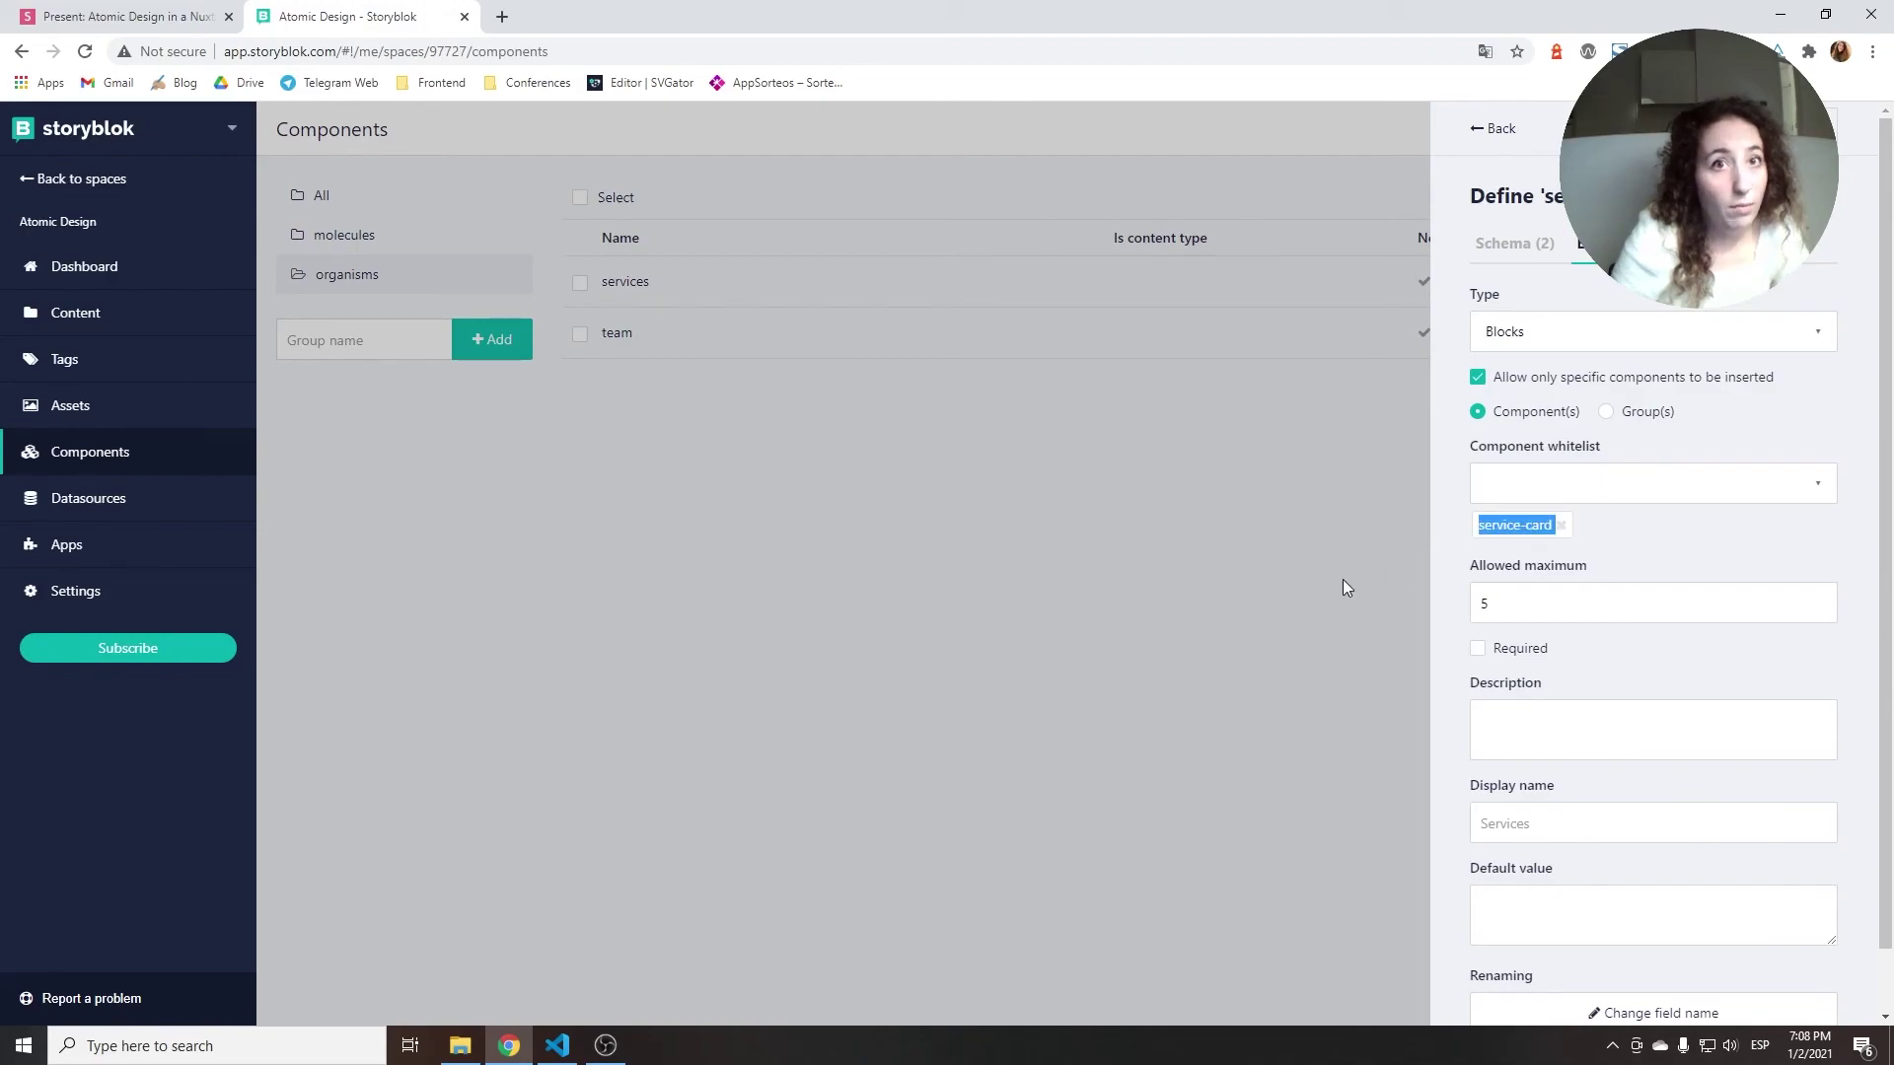
left_click(1703, 532)
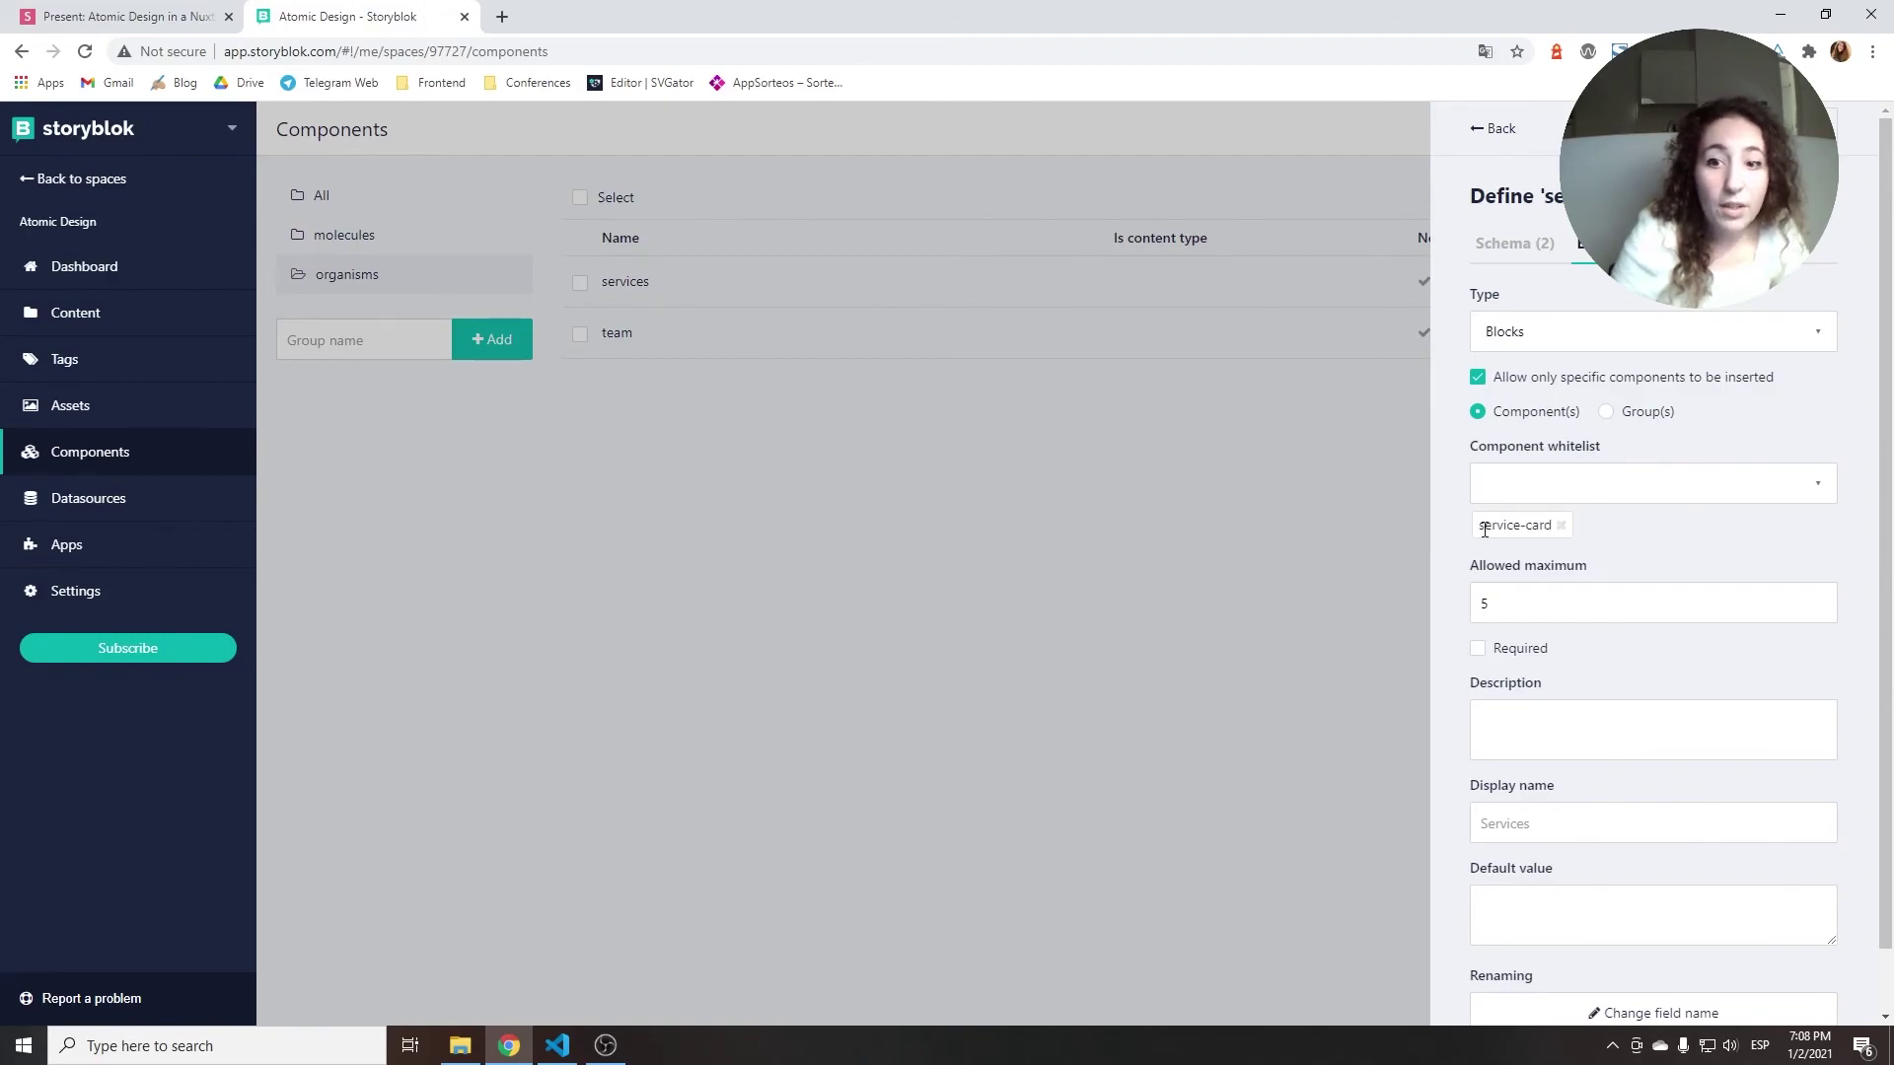
left_click_drag(1465, 524, 1554, 523)
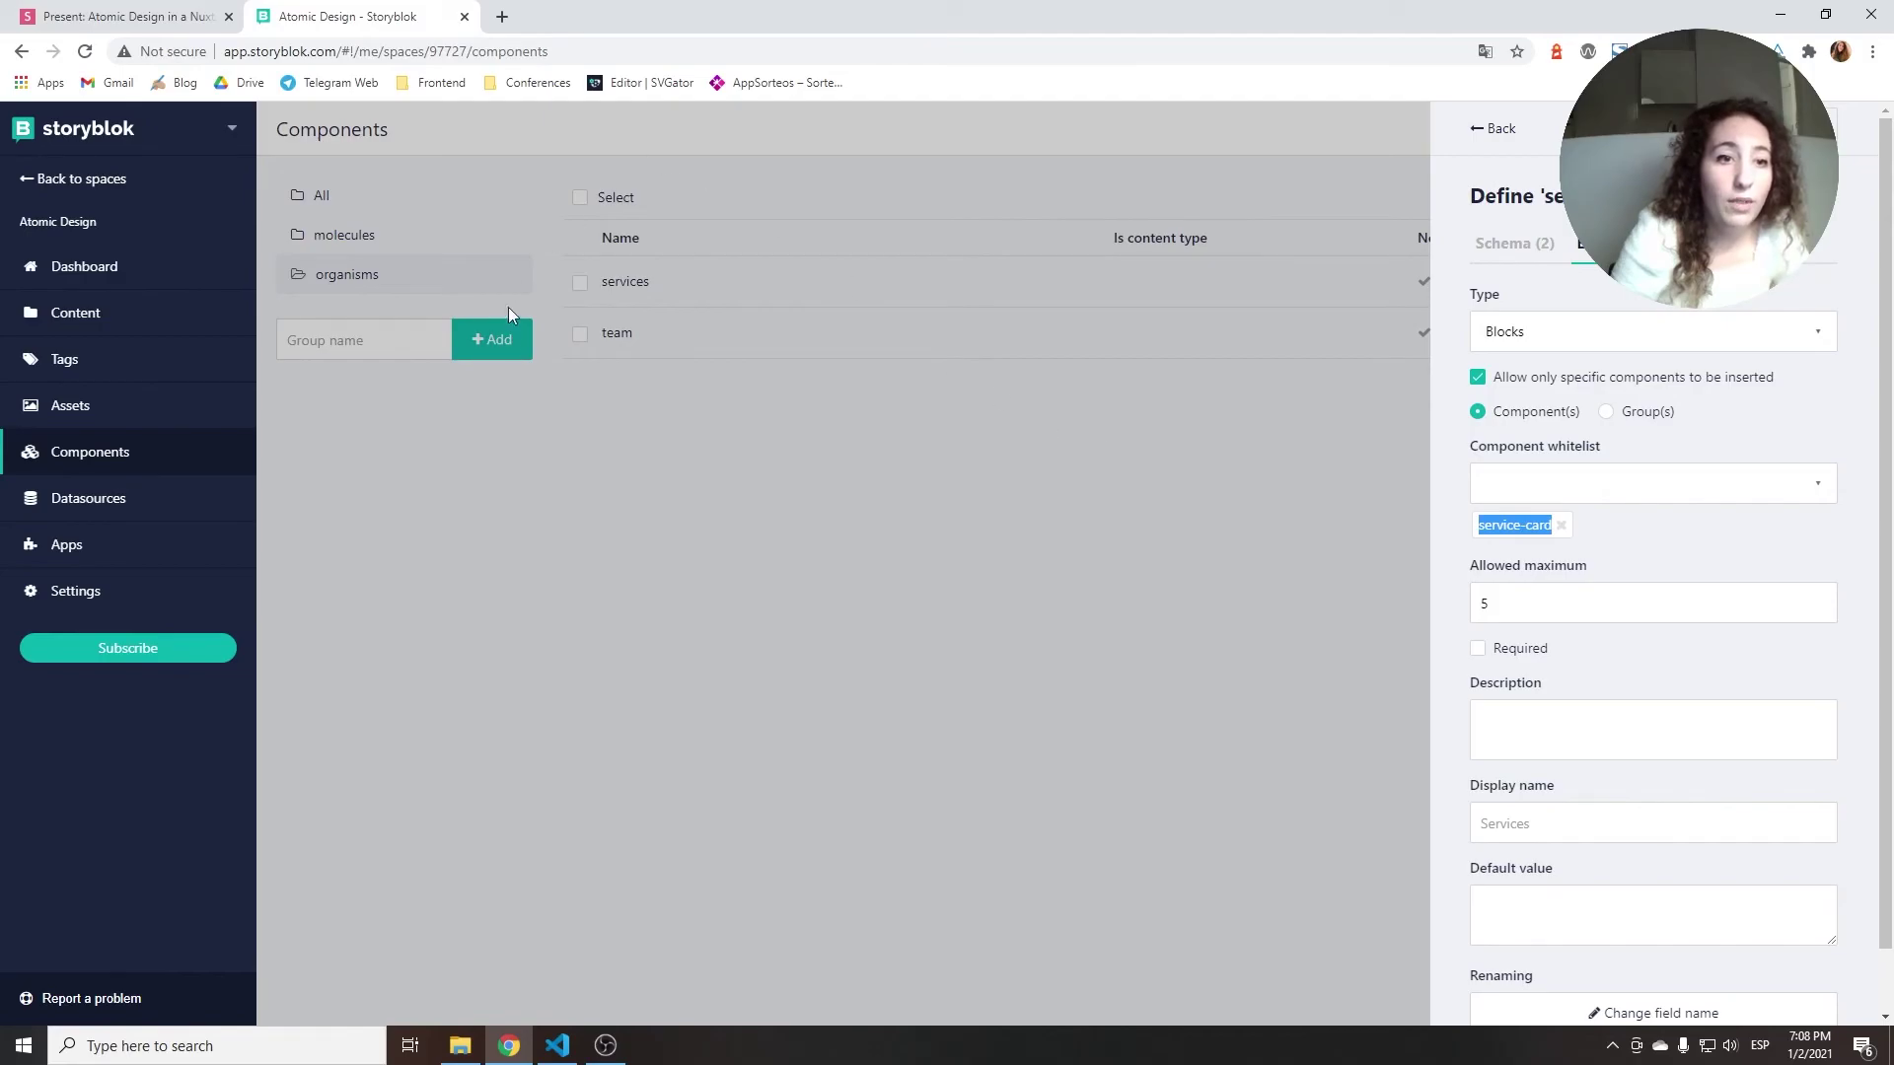
left_click(1316, 511)
left_click(641, 341)
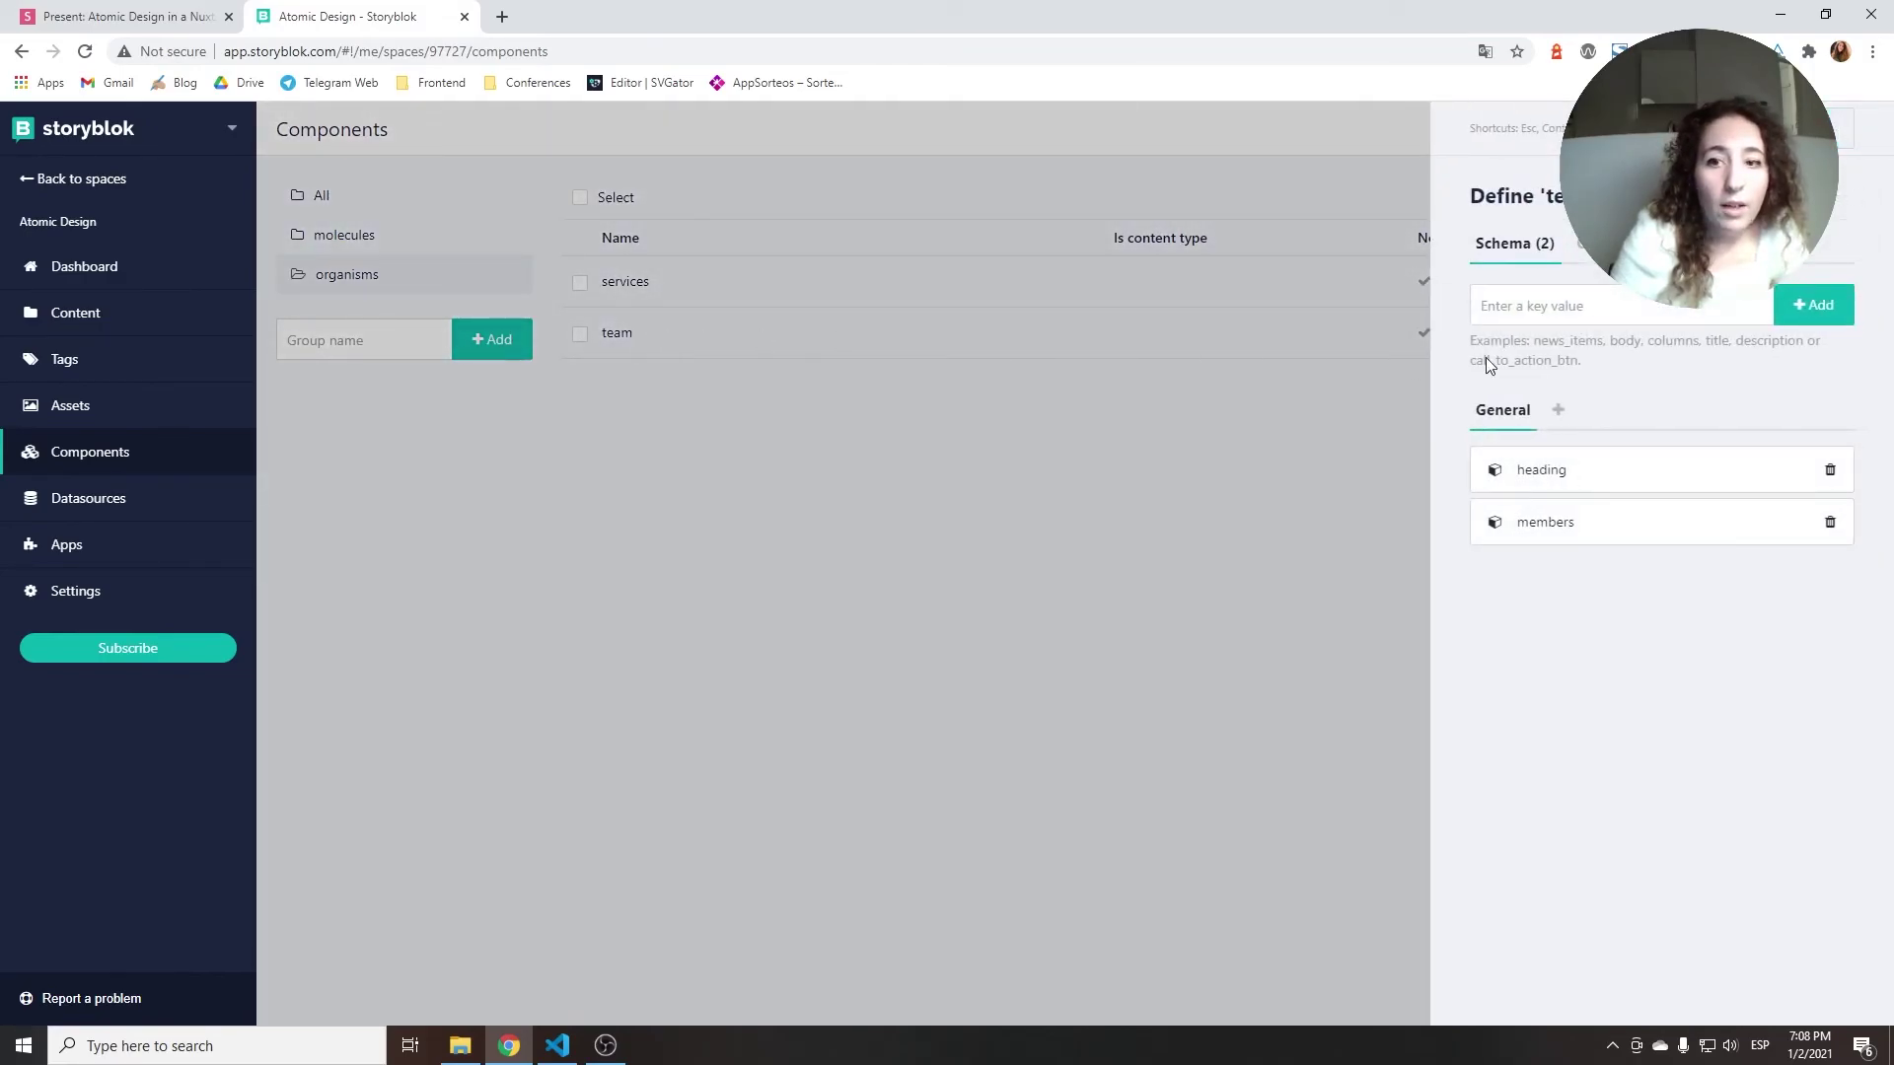
- Inspect team's heading and members fields, confirming members allows only member-card blocks
left_click(1543, 469)
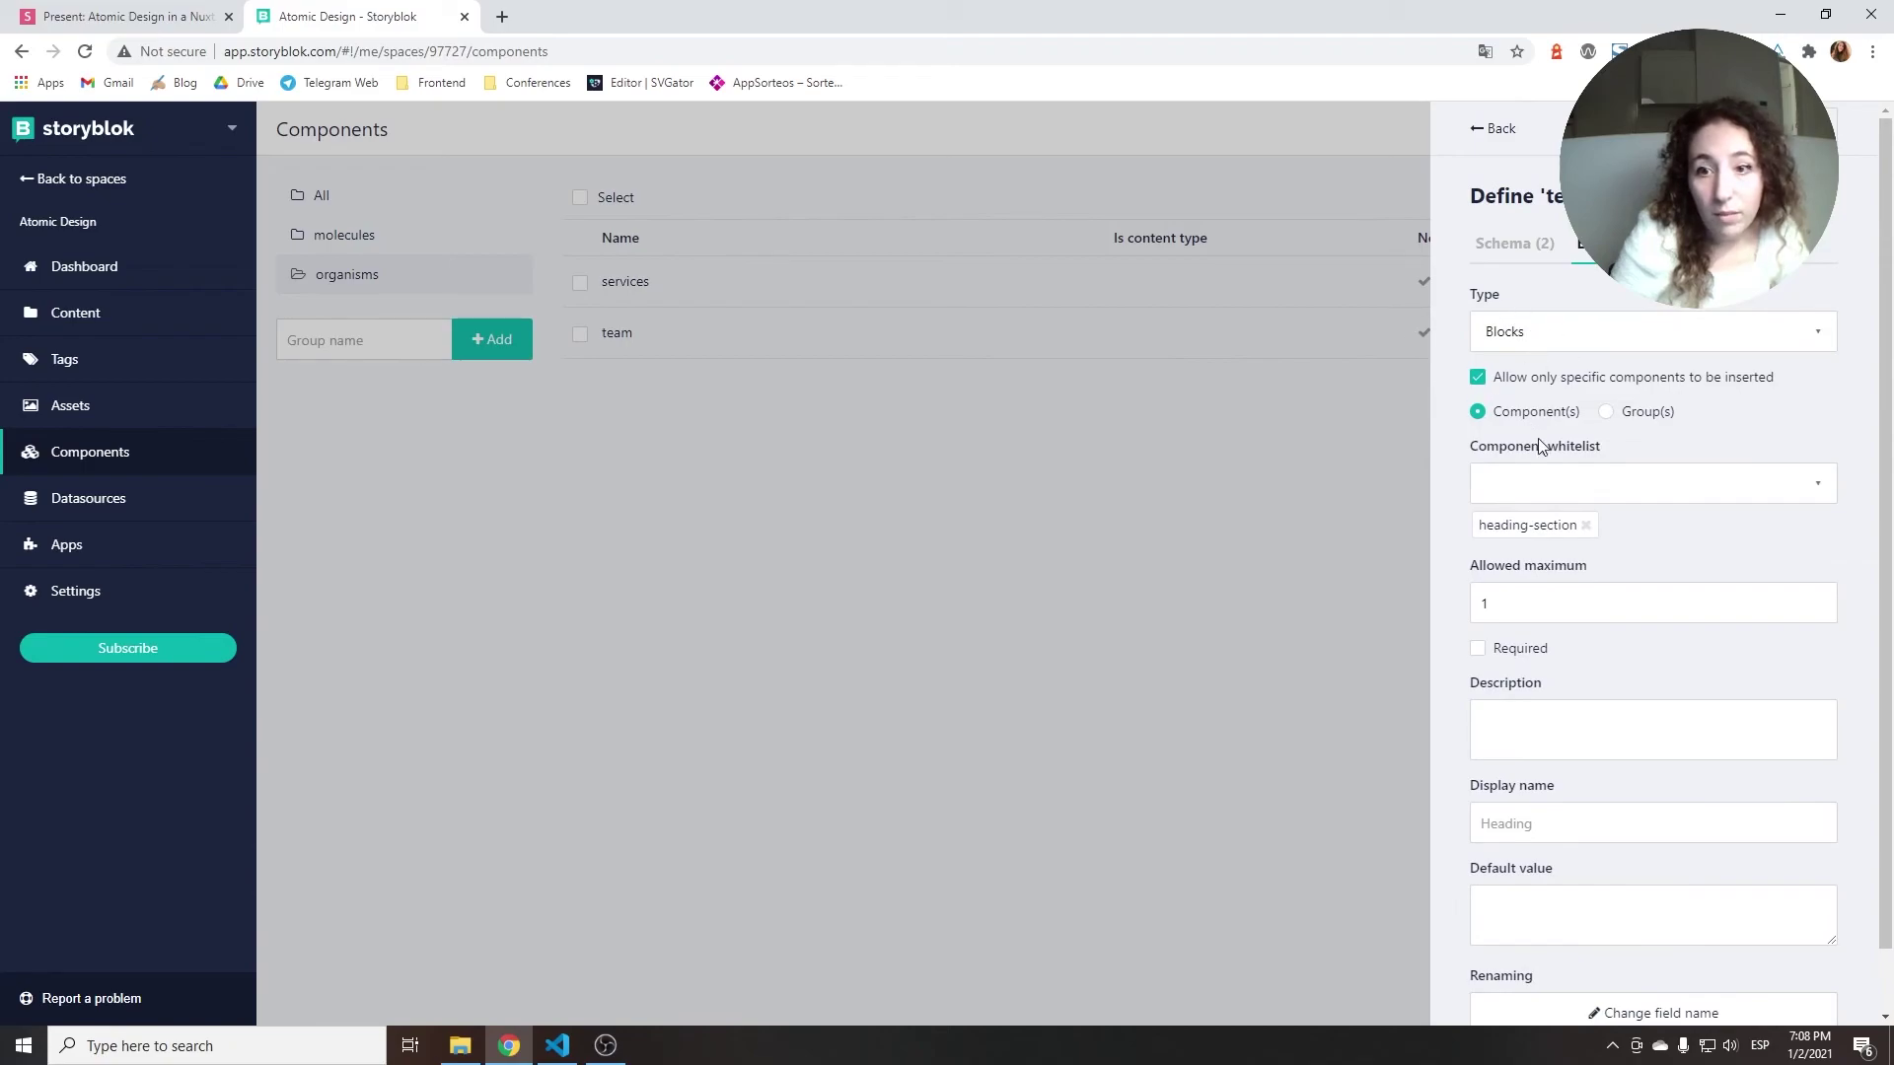
left_click(1509, 260)
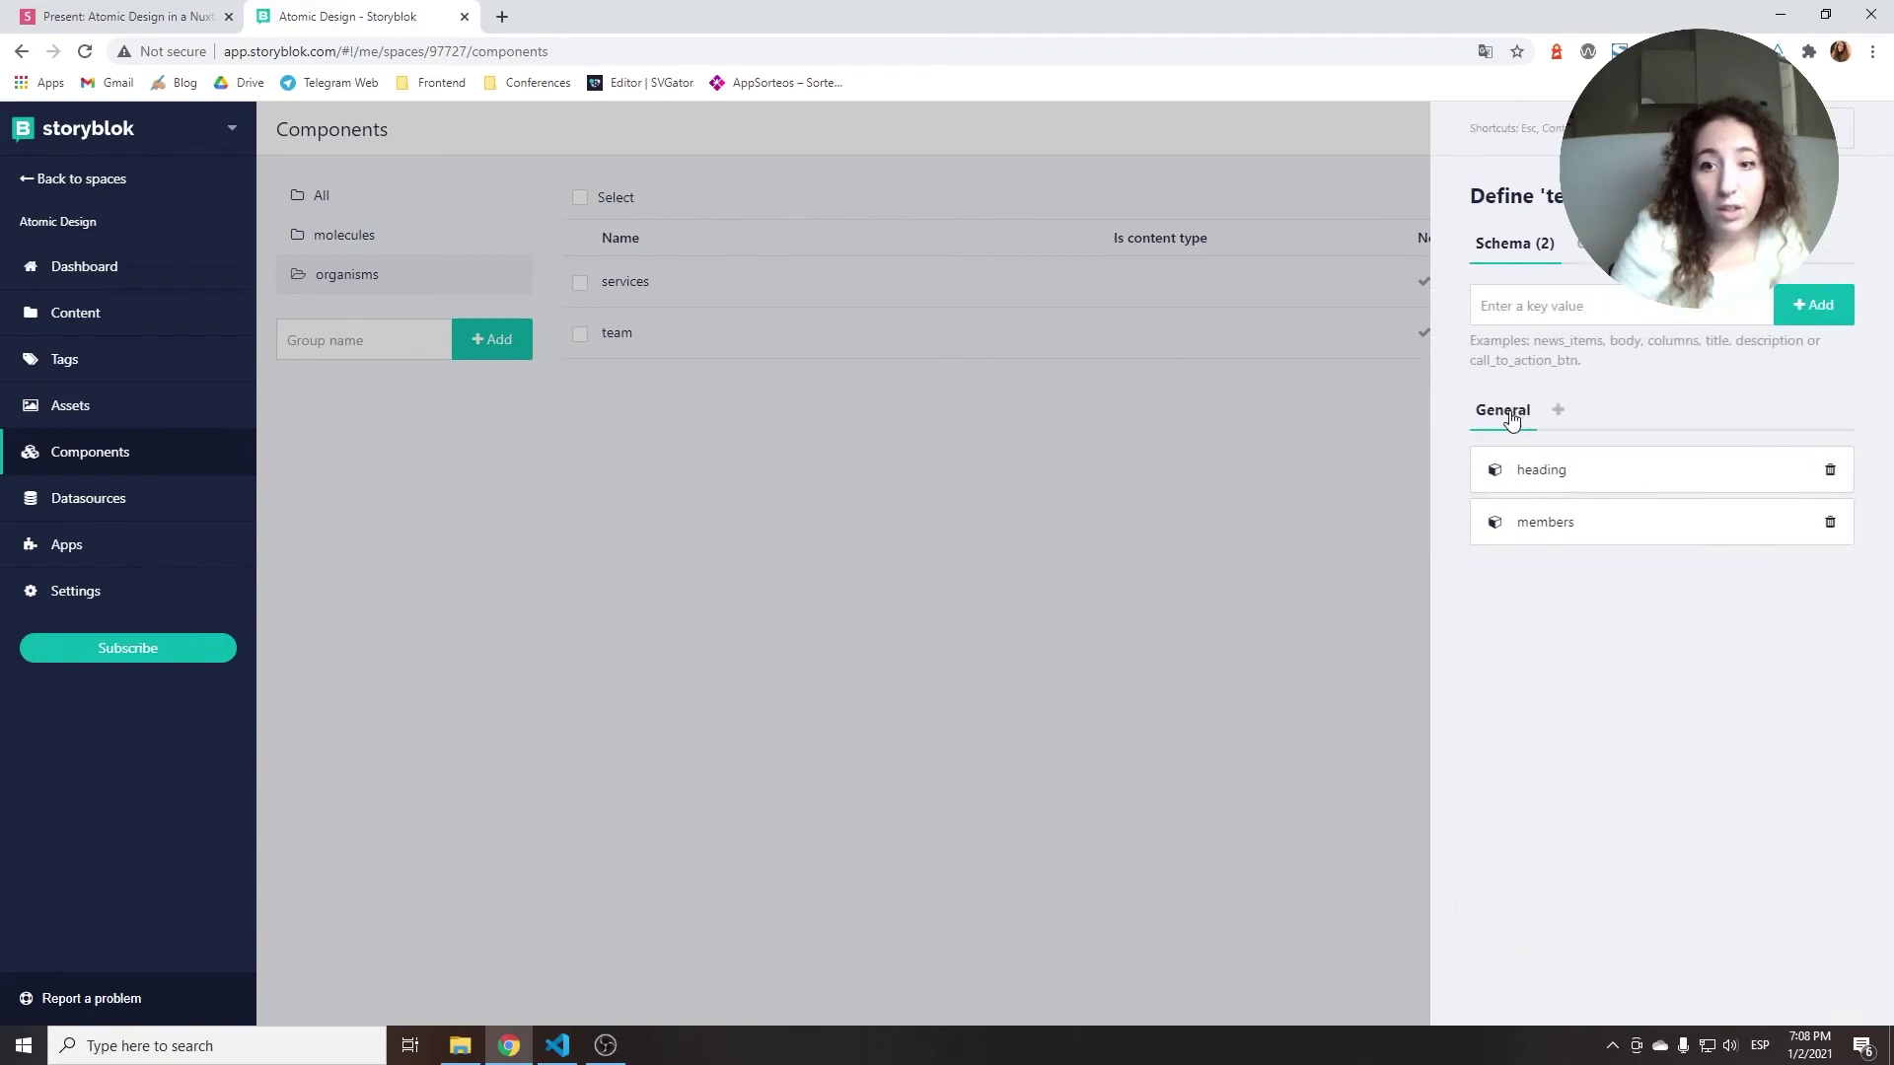
left_click(1568, 546)
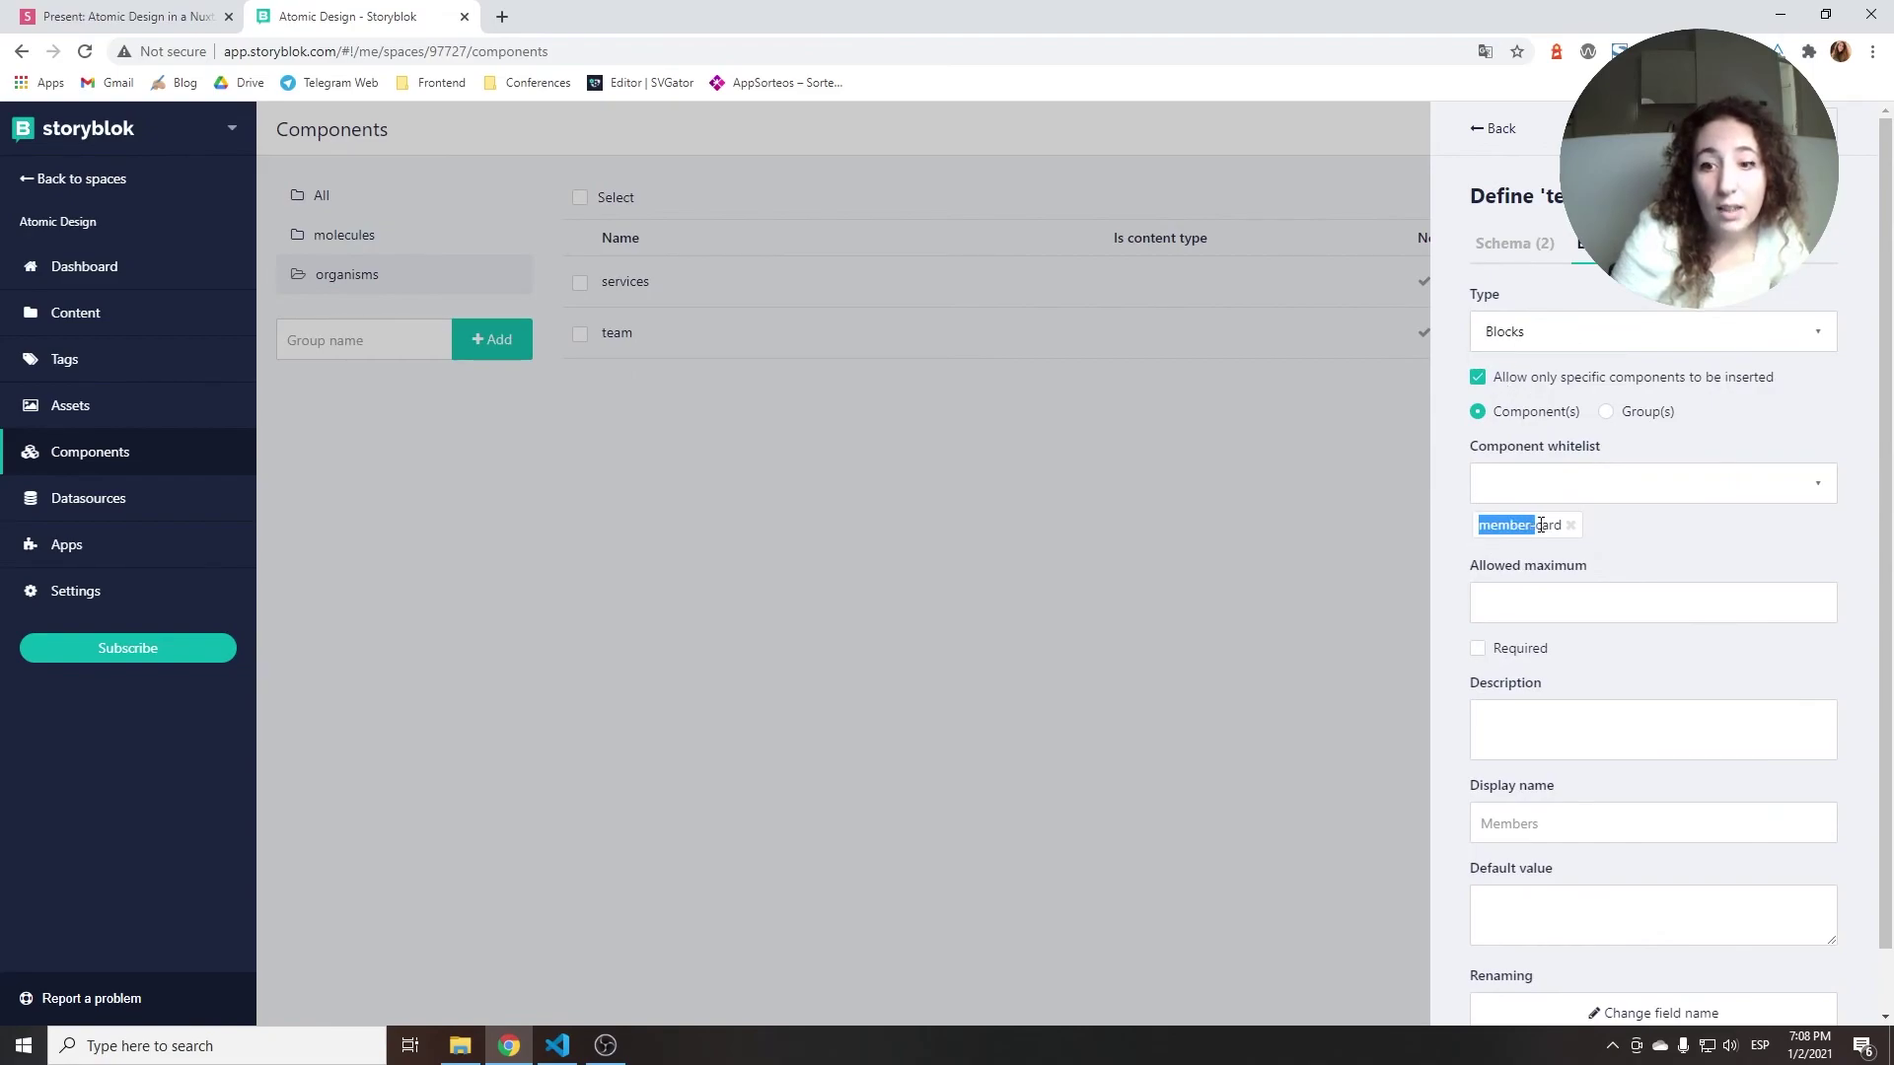
left_click(1146, 535)
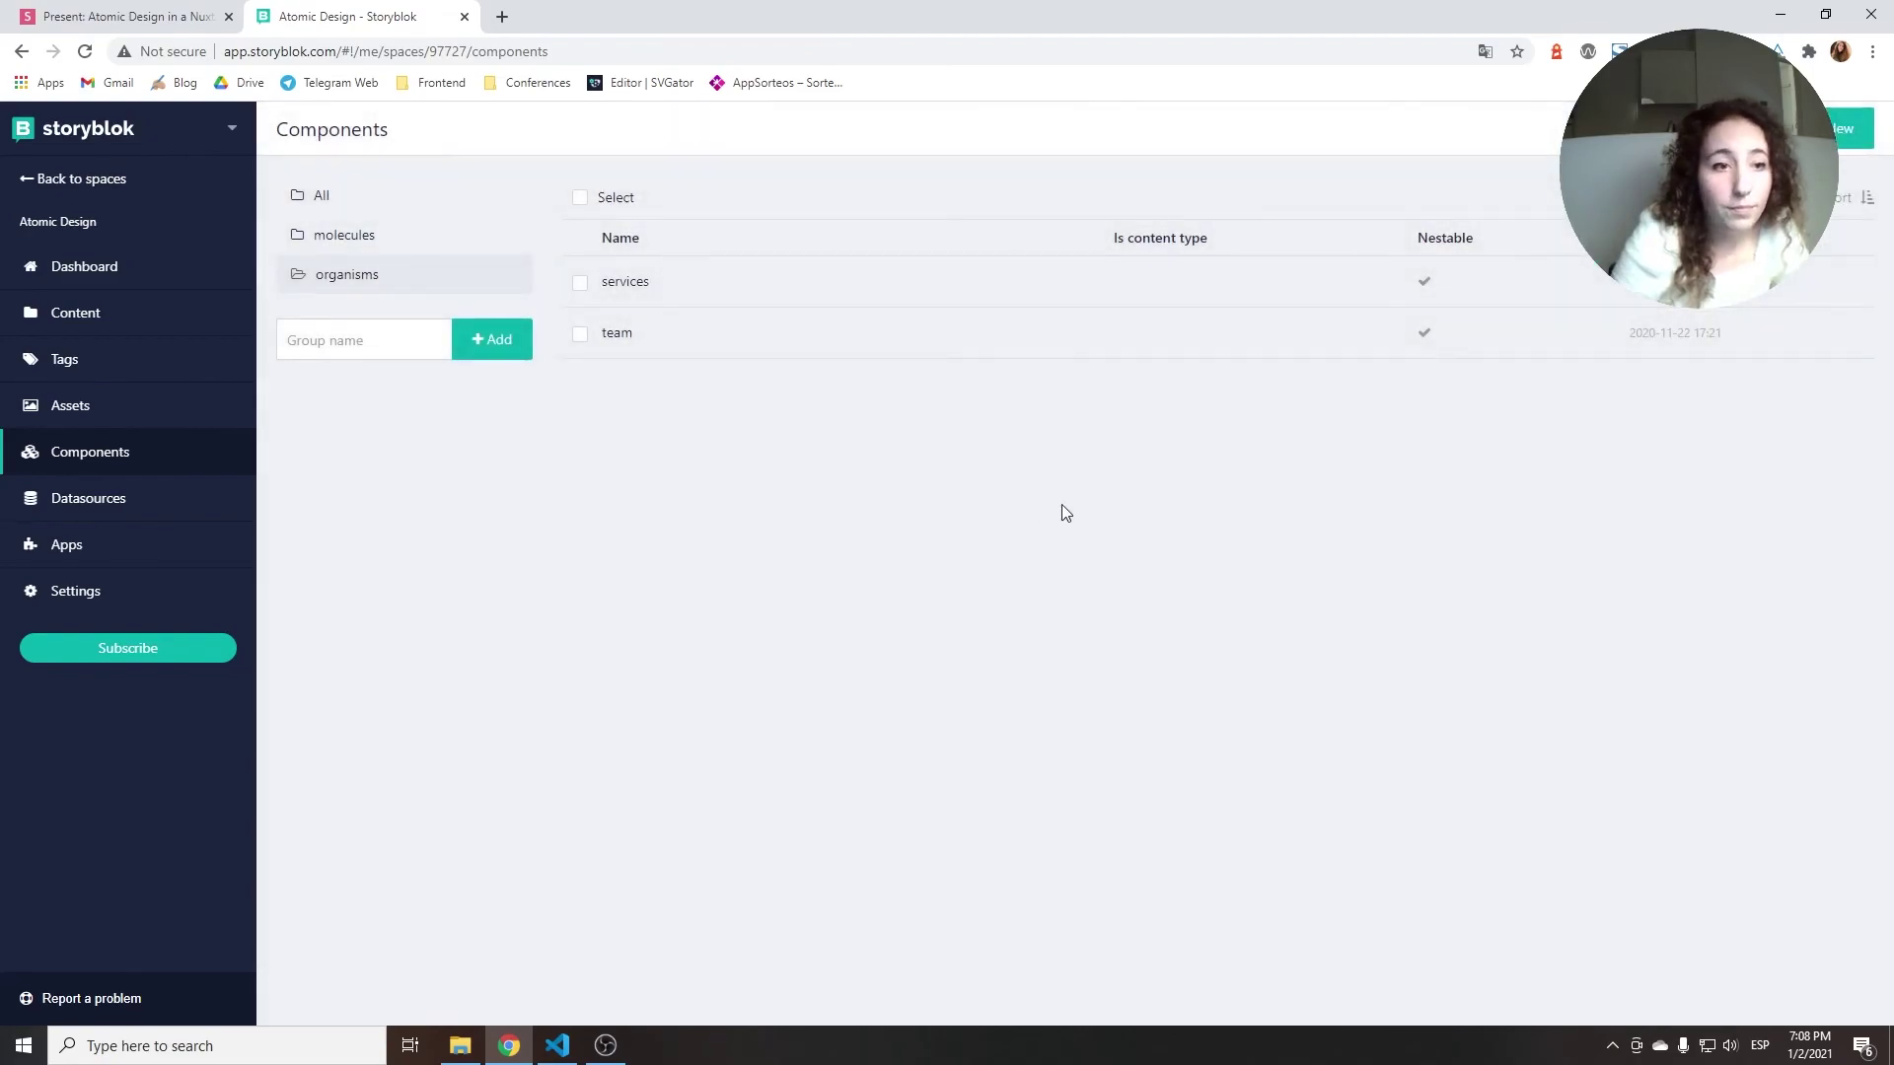
left_click(620, 335)
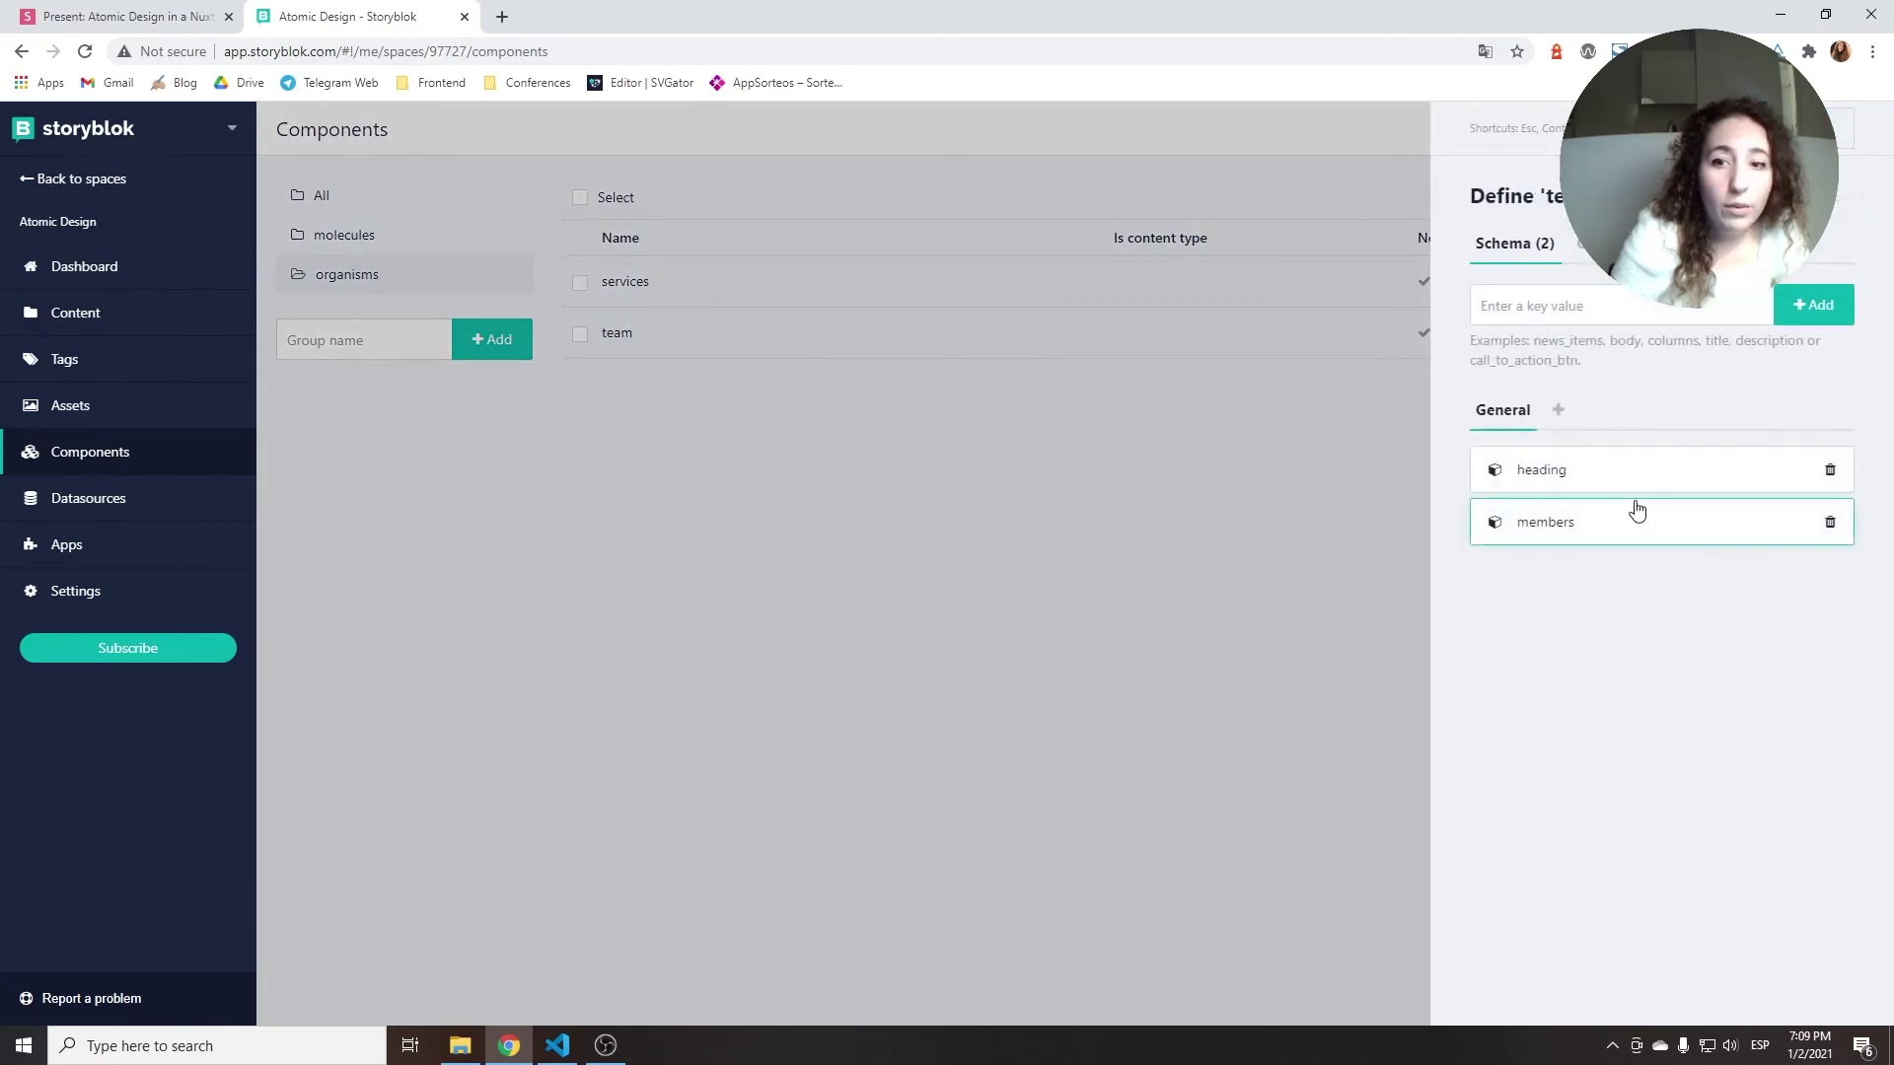
left_click(1528, 533)
left_click_drag(1452, 522, 1559, 528)
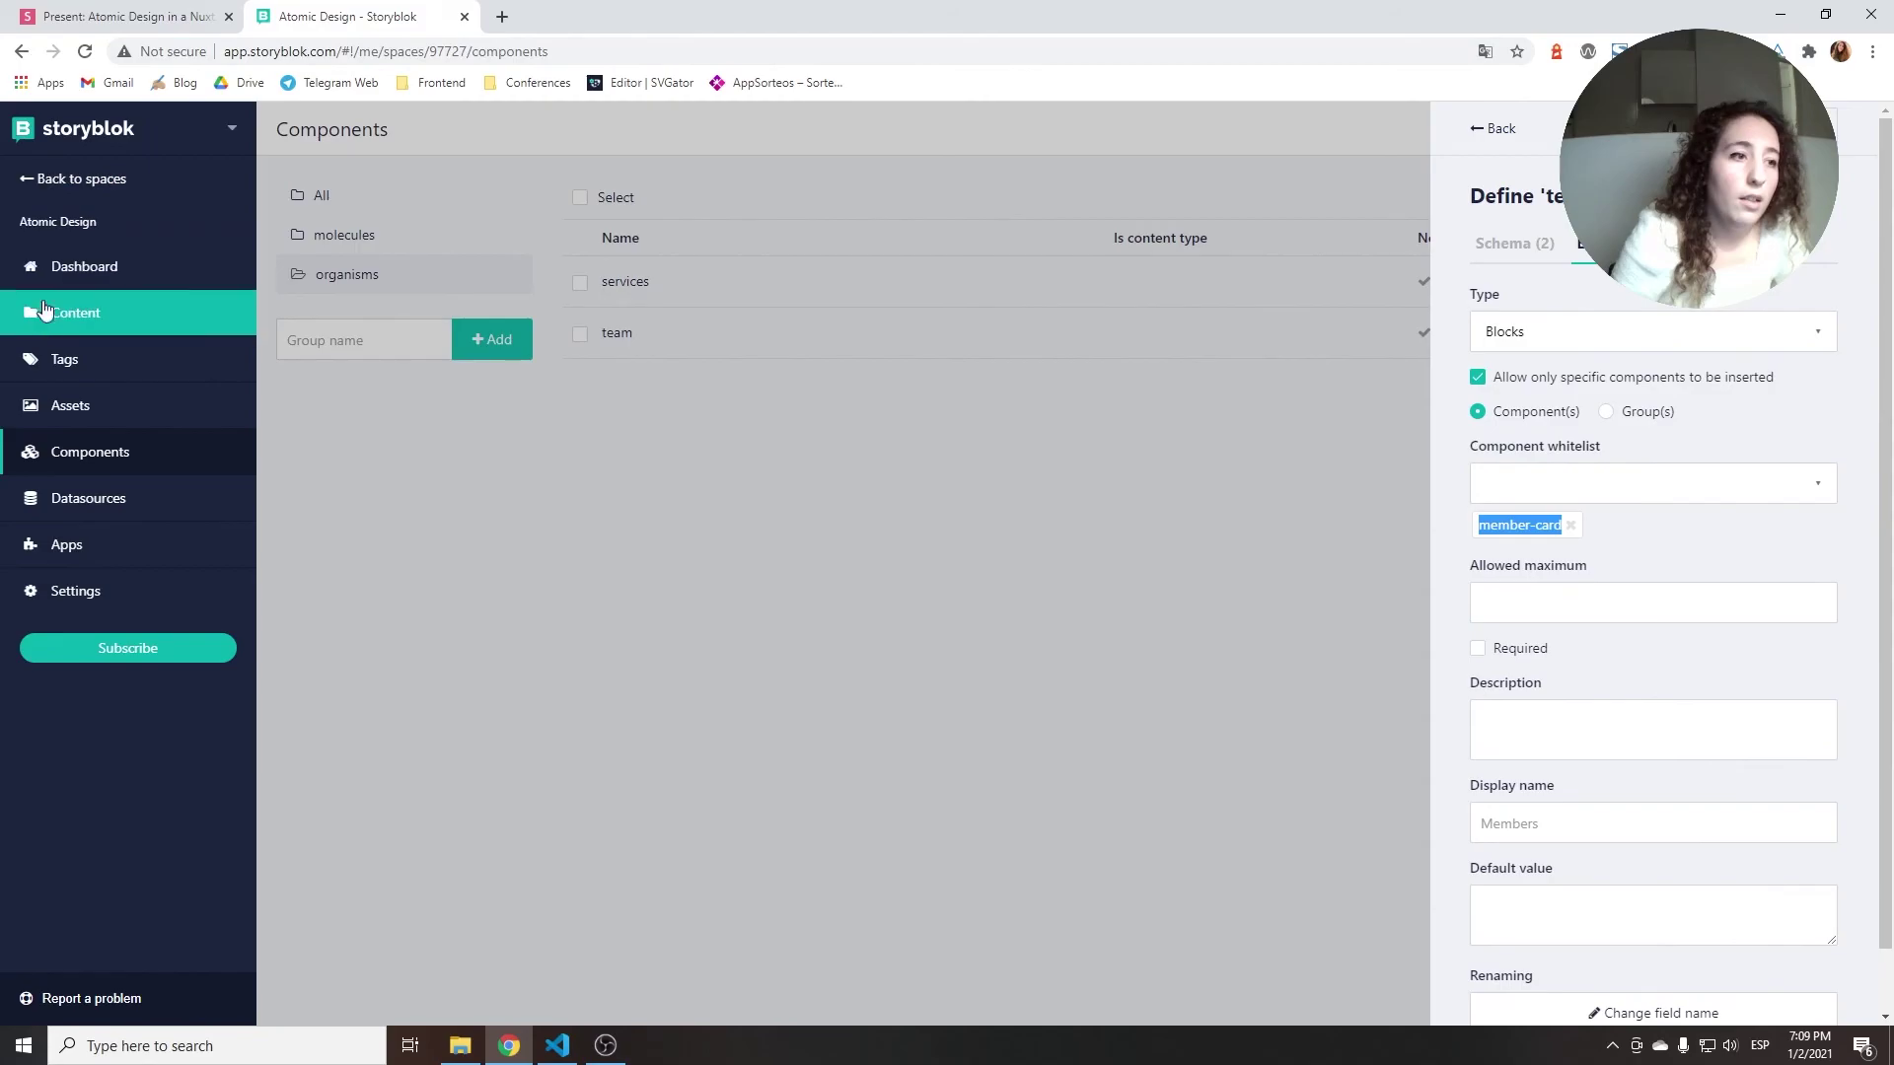
left_click(95, 324)
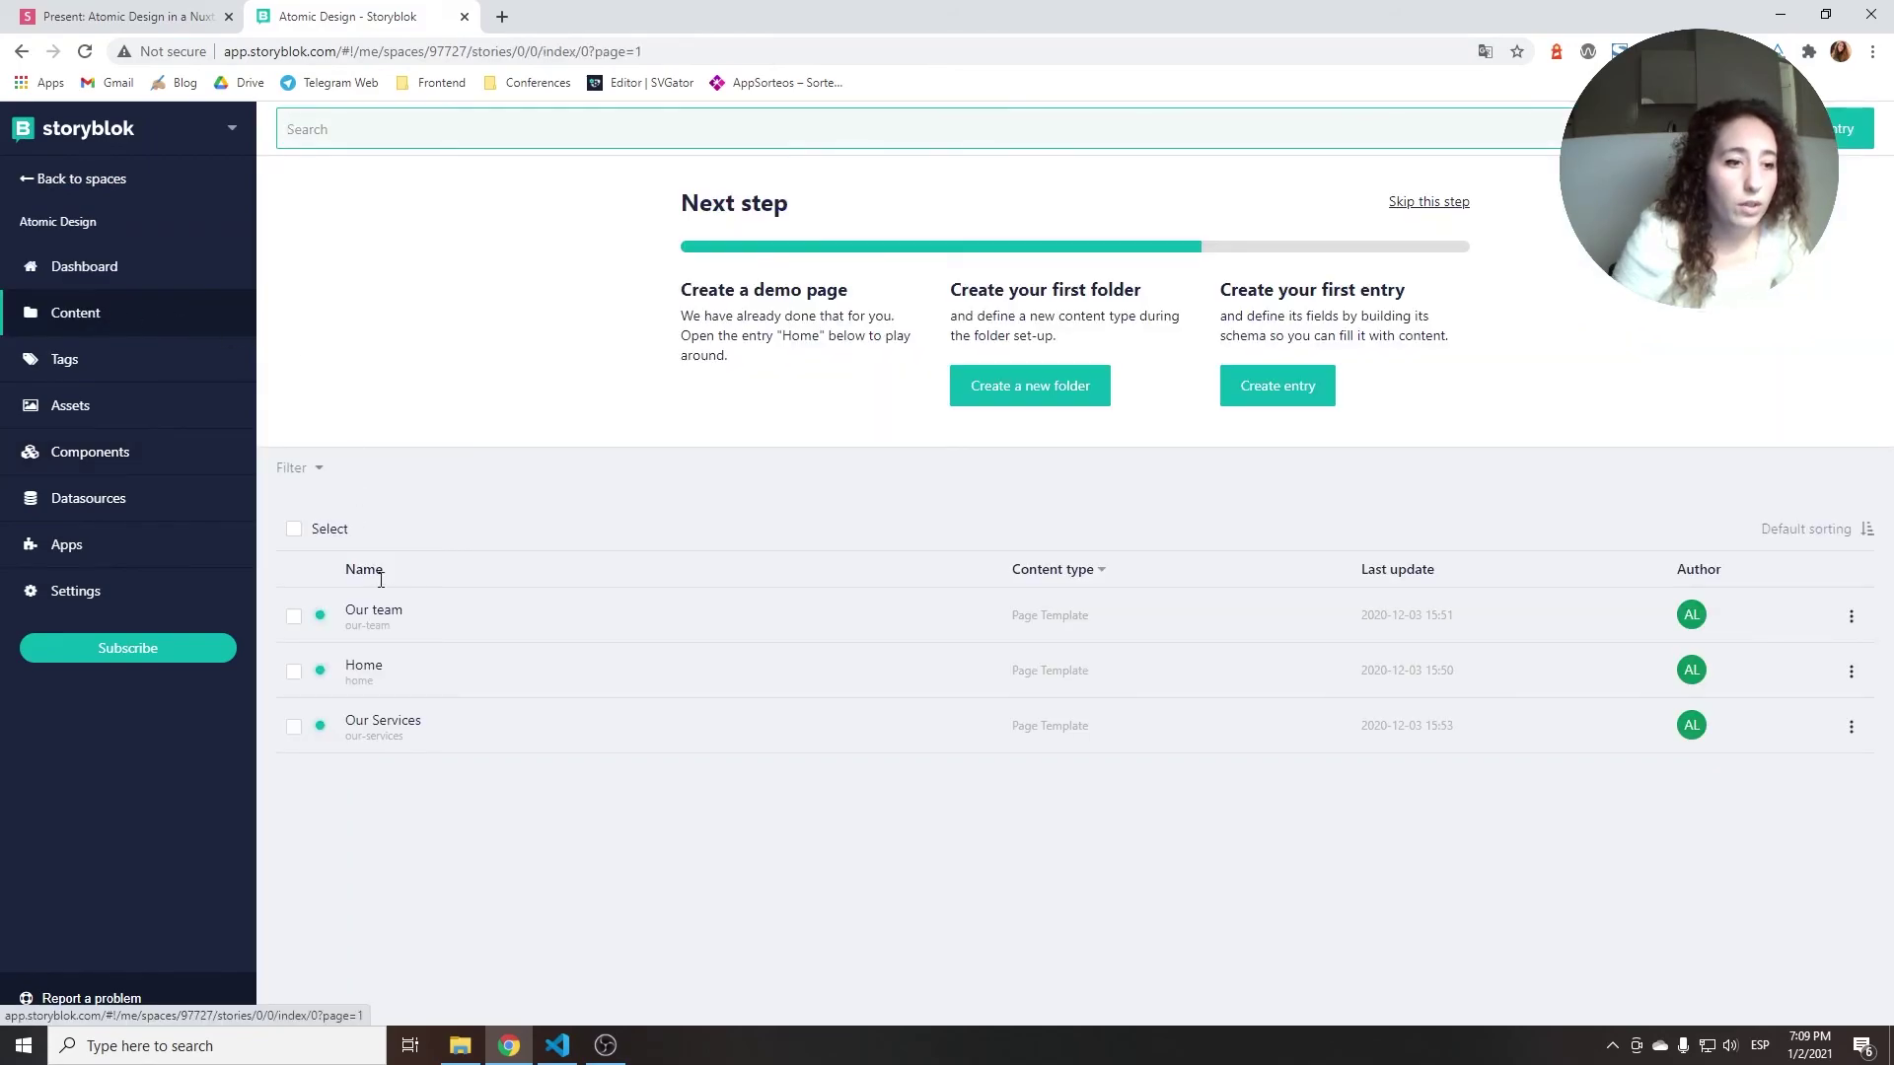
- Open the Home story and view its Team block's Members field with two member cards
left_click(381, 675)
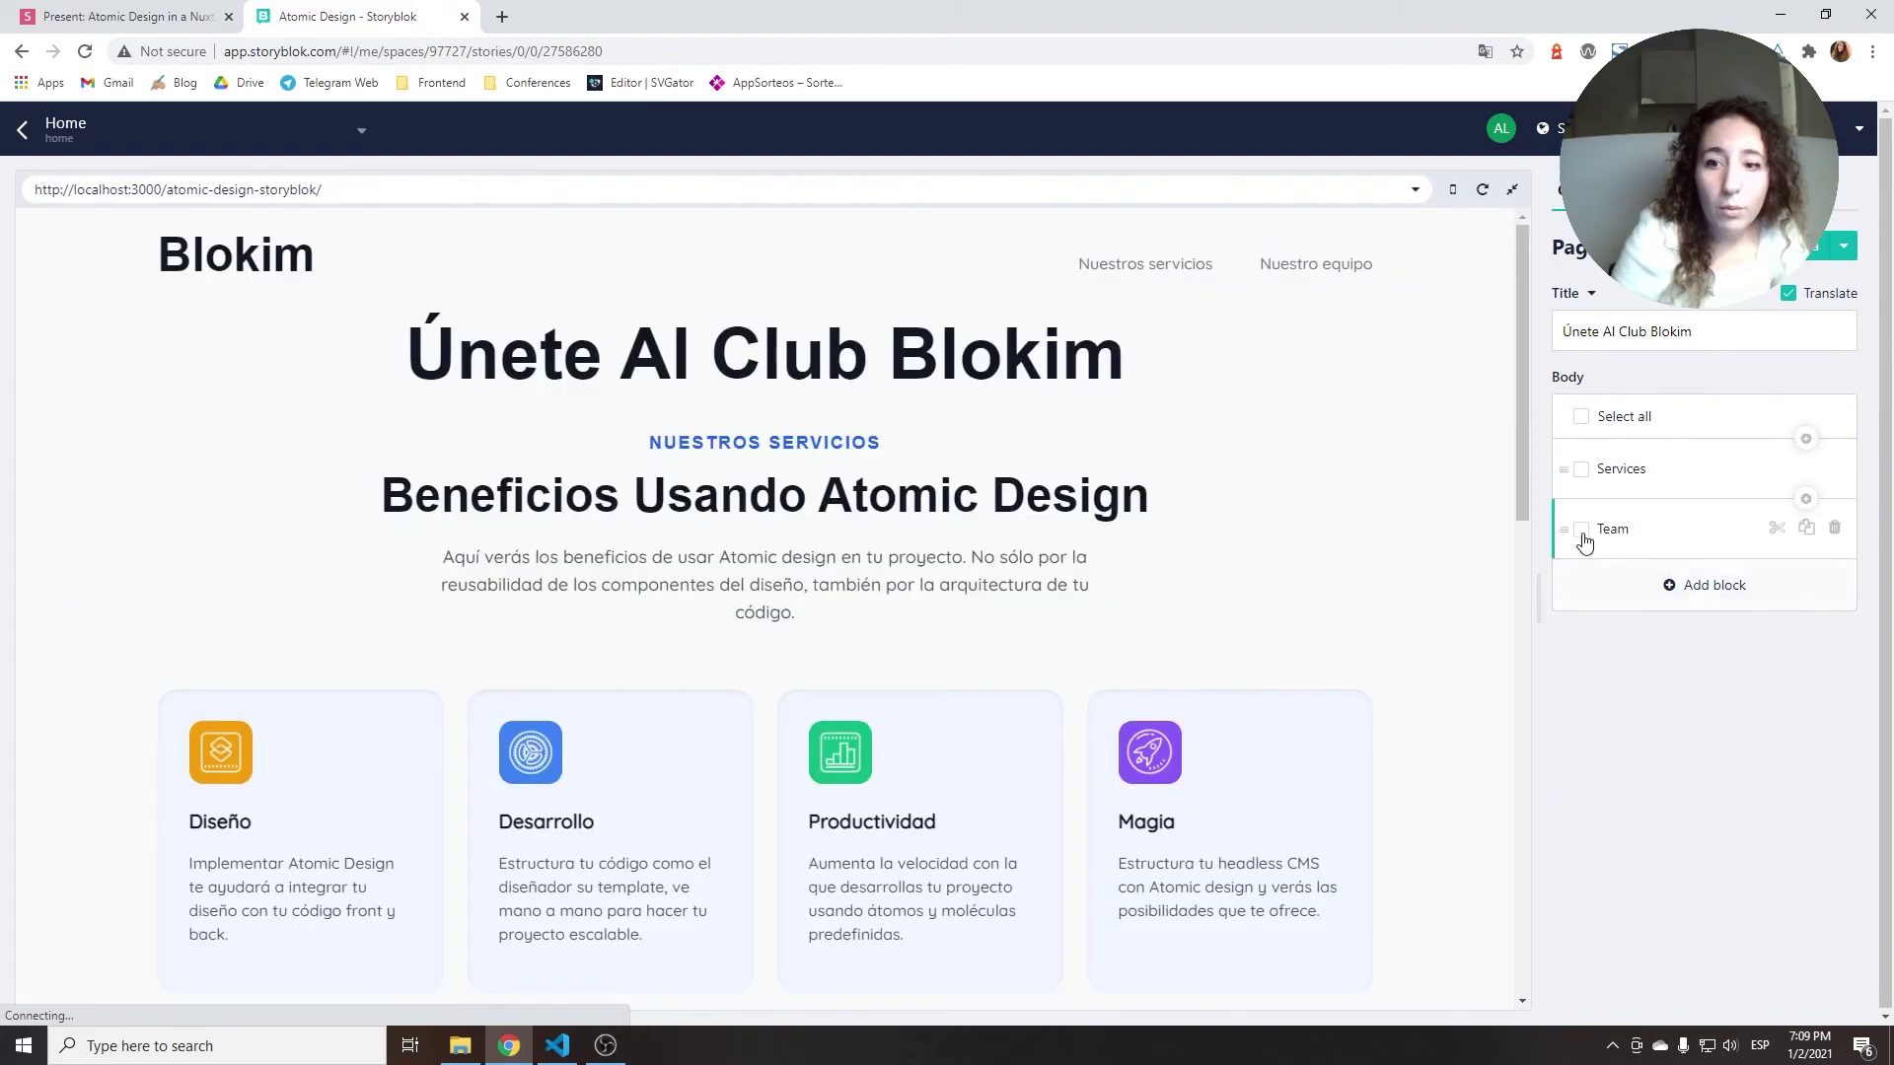
left_click(1639, 530)
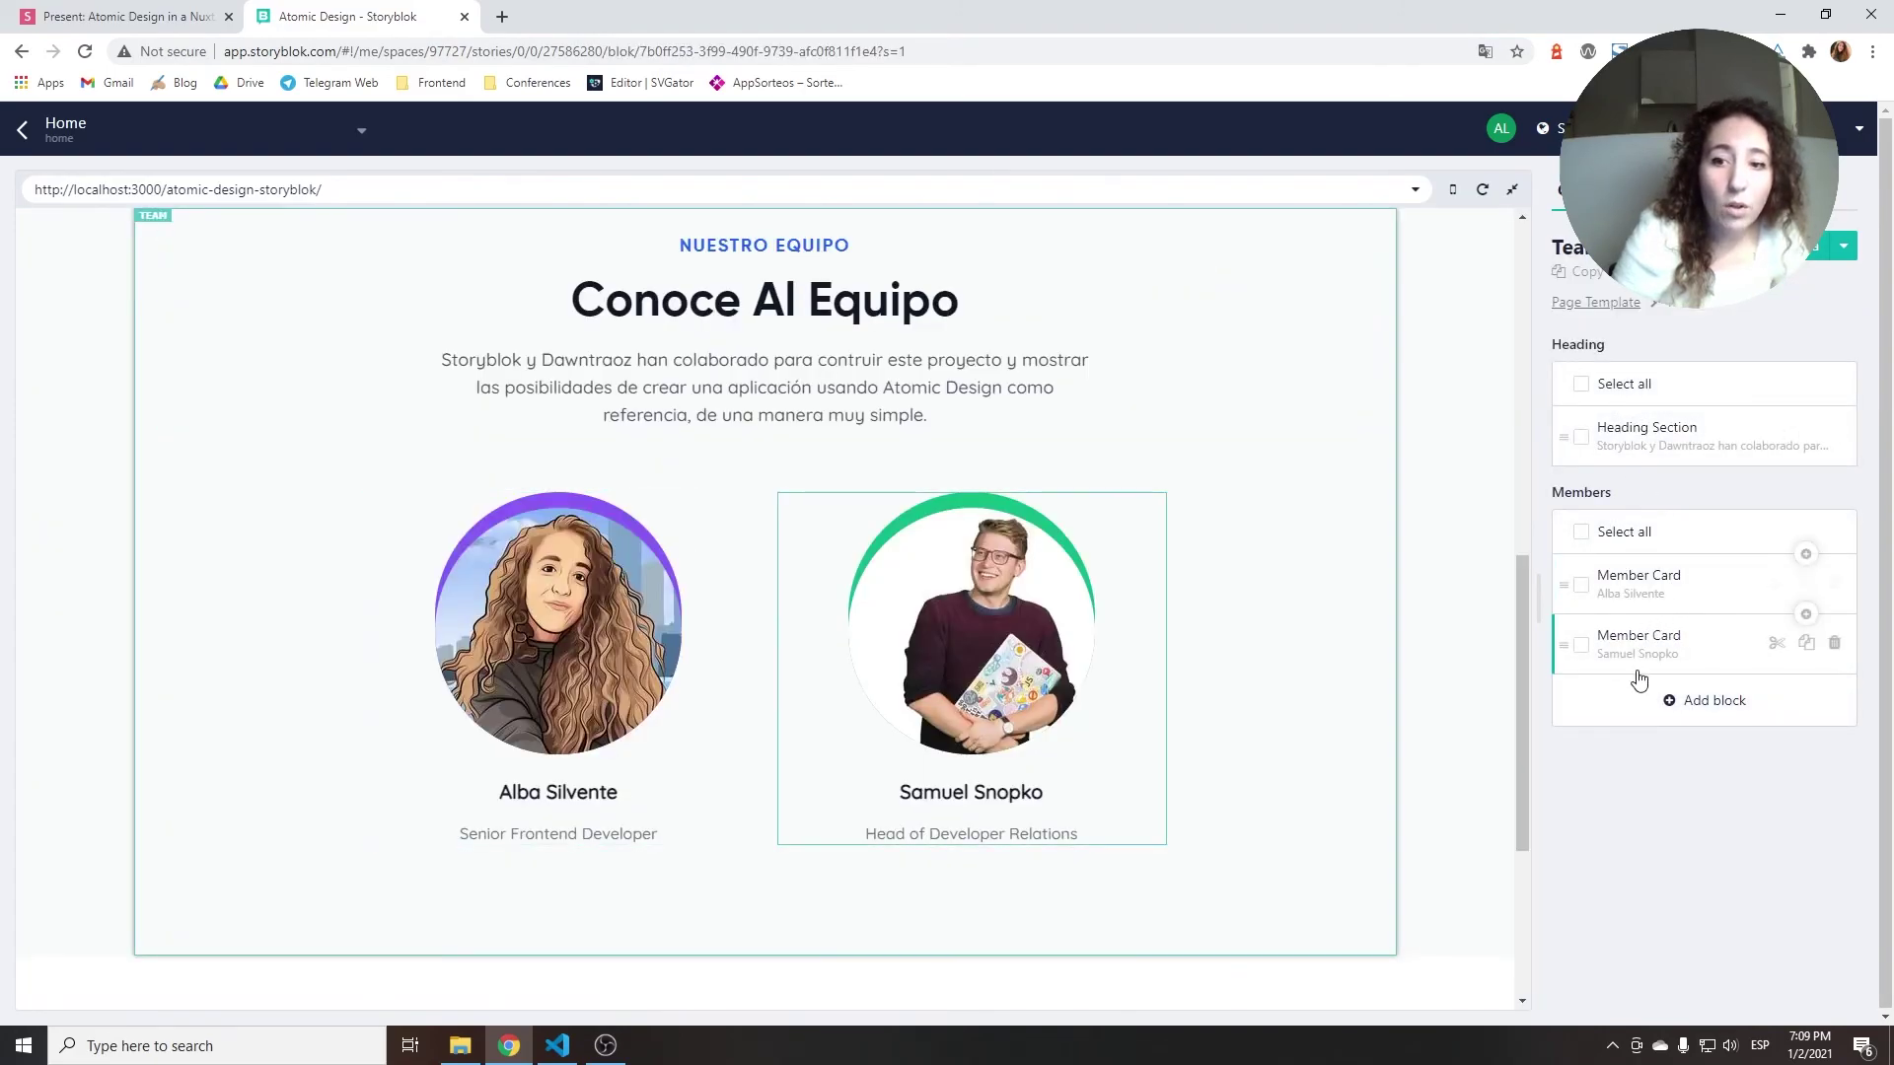
left_click_drag(1578, 493, 1670, 520)
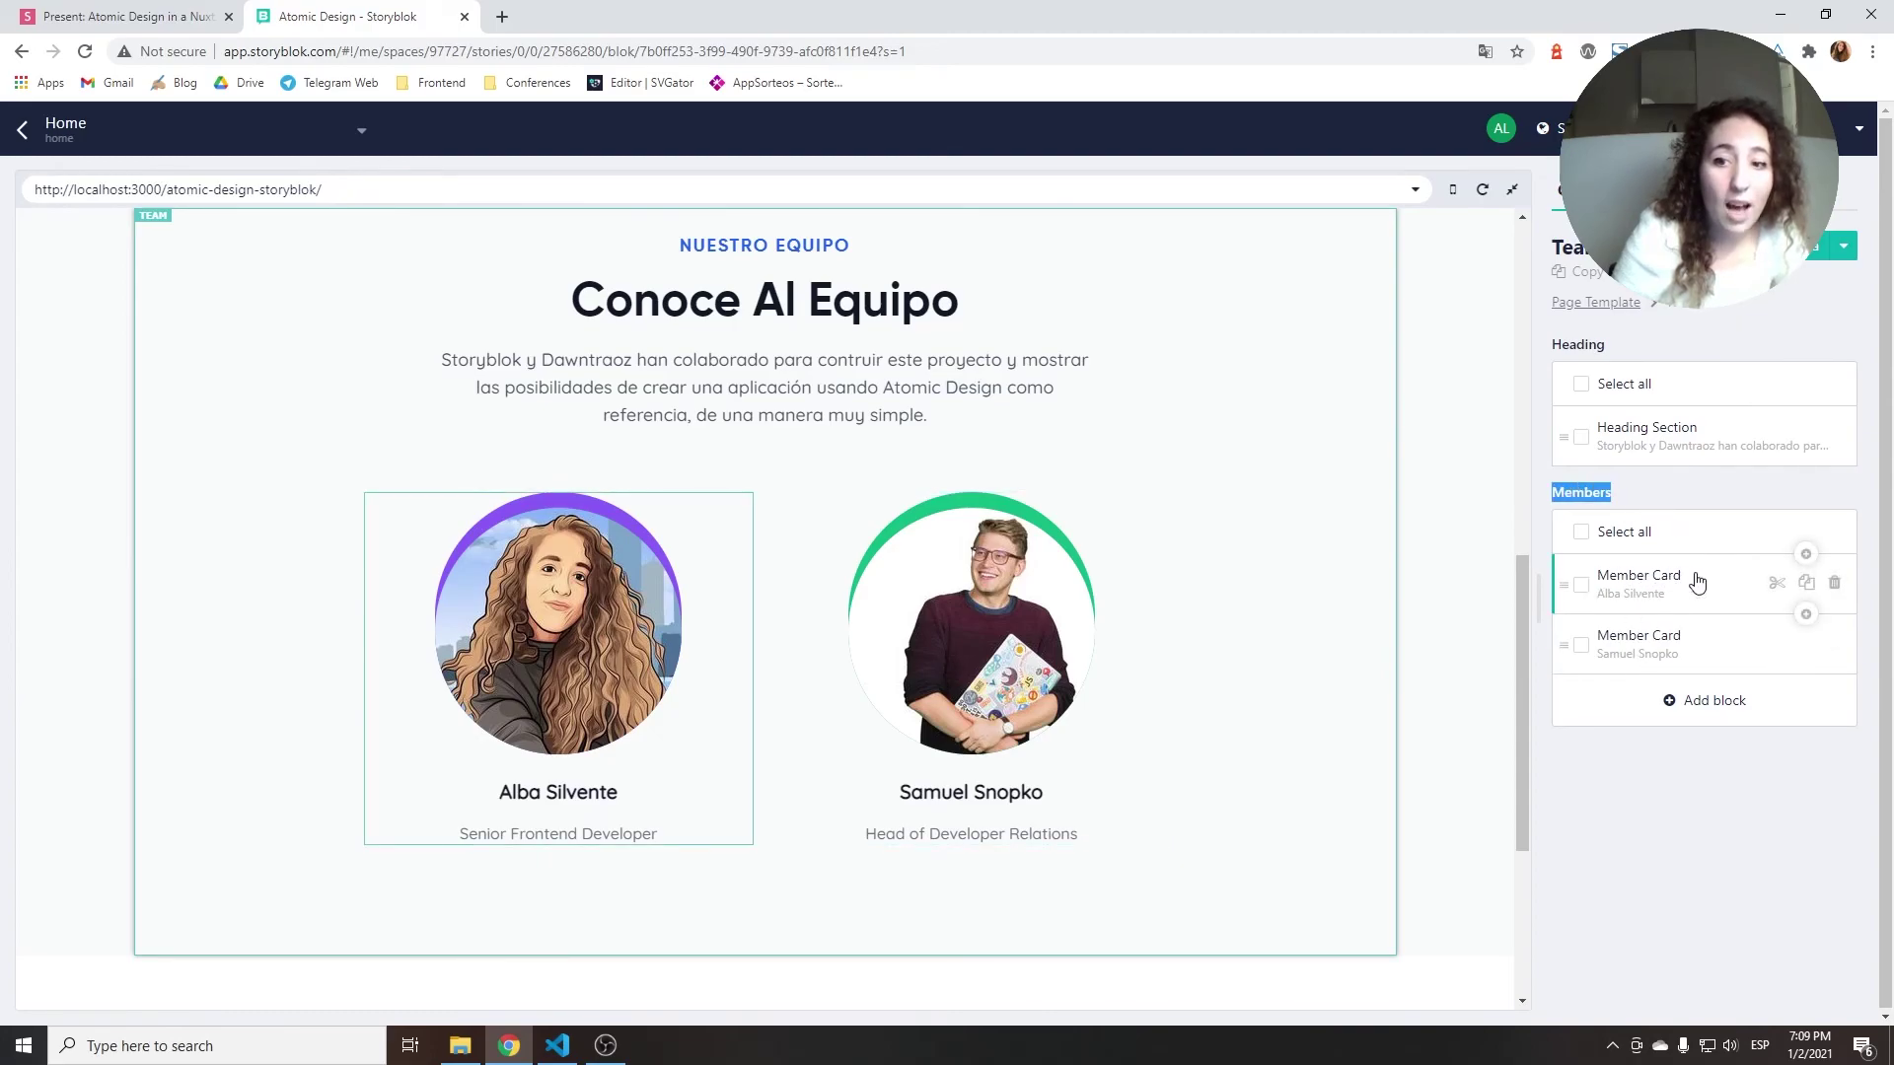
left_click_drag(1697, 584, 1696, 588)
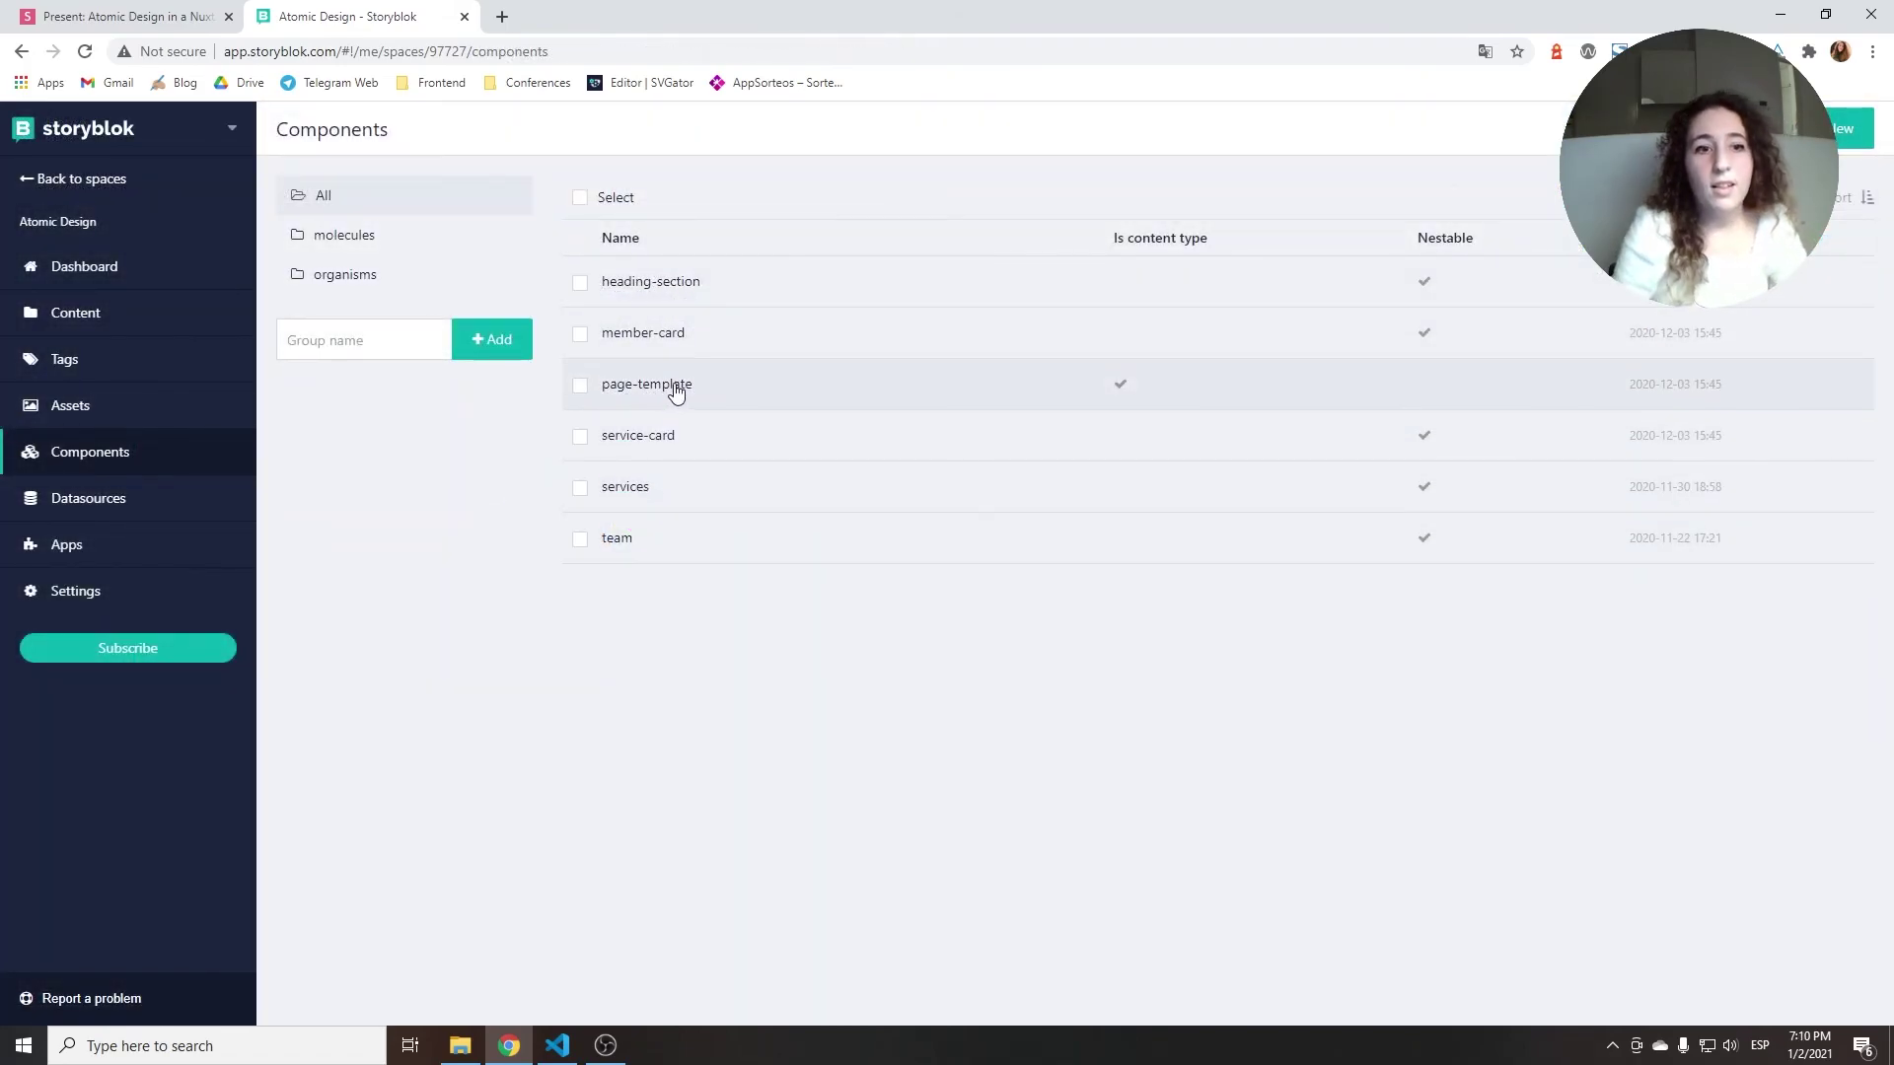
- Inspect page-template's title field and its body field limited to the organisms group
left_click(688, 389)
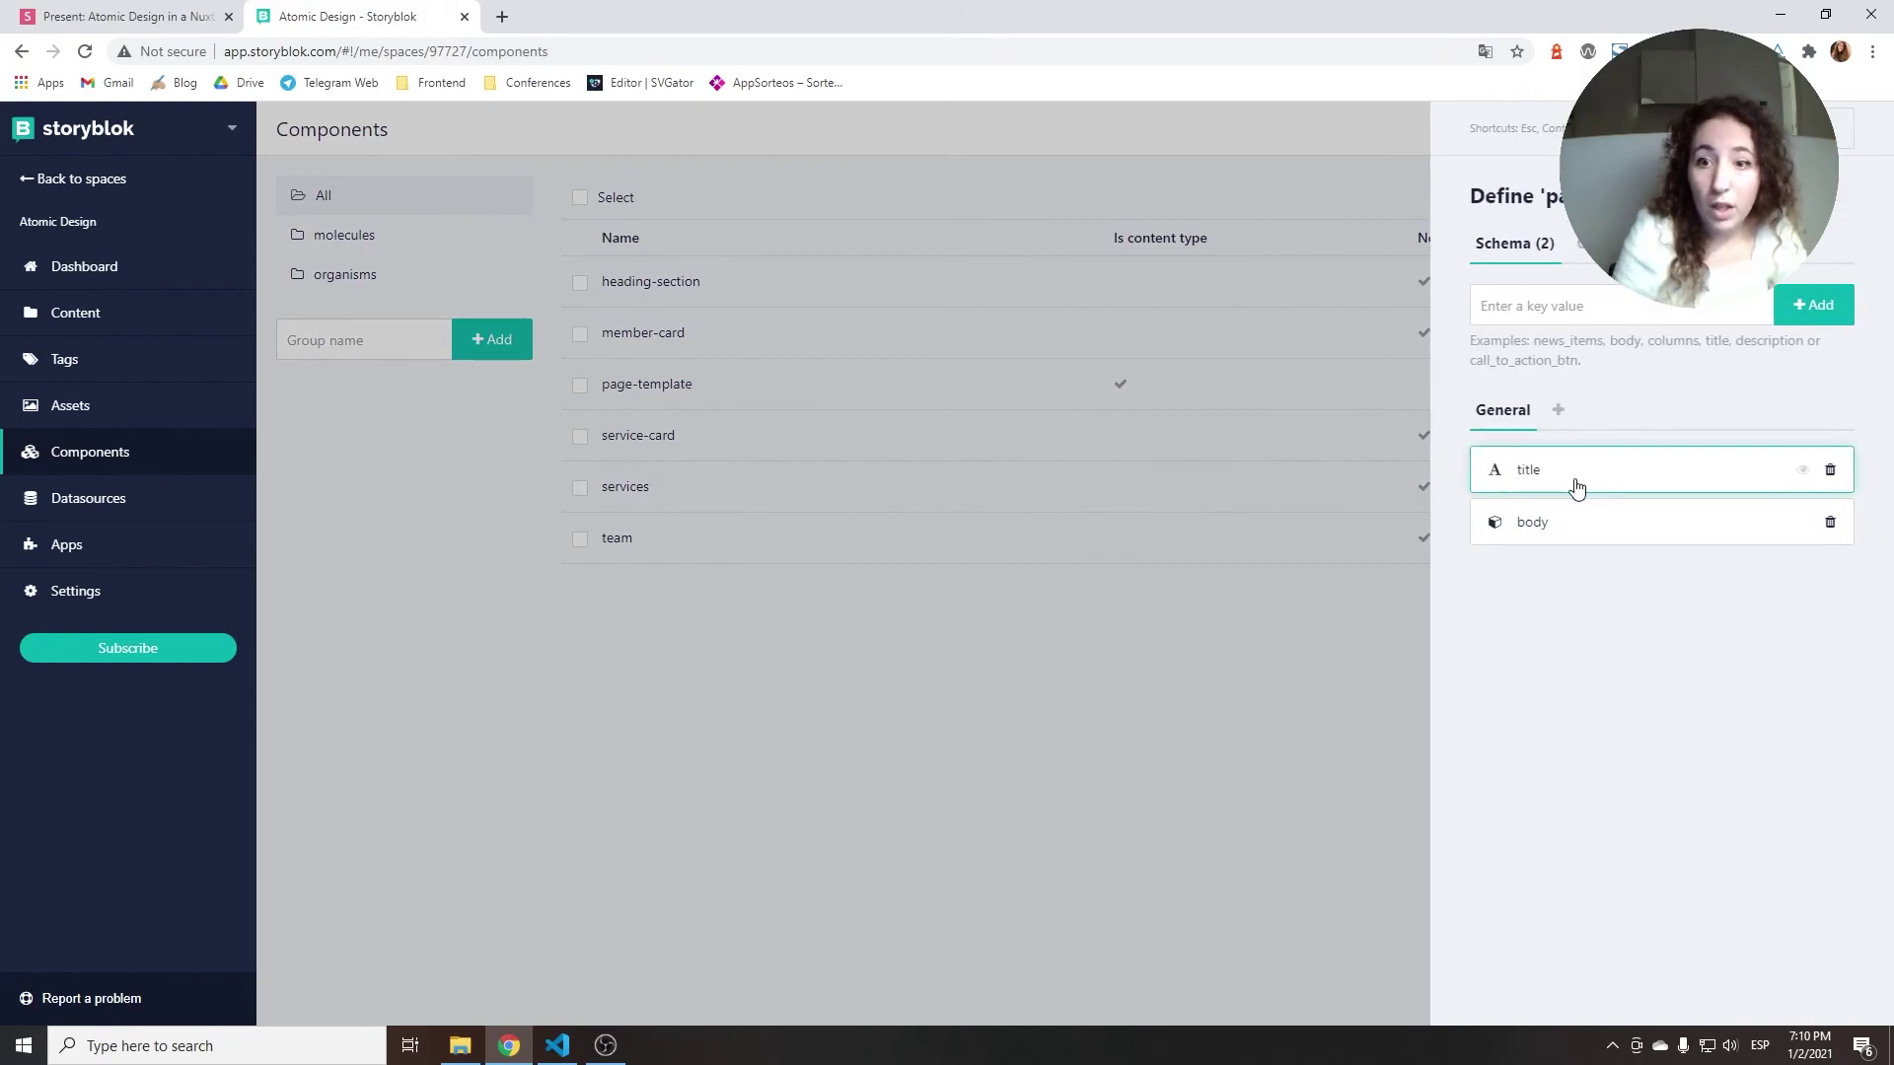
left_click(1529, 470)
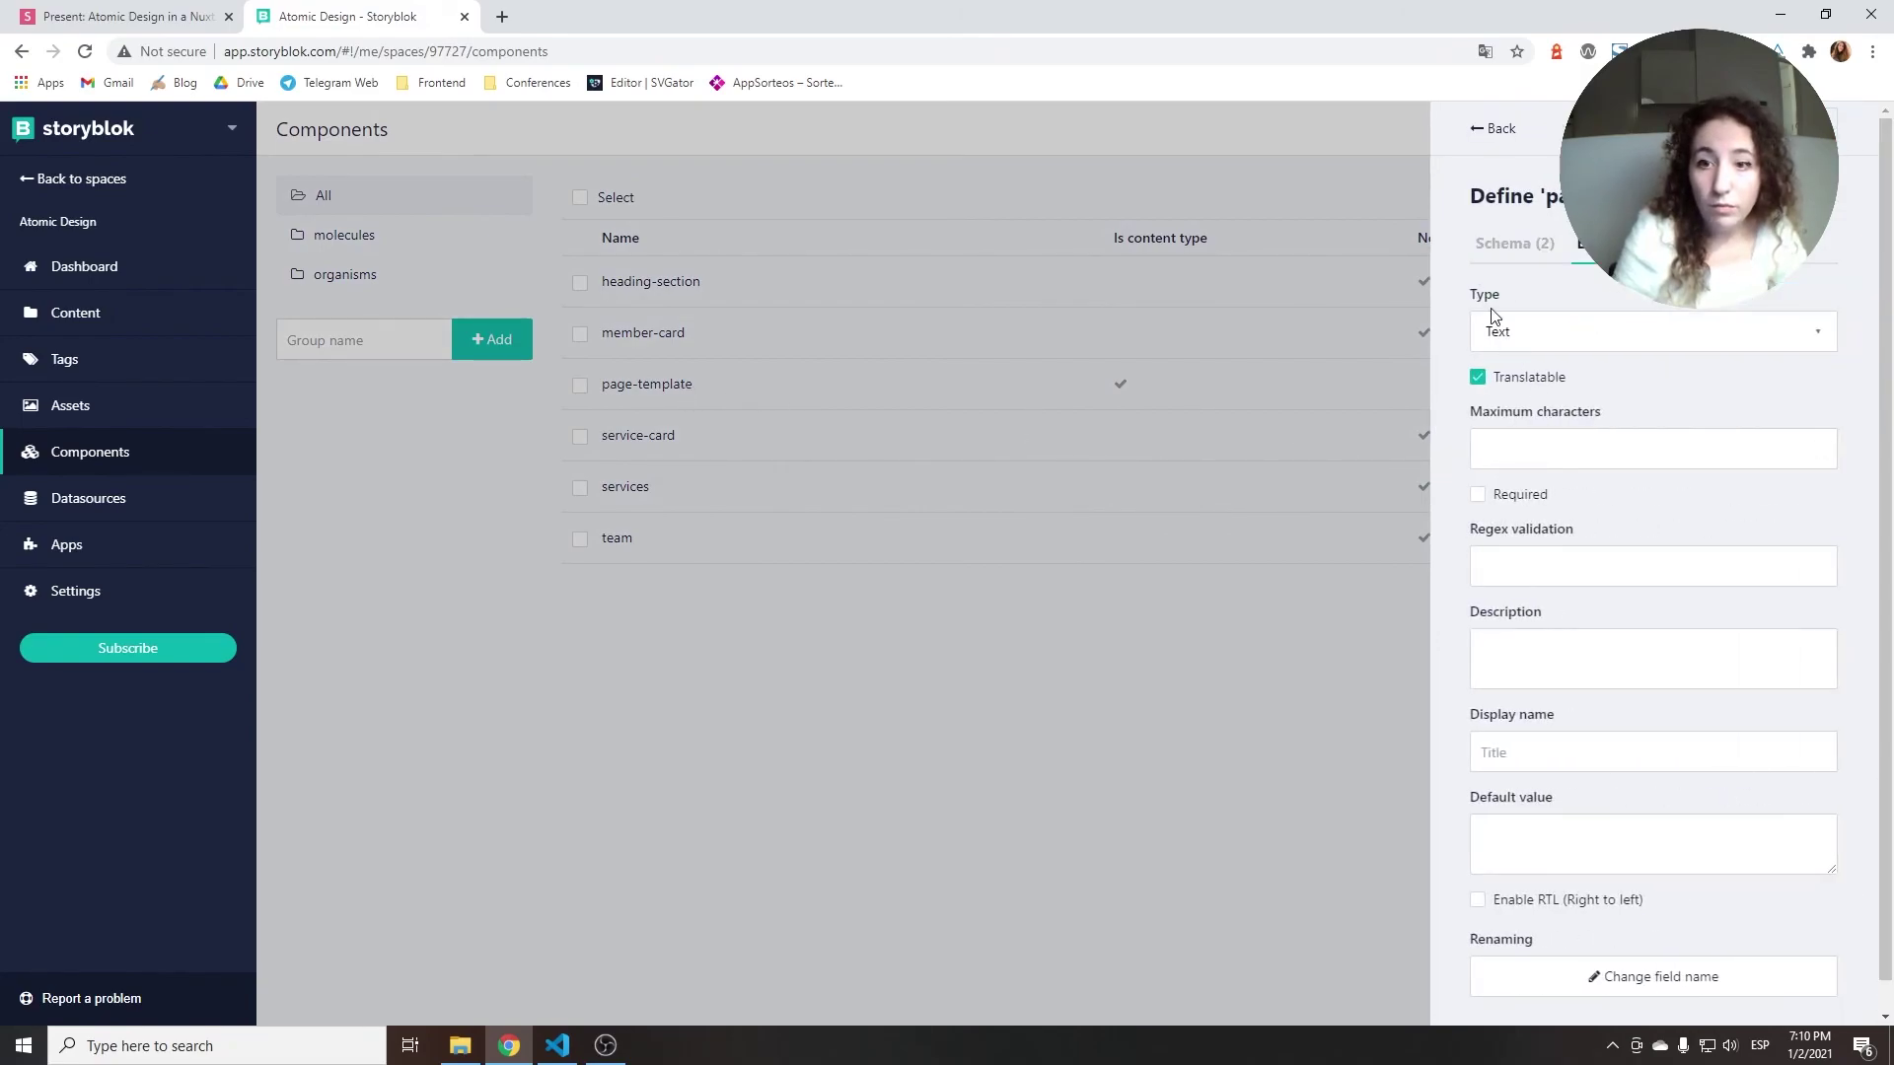
left_click(1542, 262)
left_click(1526, 528)
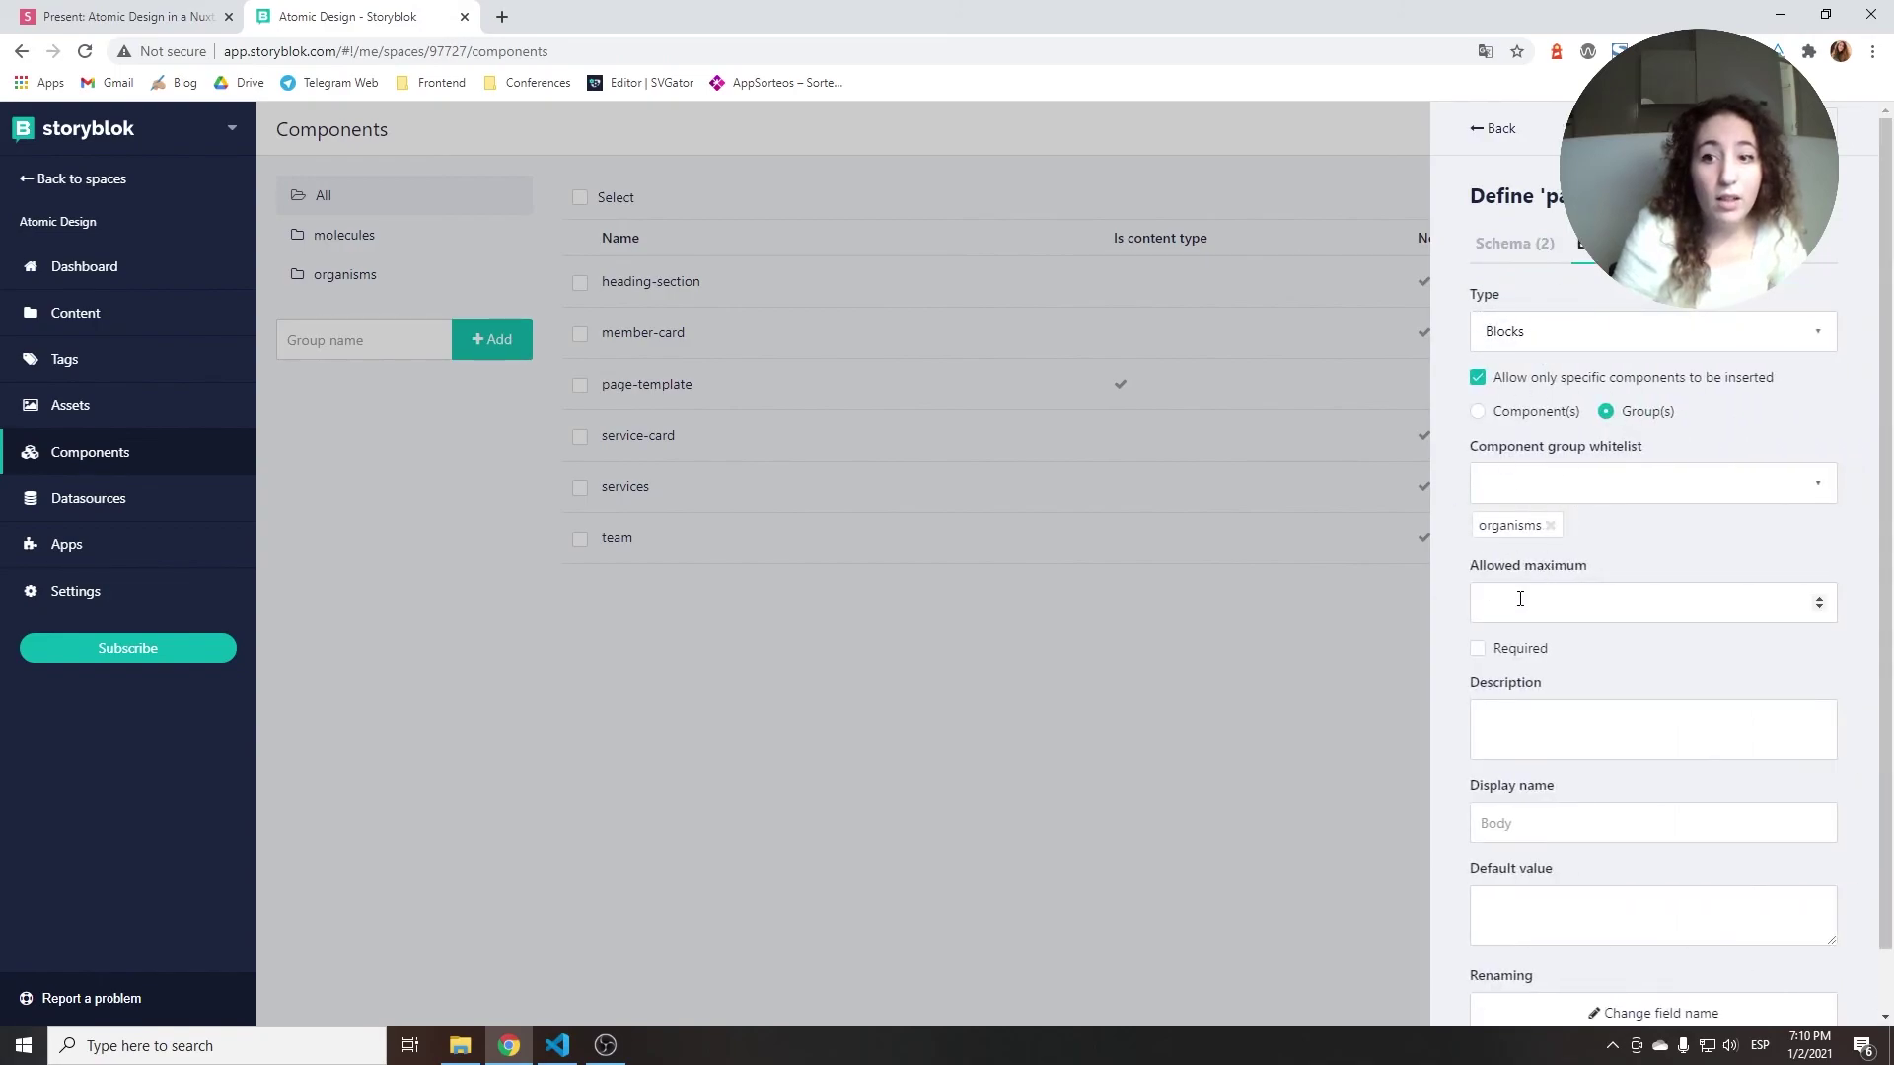
left_click(897, 649)
left_click(132, 321)
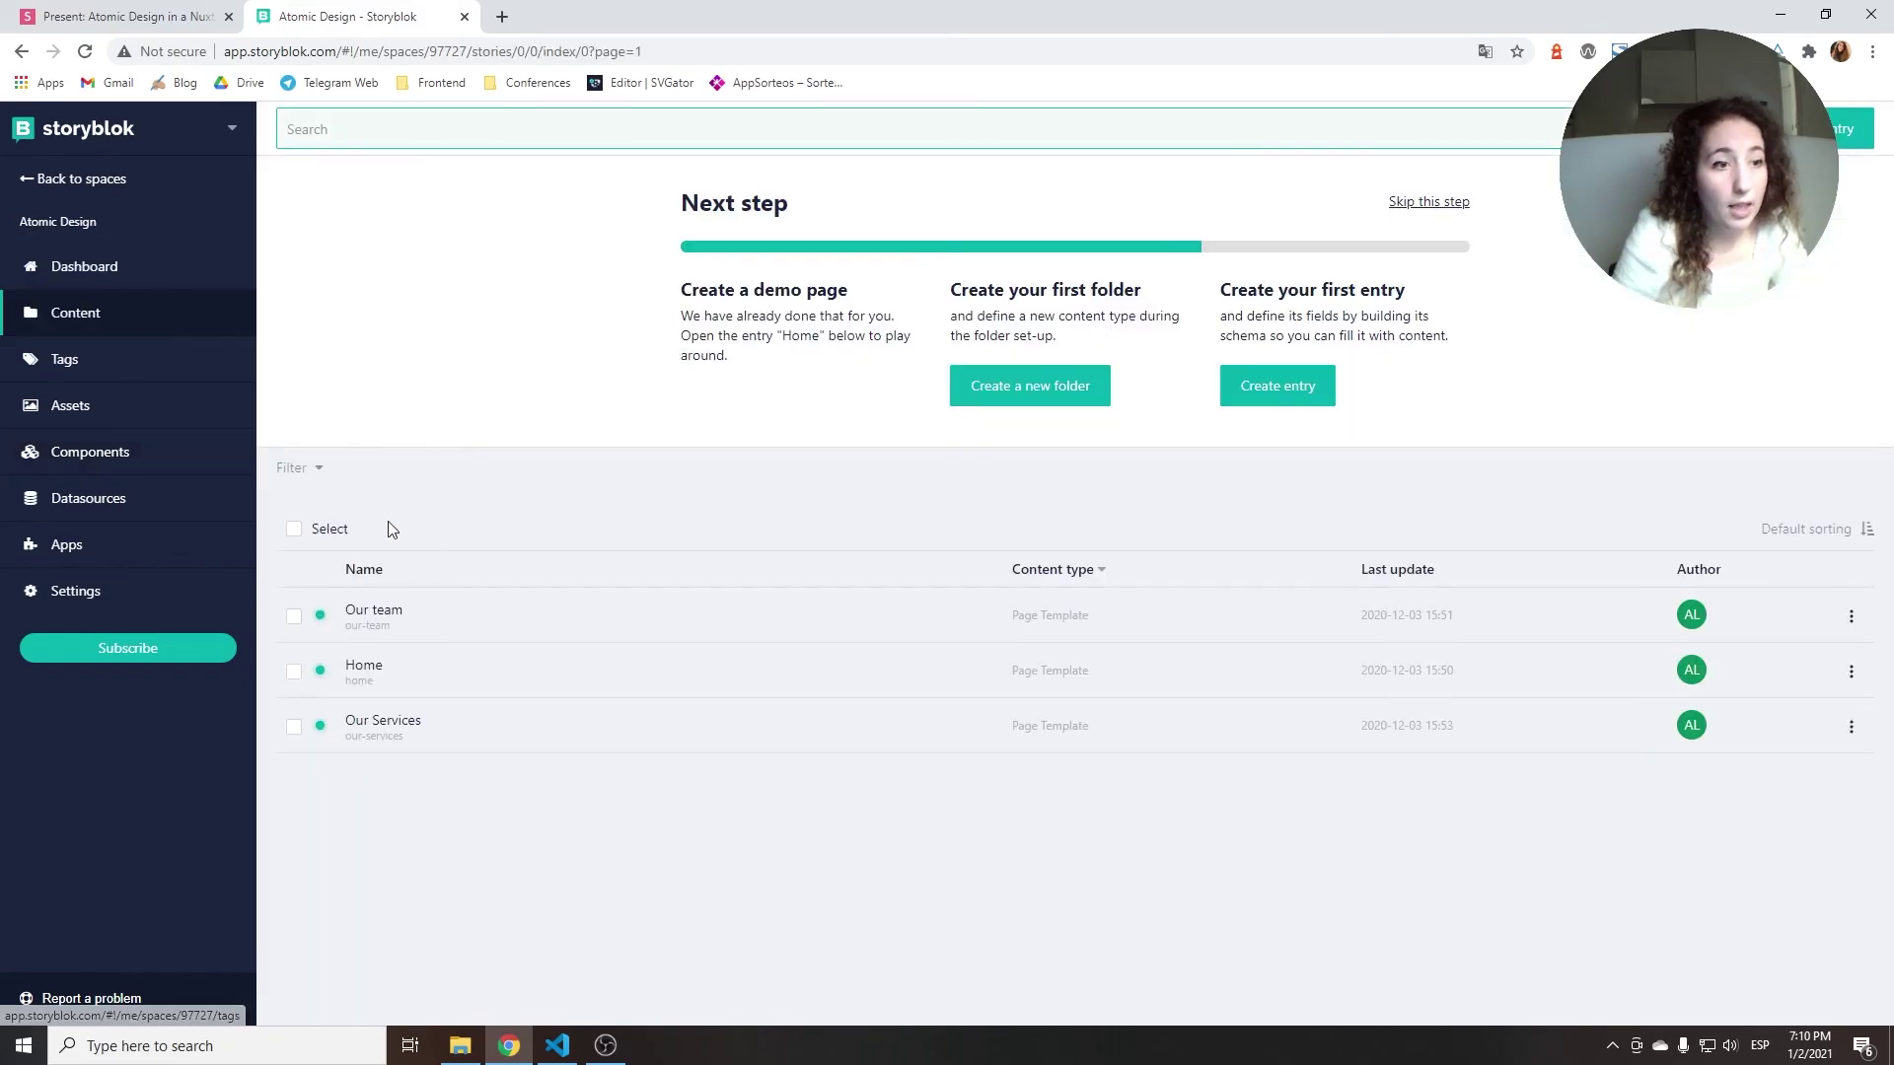
- Open Home in the visual editor and confirm Add block offers only organisms Services and Team
left_click(338, 671)
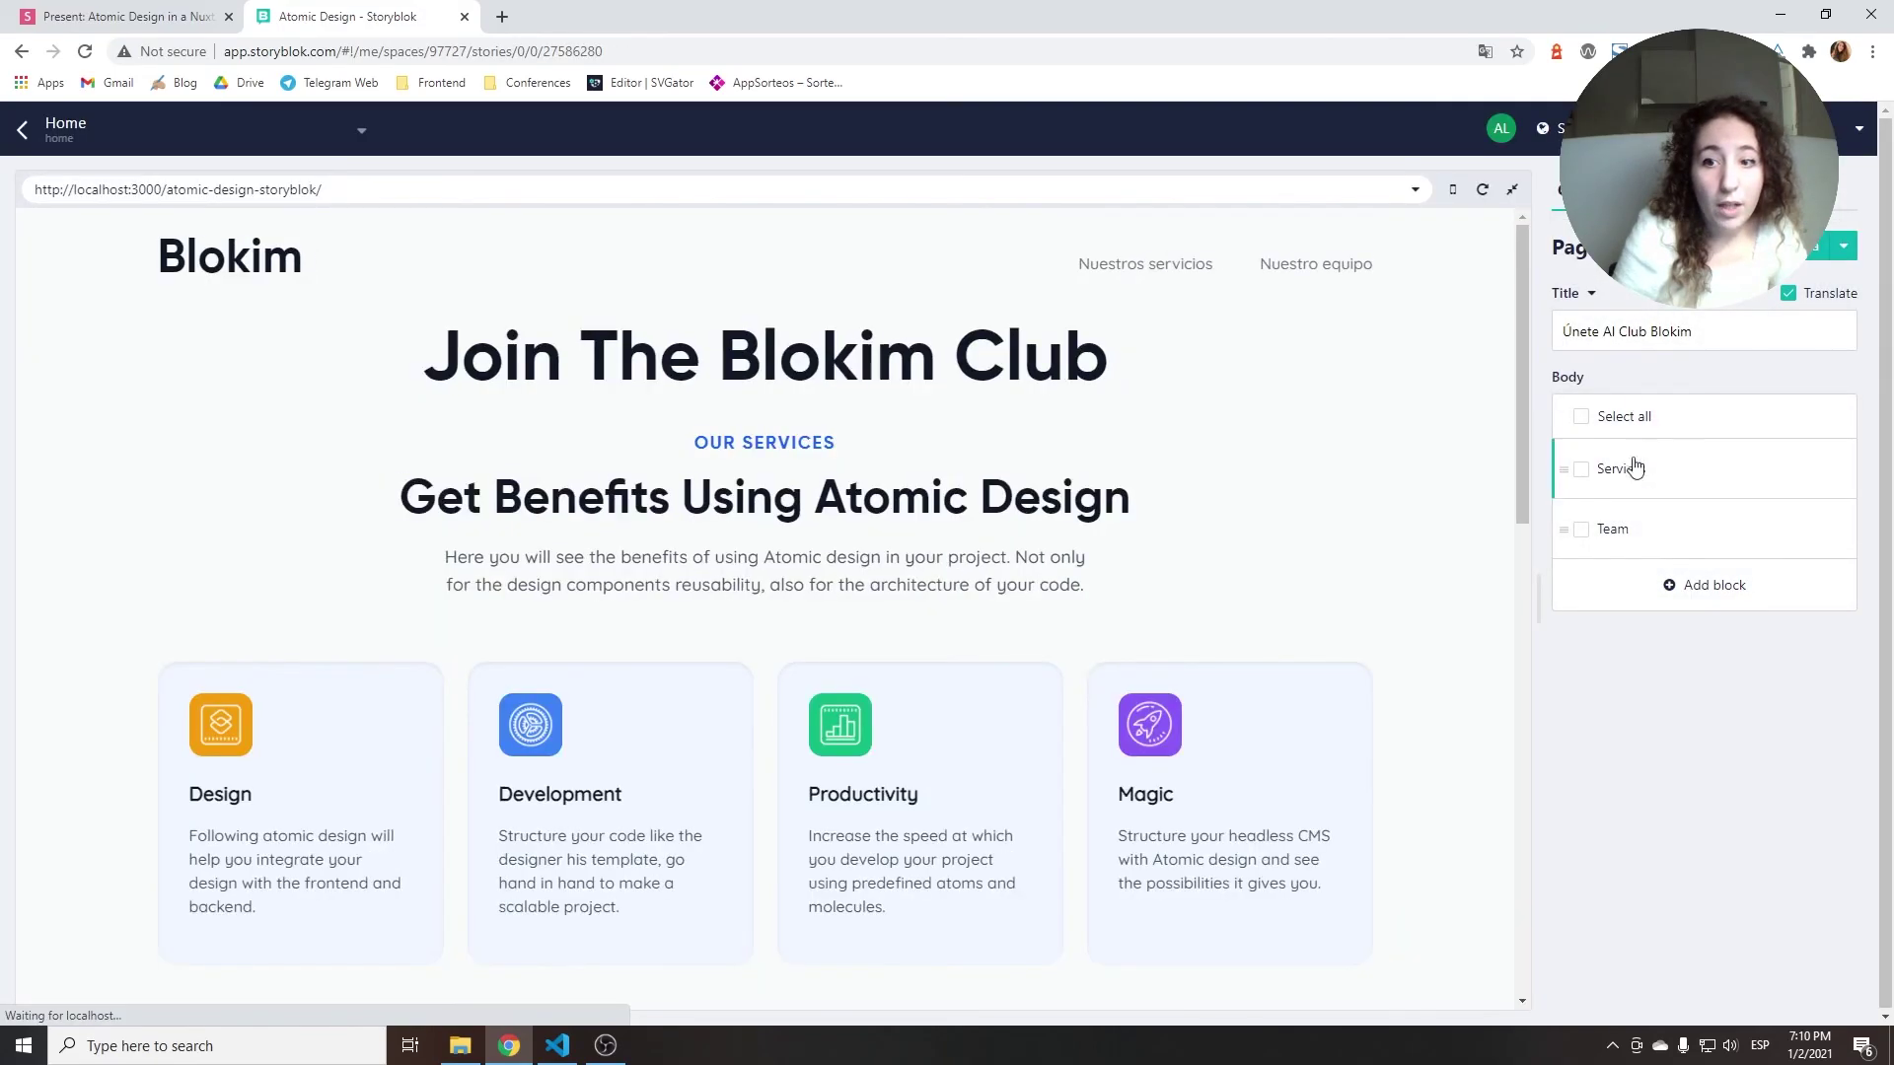
left_click(1708, 585)
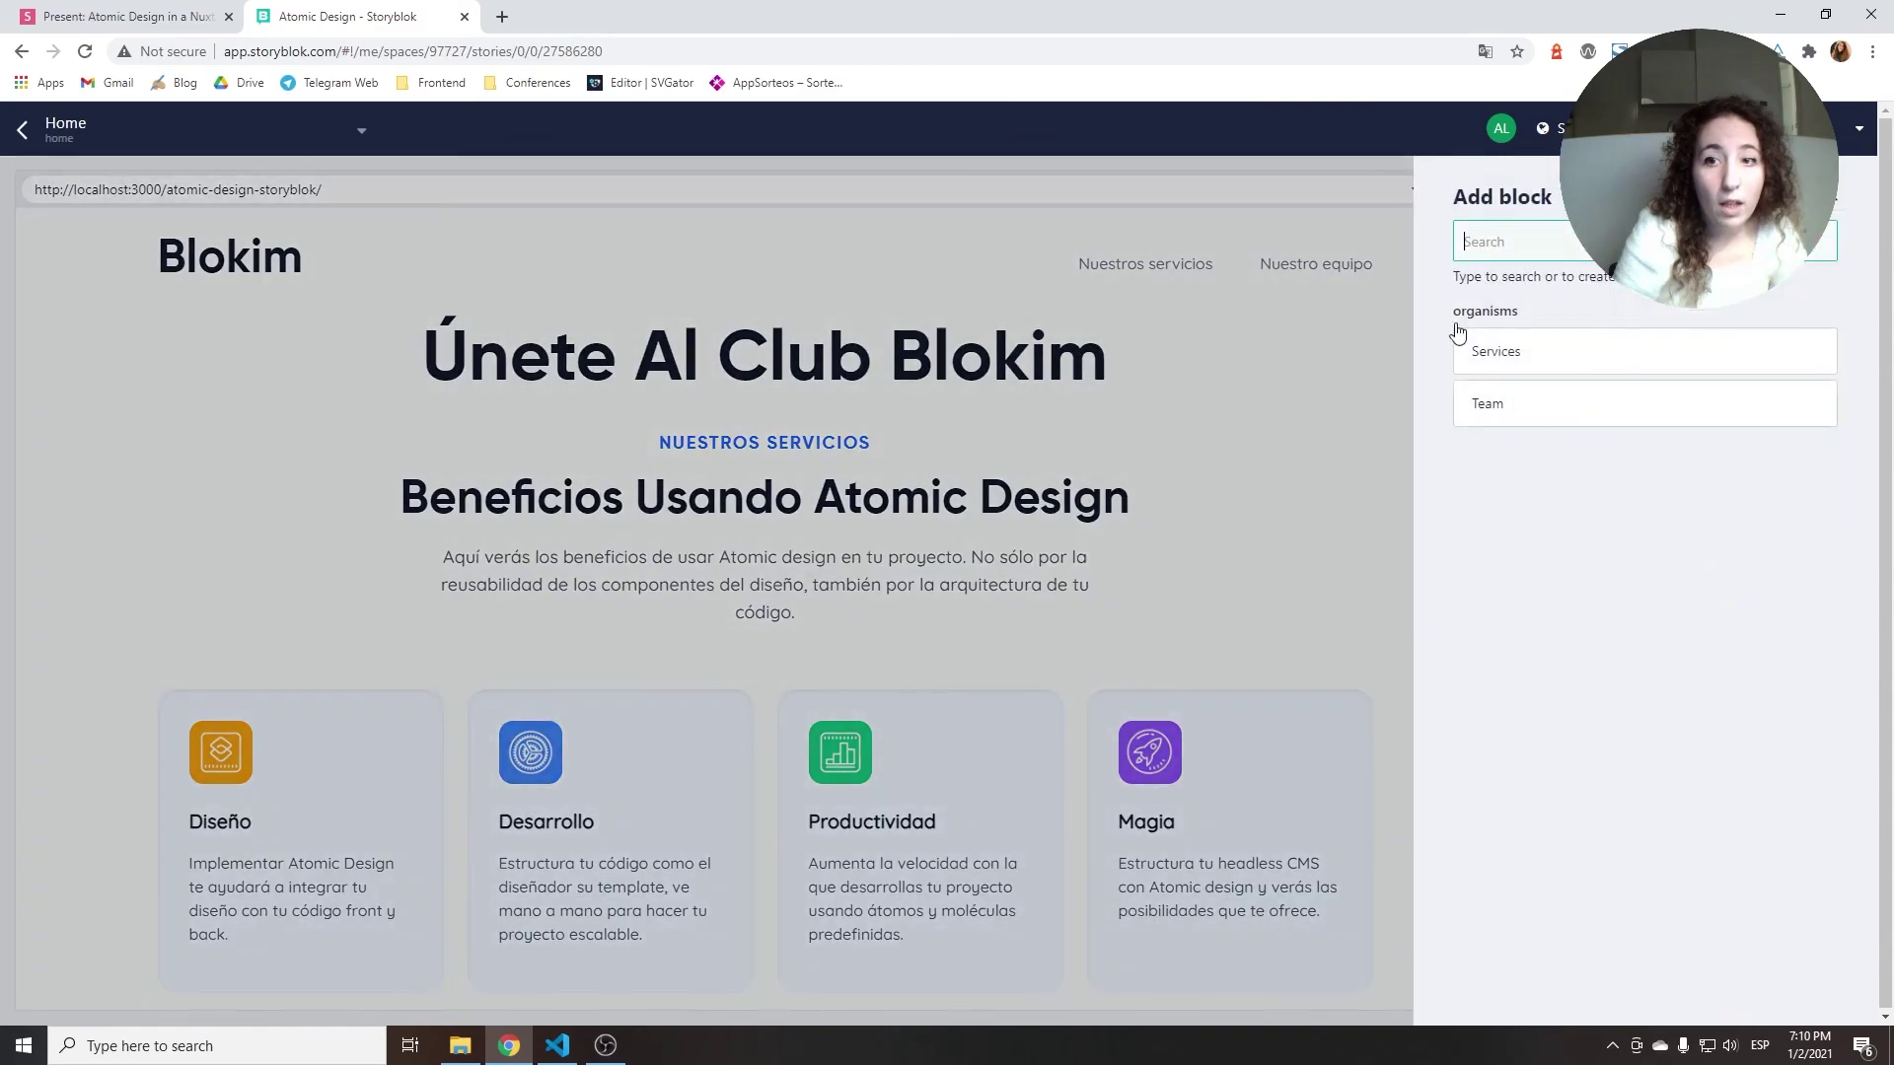
left_click(1457, 314)
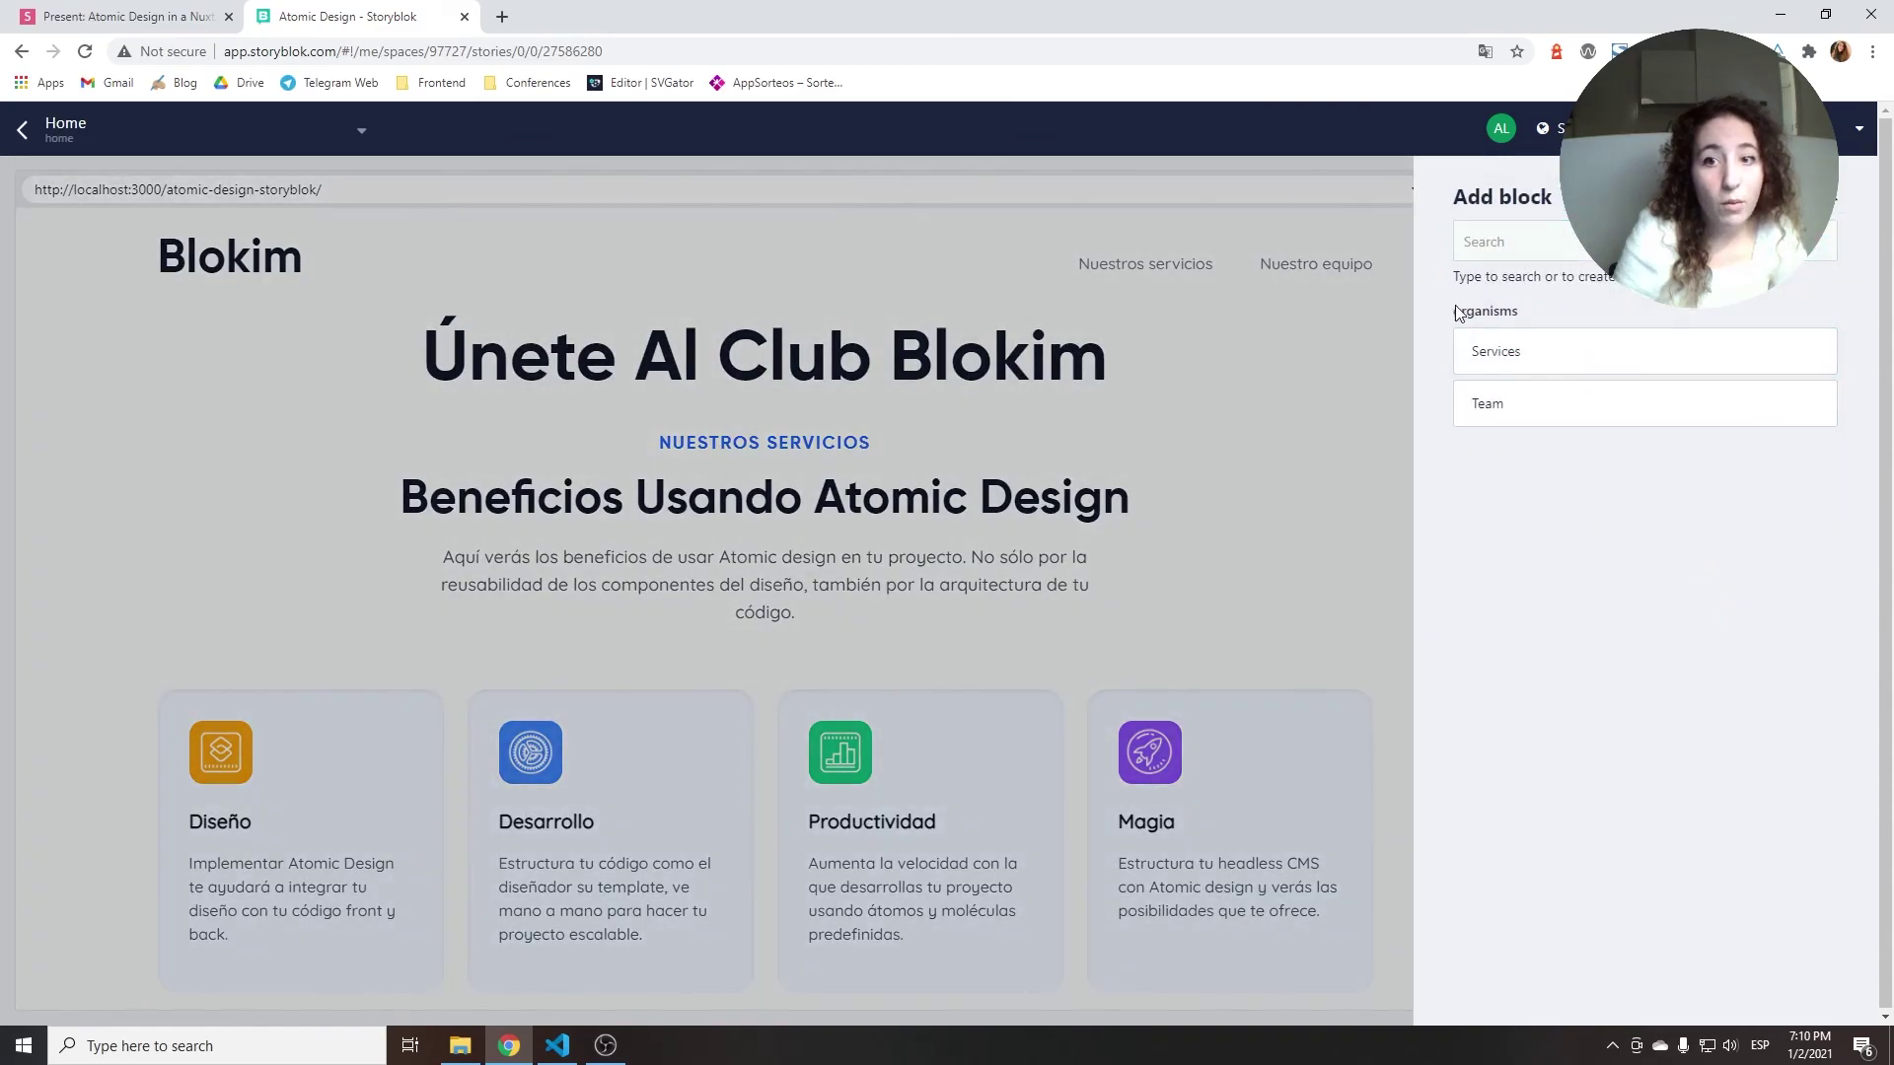
double_click(1457, 313)
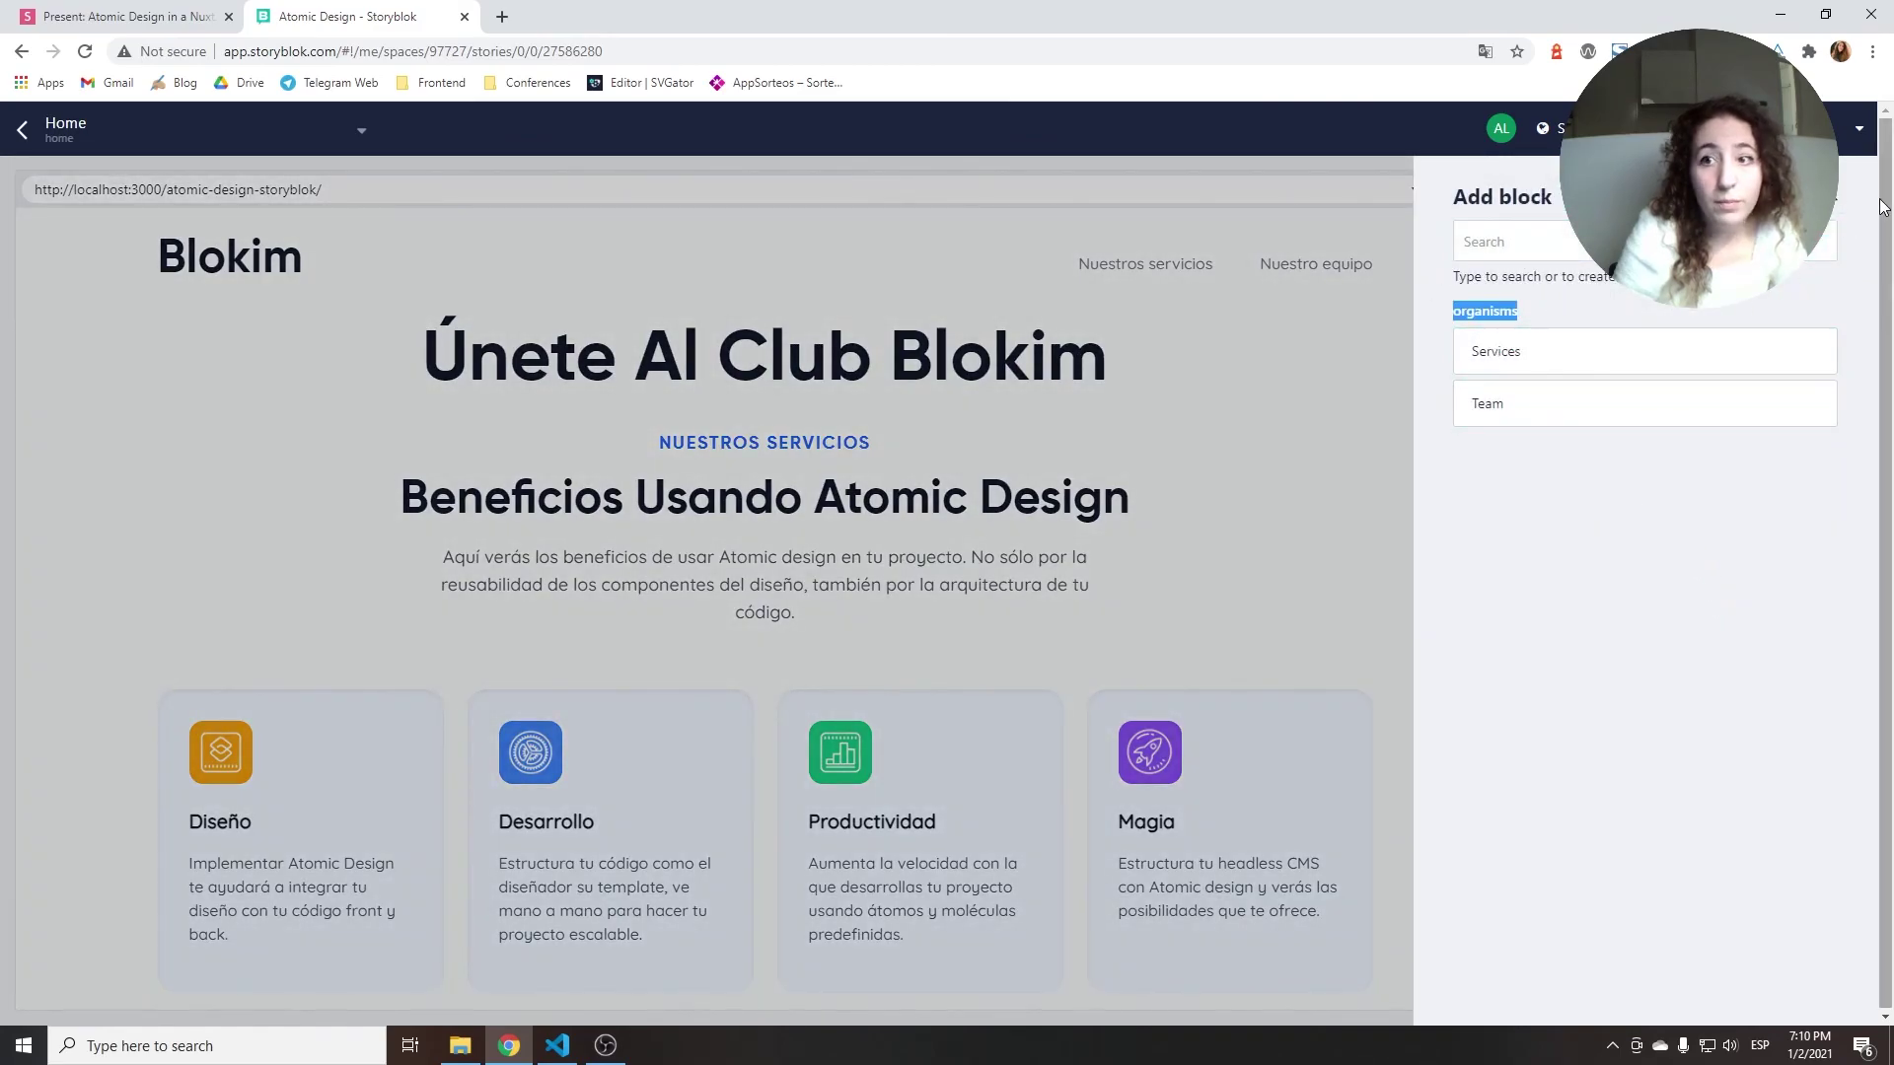
left_click(1023, 518)
scroll(1023, 518, "down", 5)
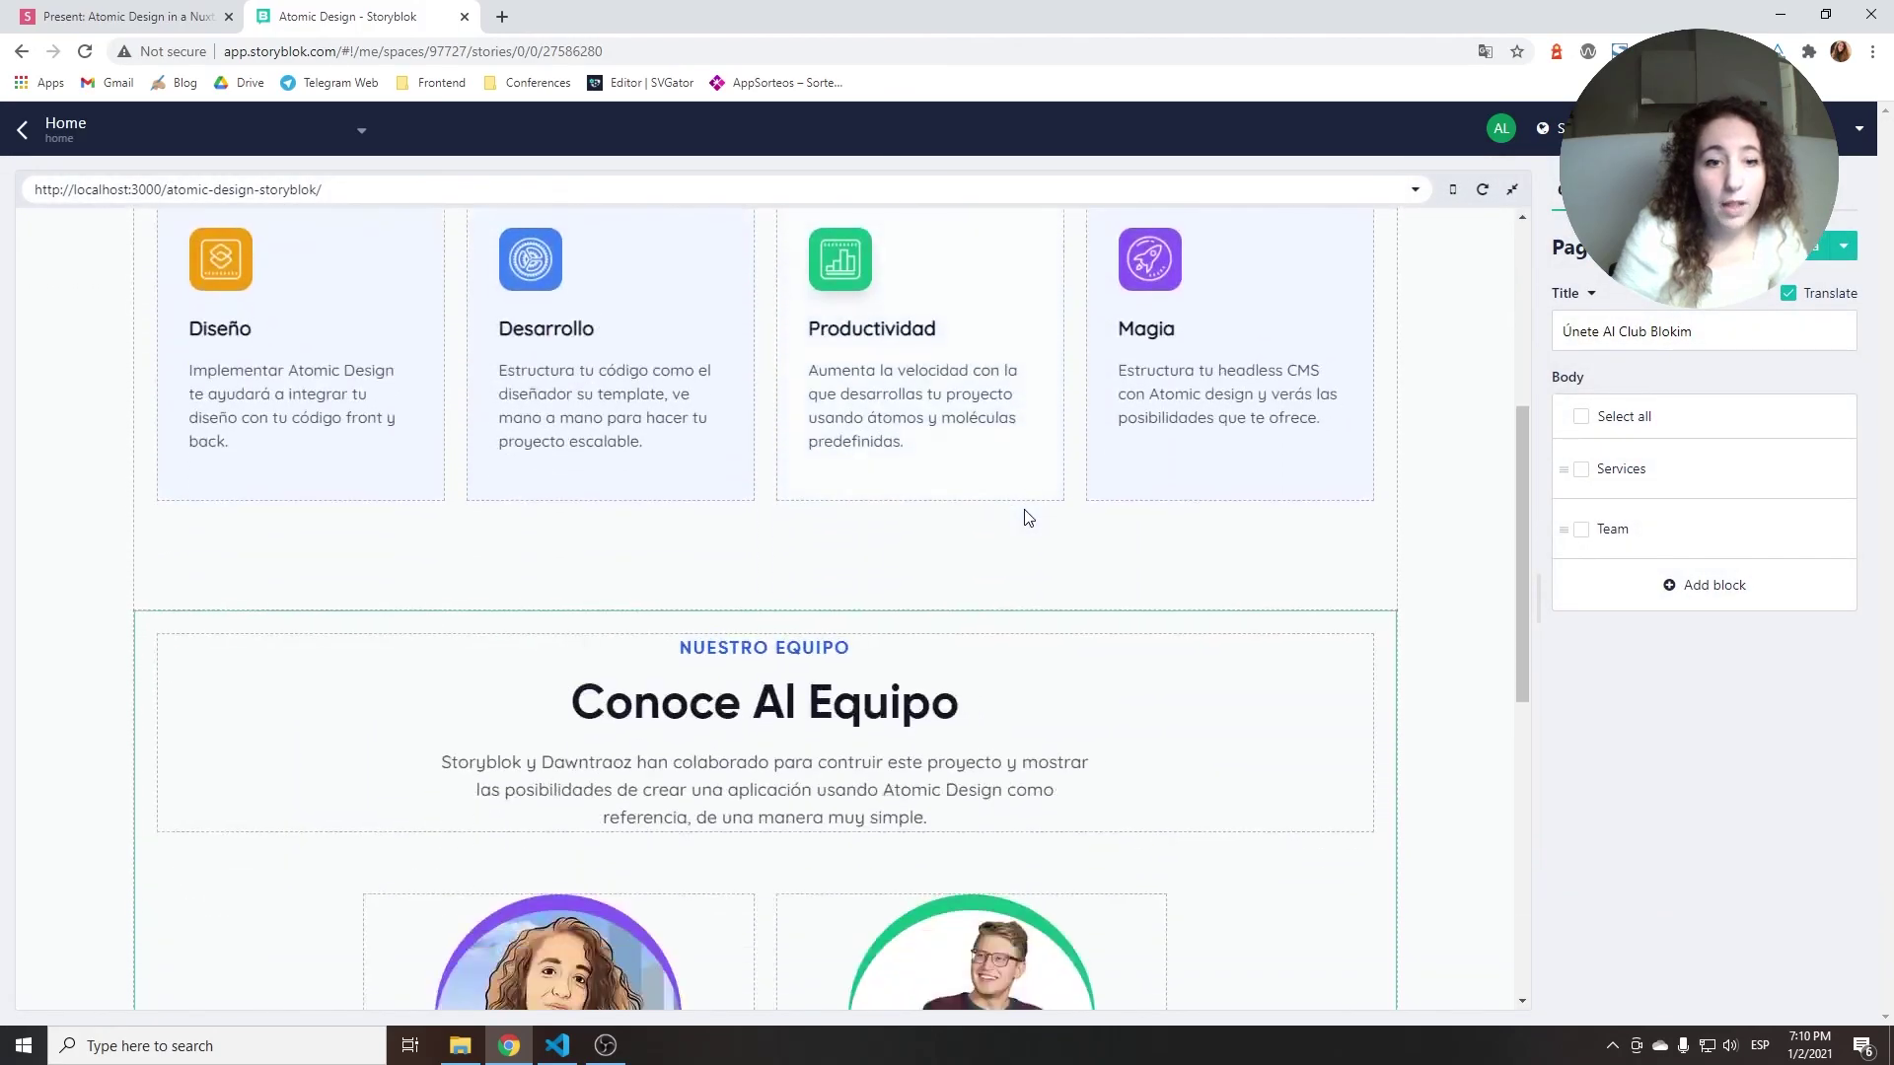
scroll(1024, 513, "down", 3)
scroll(1073, 528, "up", 8)
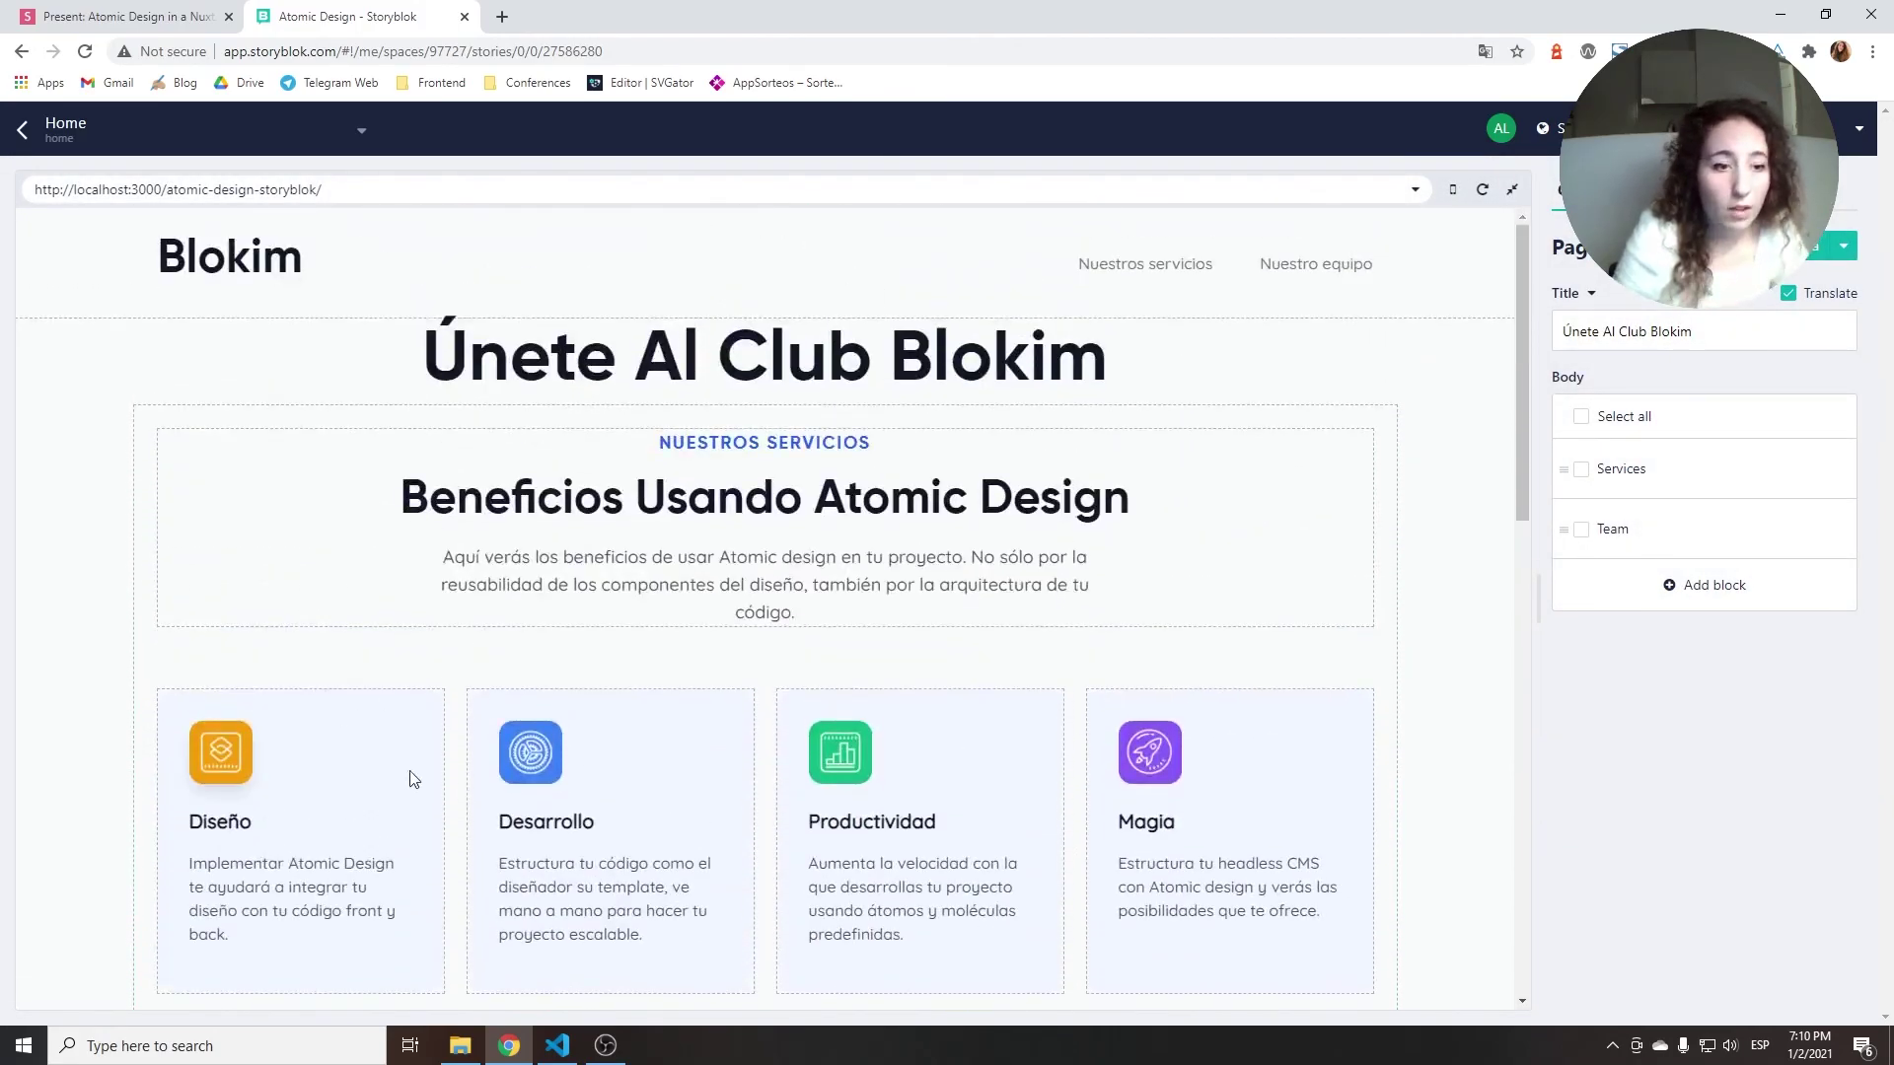
- Rename the Desarrollo service card to 'kdjsdf' in Home, then leave and discard the unsaved edit
left_click(612, 795)
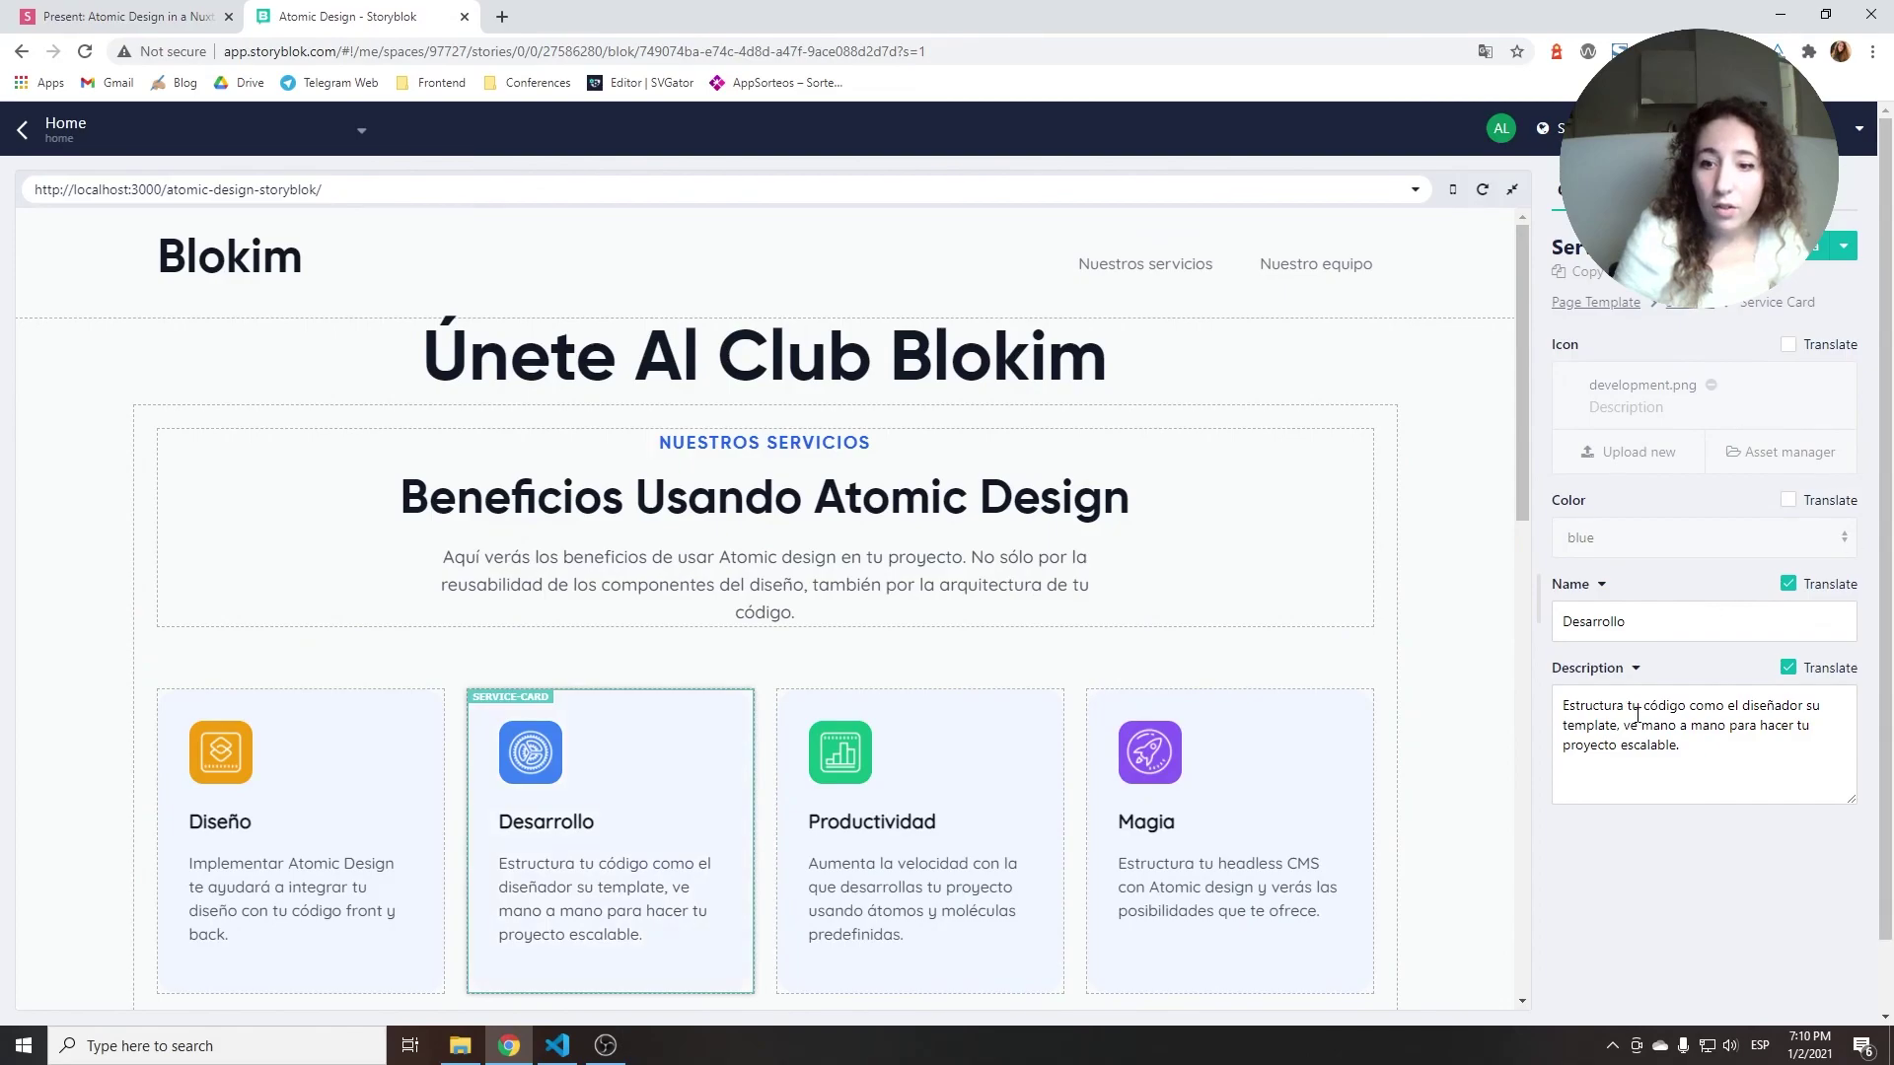
left_click(1633, 622)
type("kd")
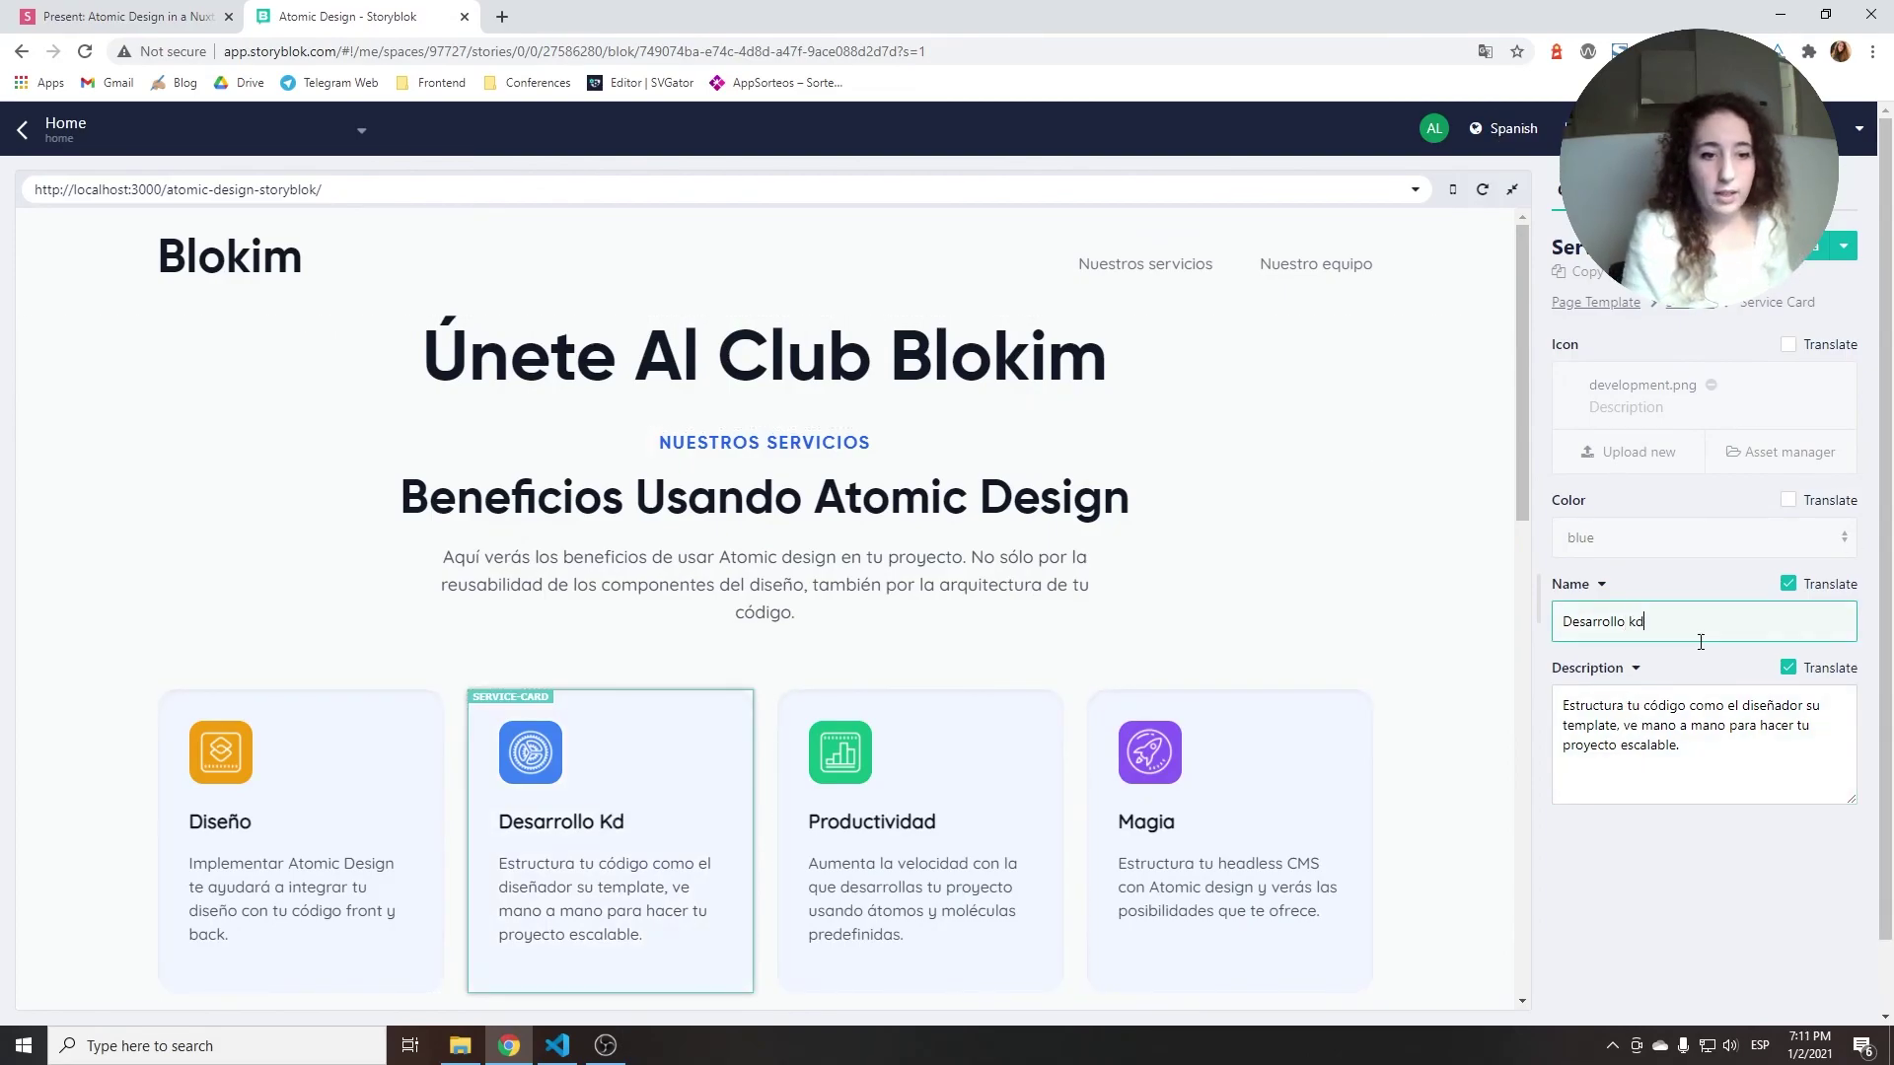
type("jsdf")
scroll(694, 690, "down", 1)
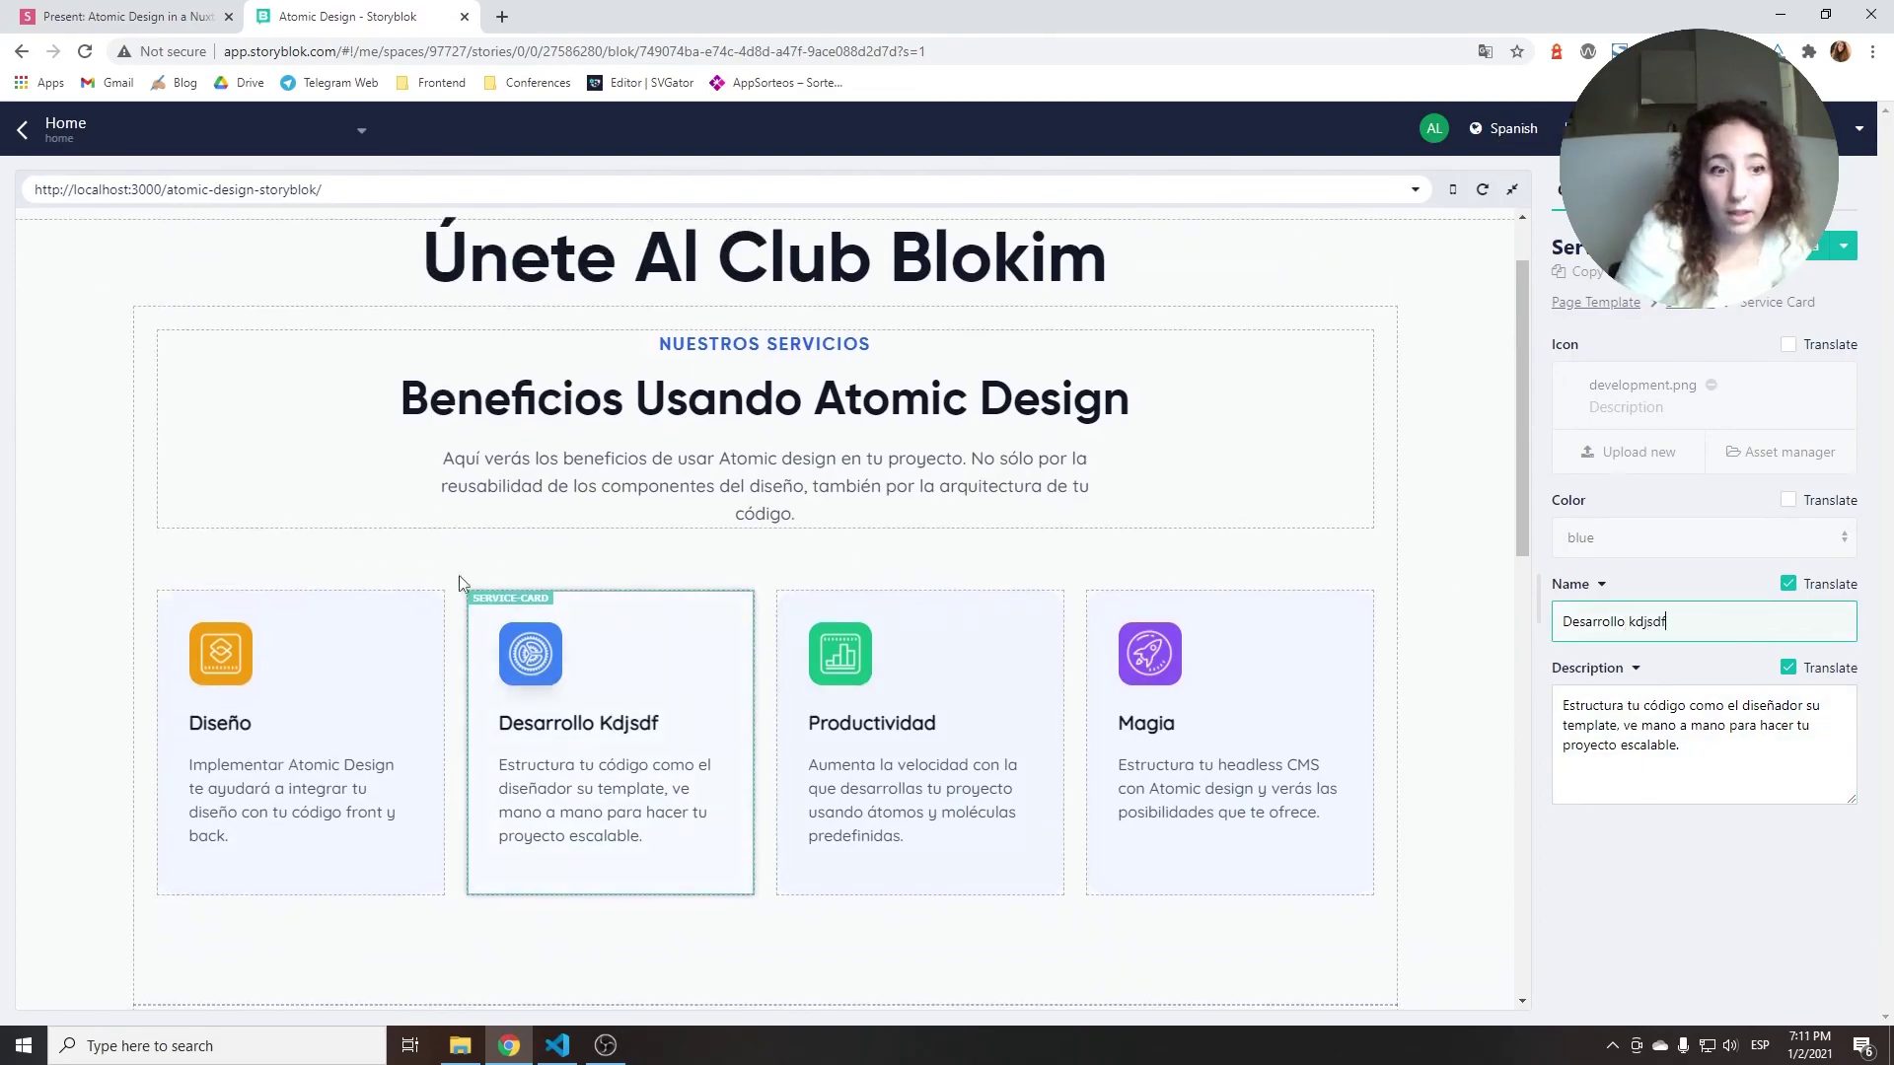
scroll(905, 620, "down", 1)
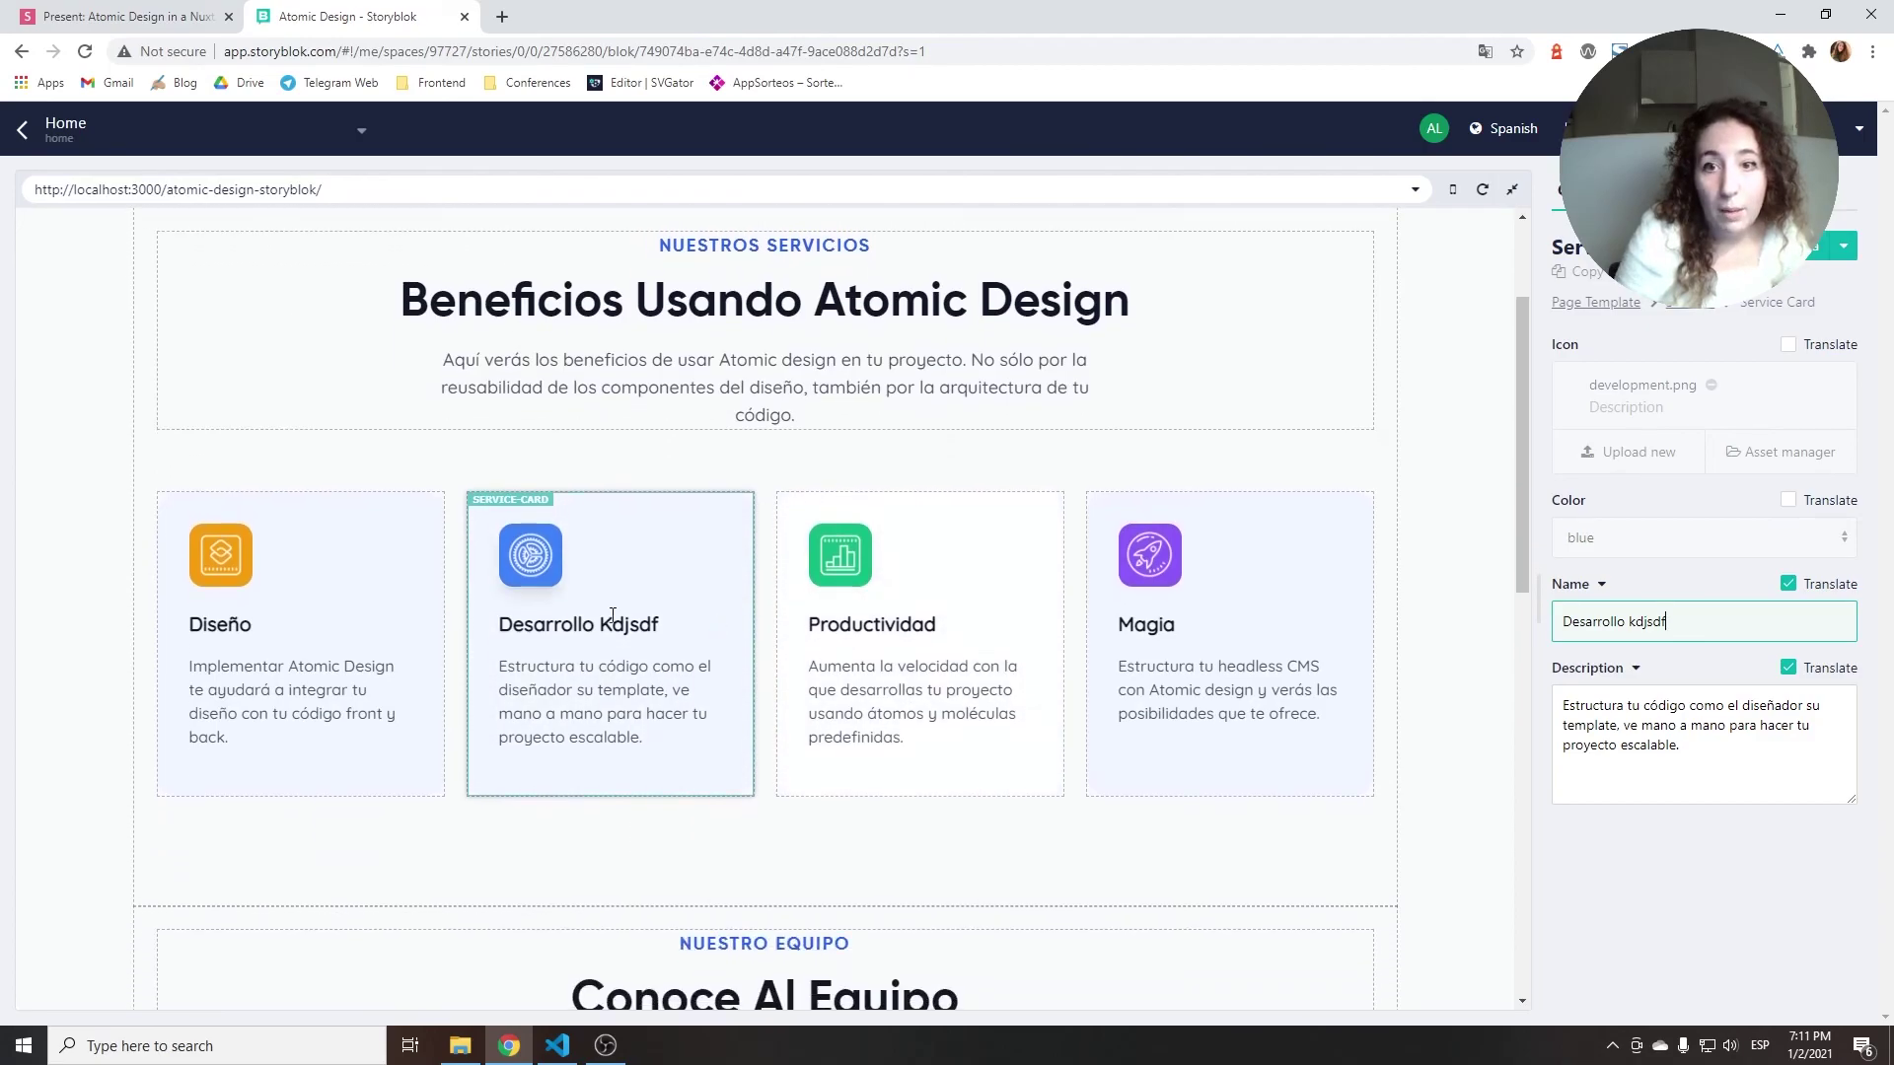
left_click(24, 131)
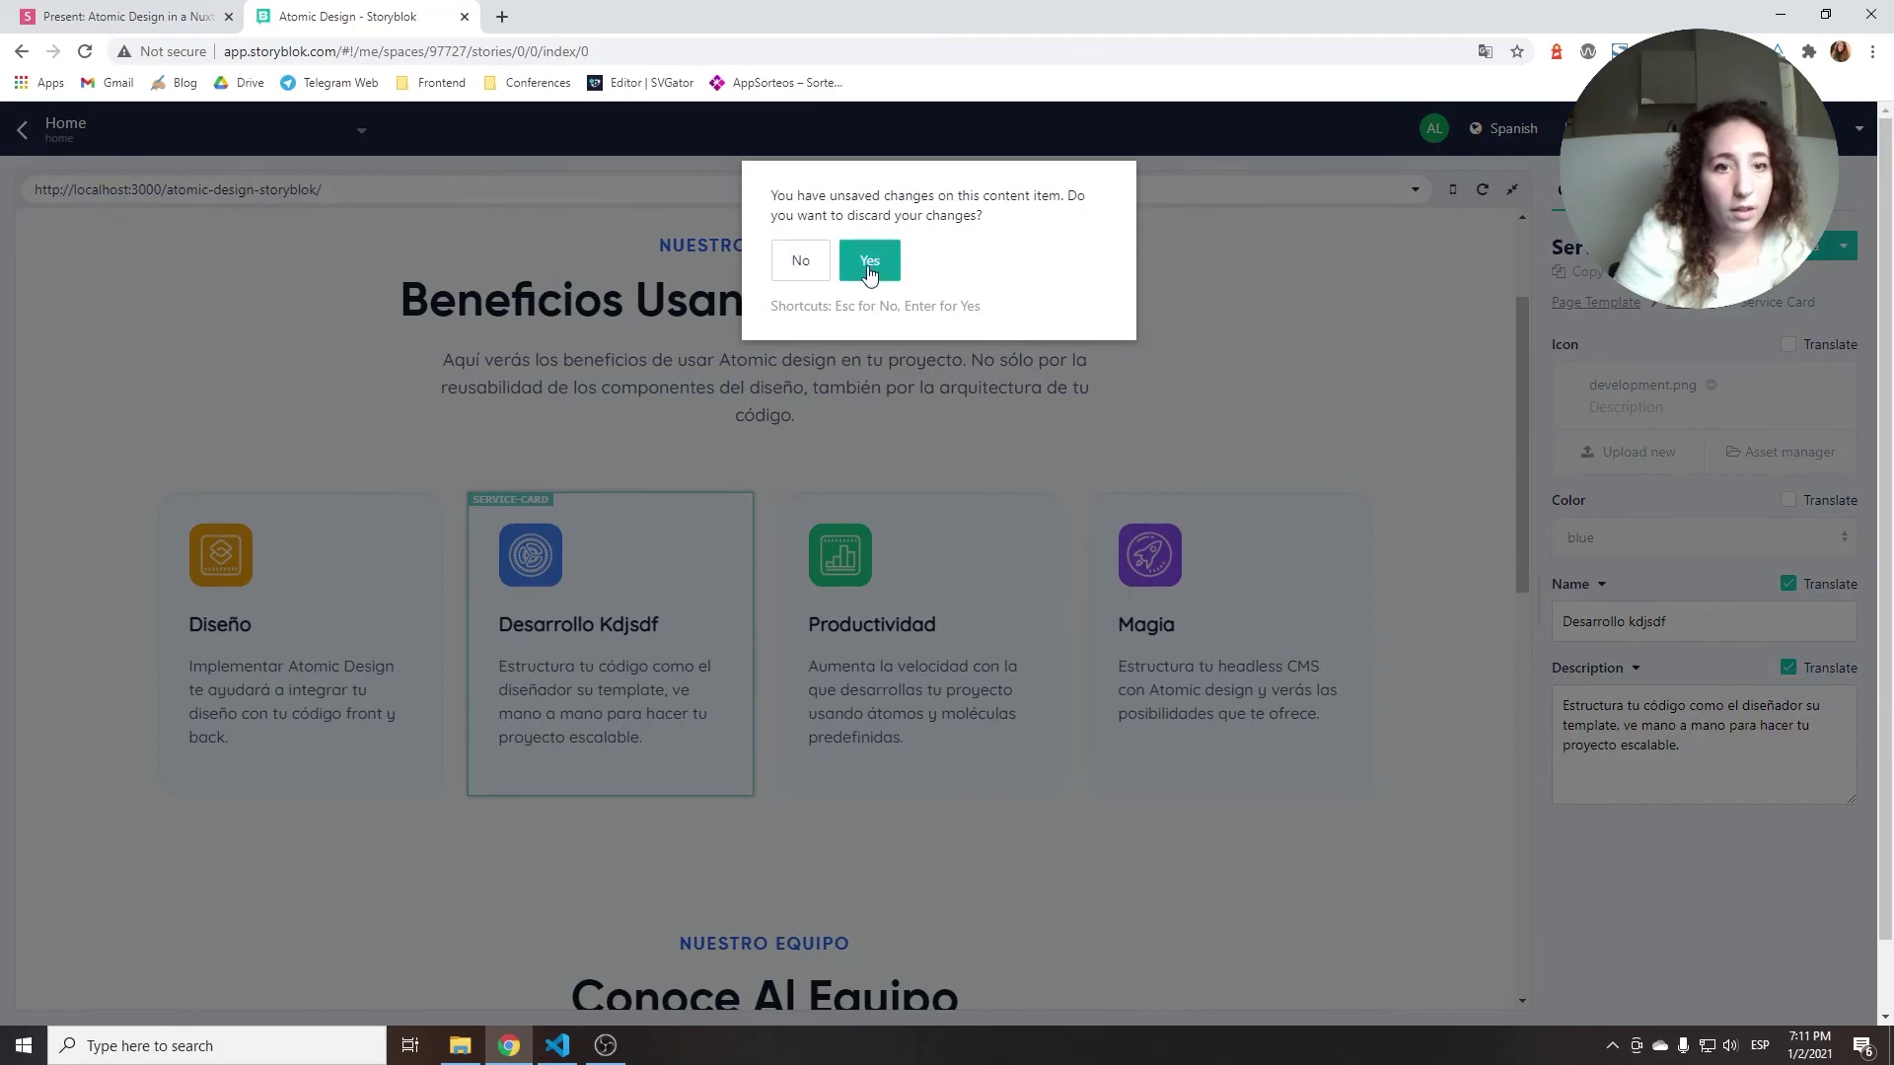
left_click(870, 258)
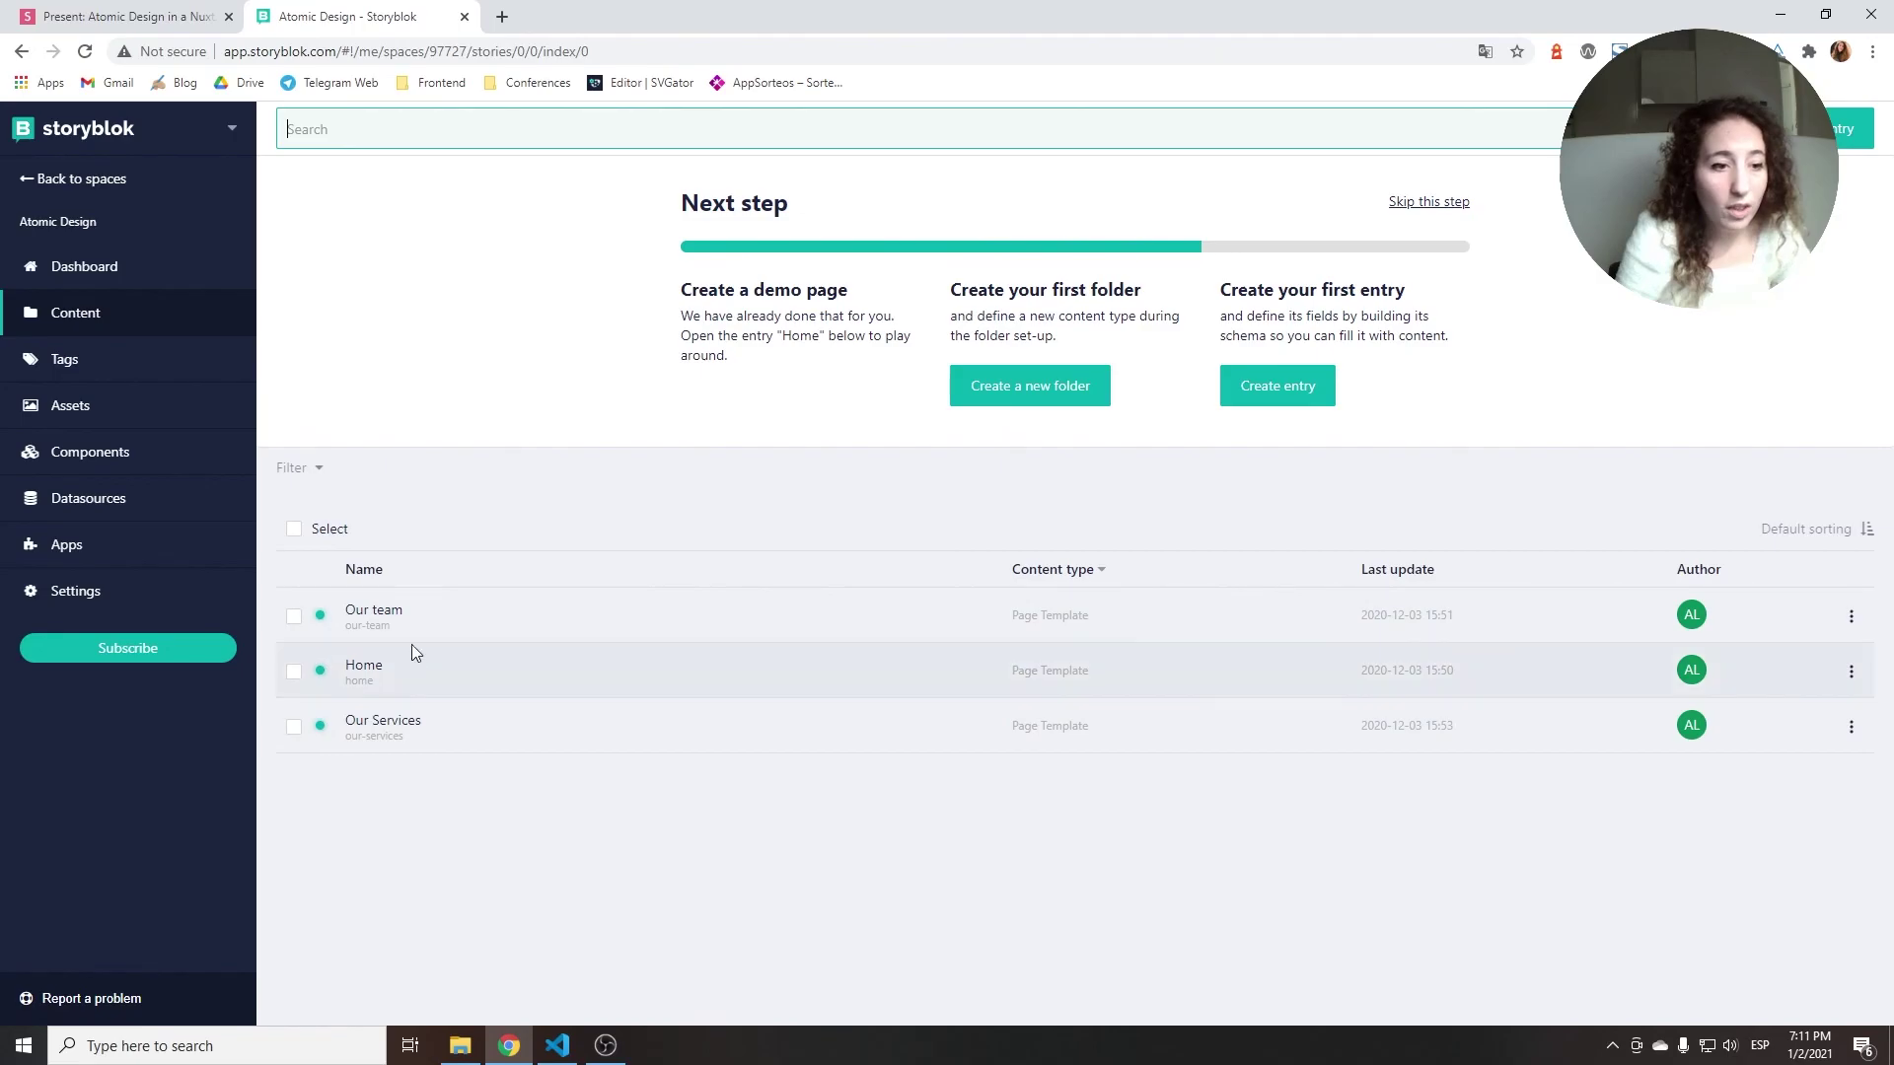
- Open the Our team story's Nuestro Equipo preview, then return to the Slides.com Q&A slide
left_click(374, 616)
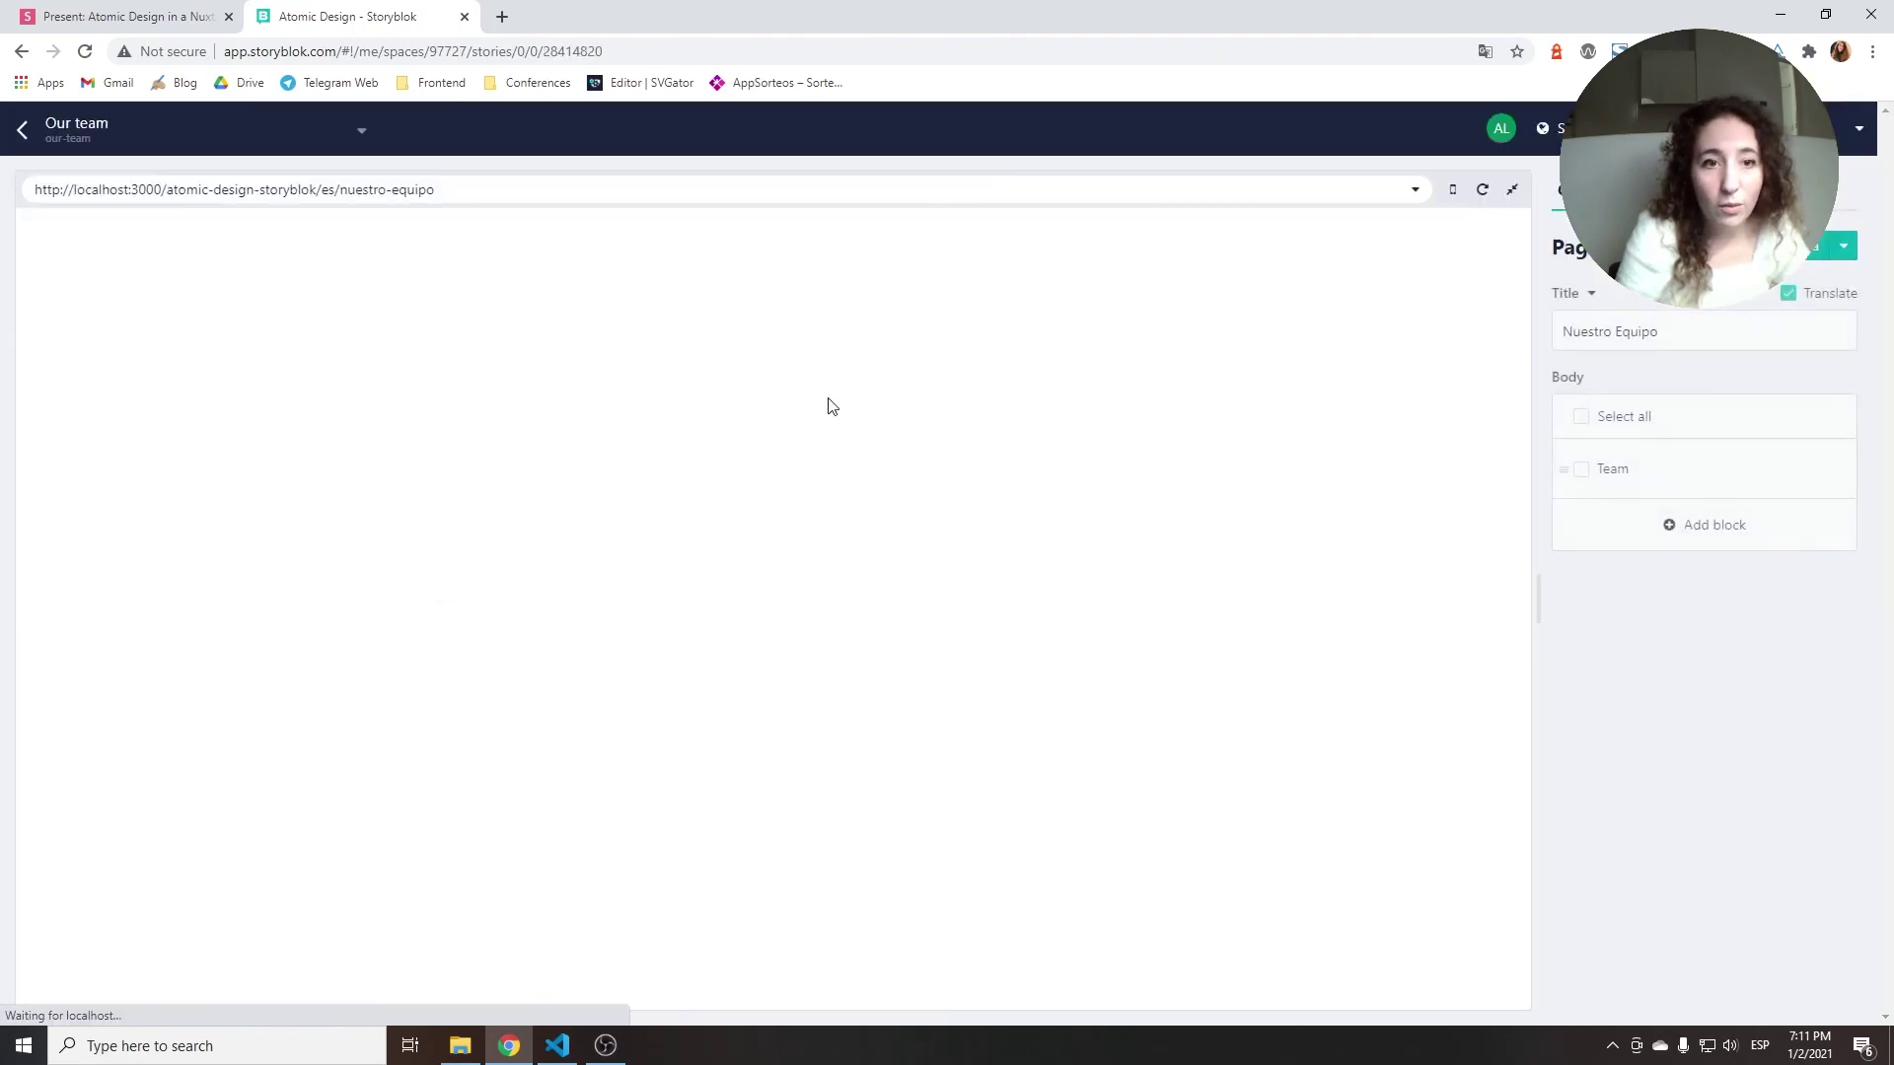
left_click(148, 8)
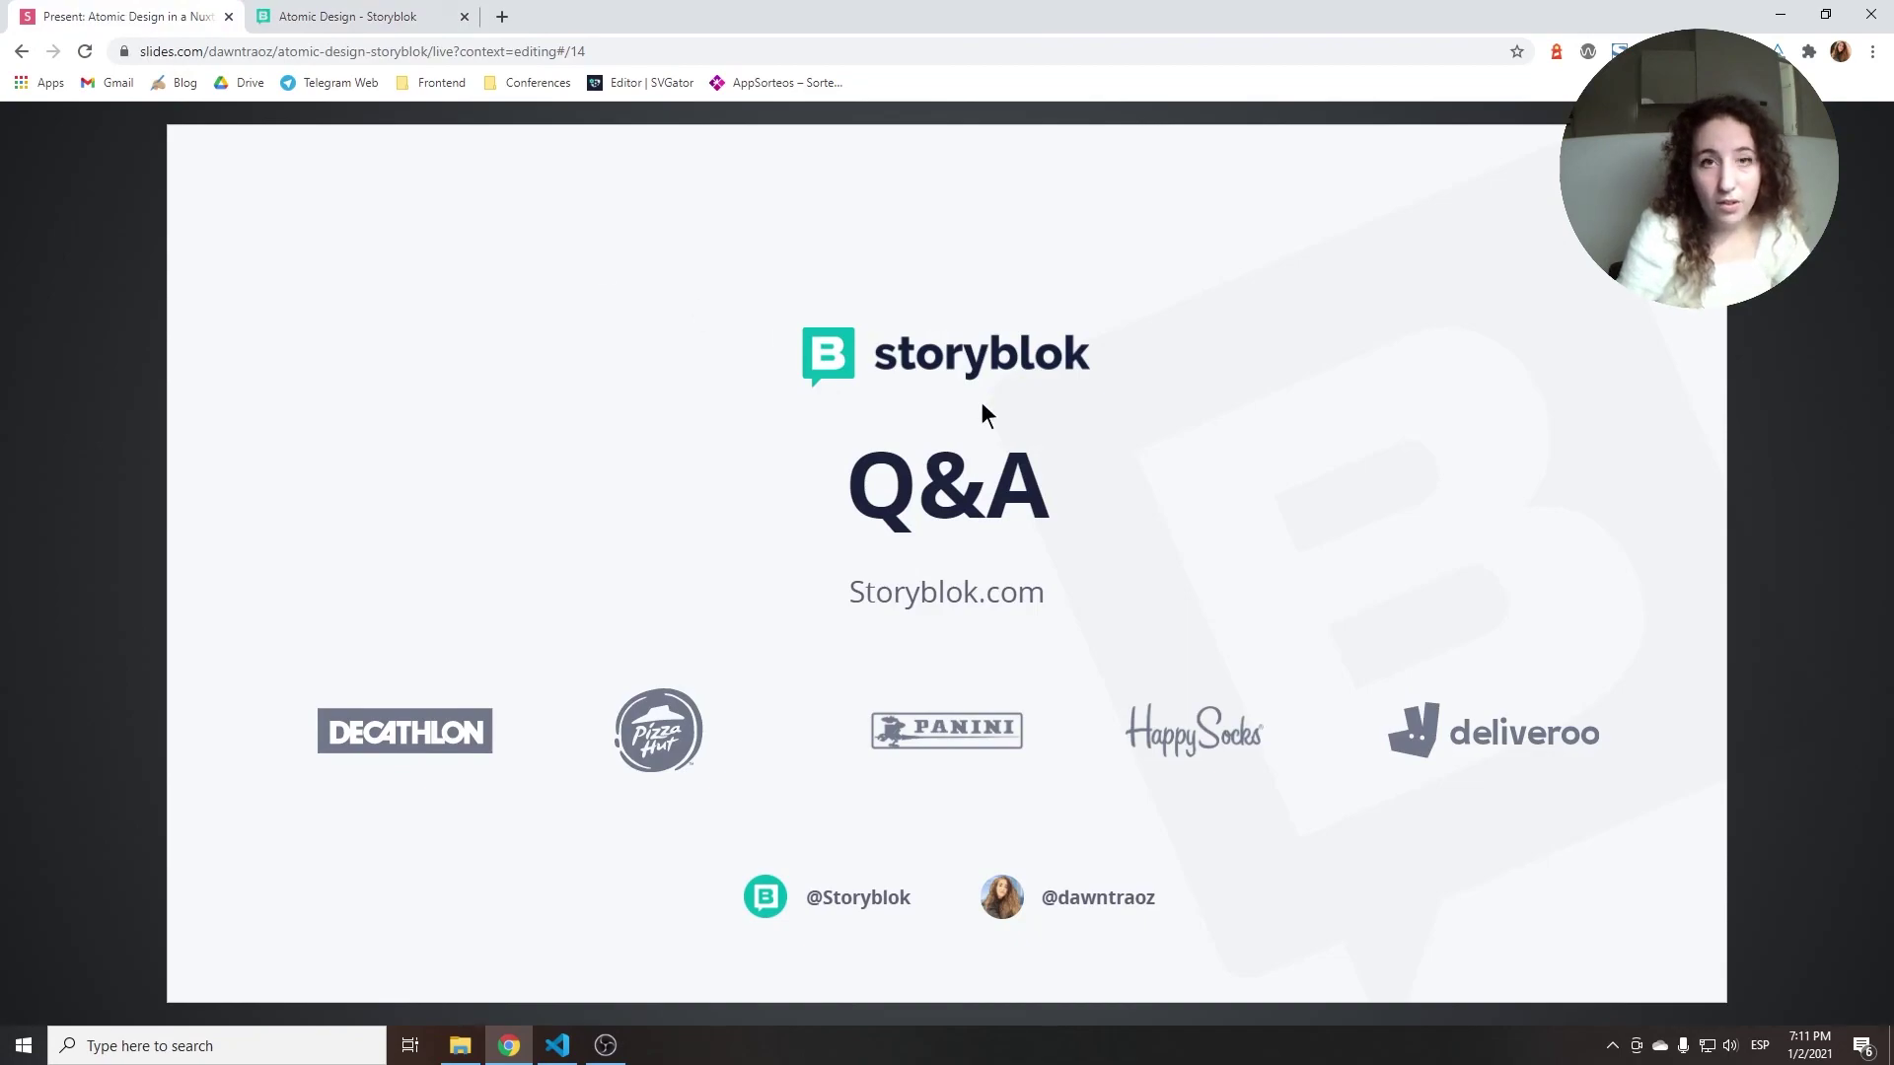